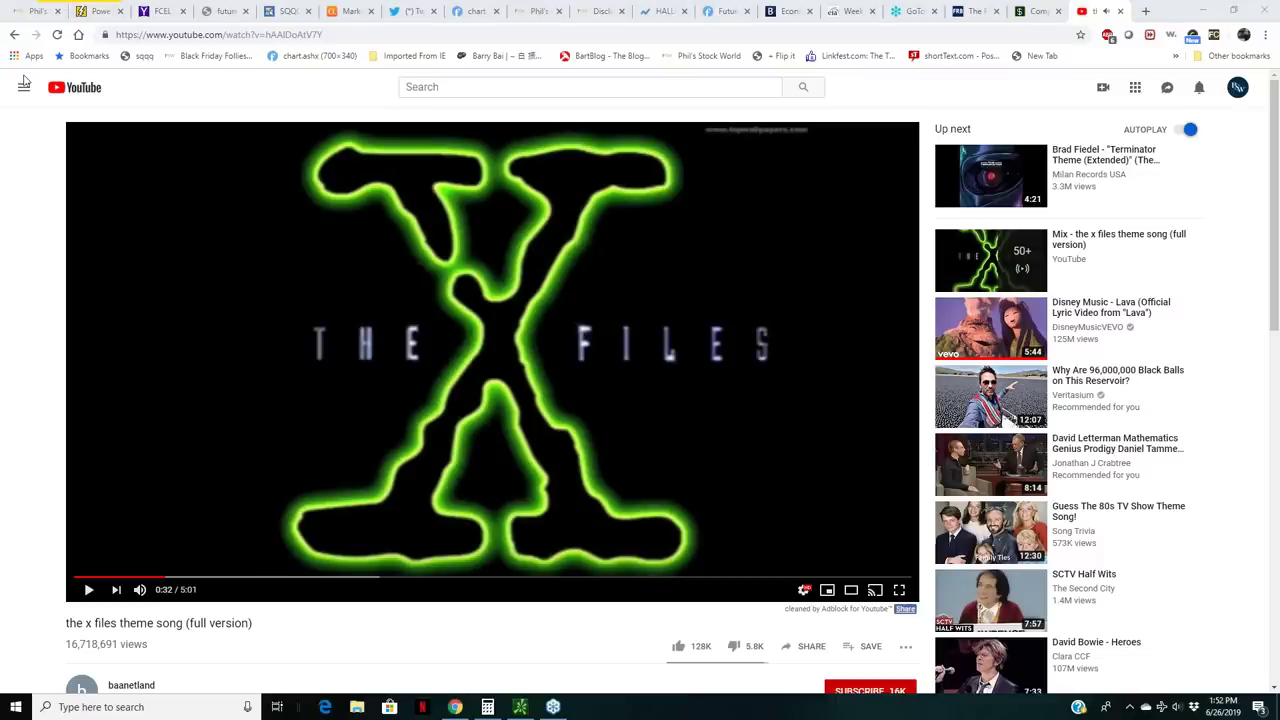
Open the article "What Now Wednesday? Powell Disappoints, Mnuchin Makes Promises" on Phil's Stock World and read its opening section
click(95, 14)
click(13, 13)
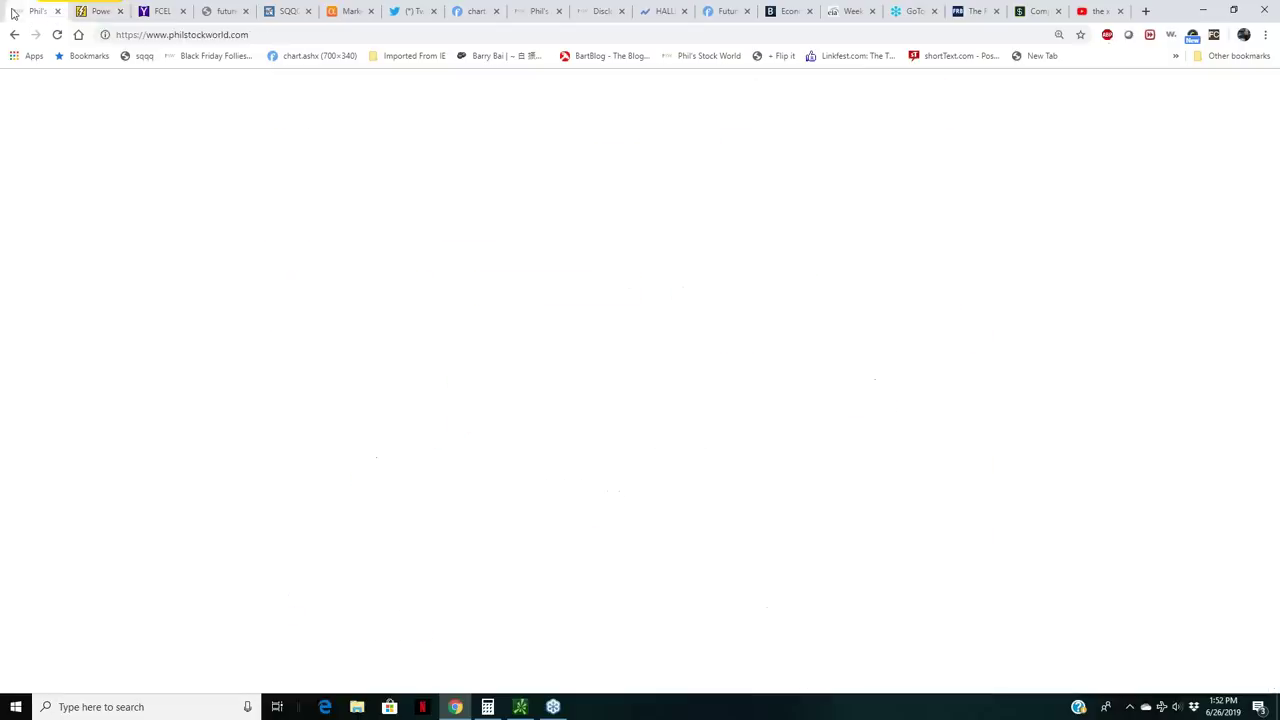
click(430, 354)
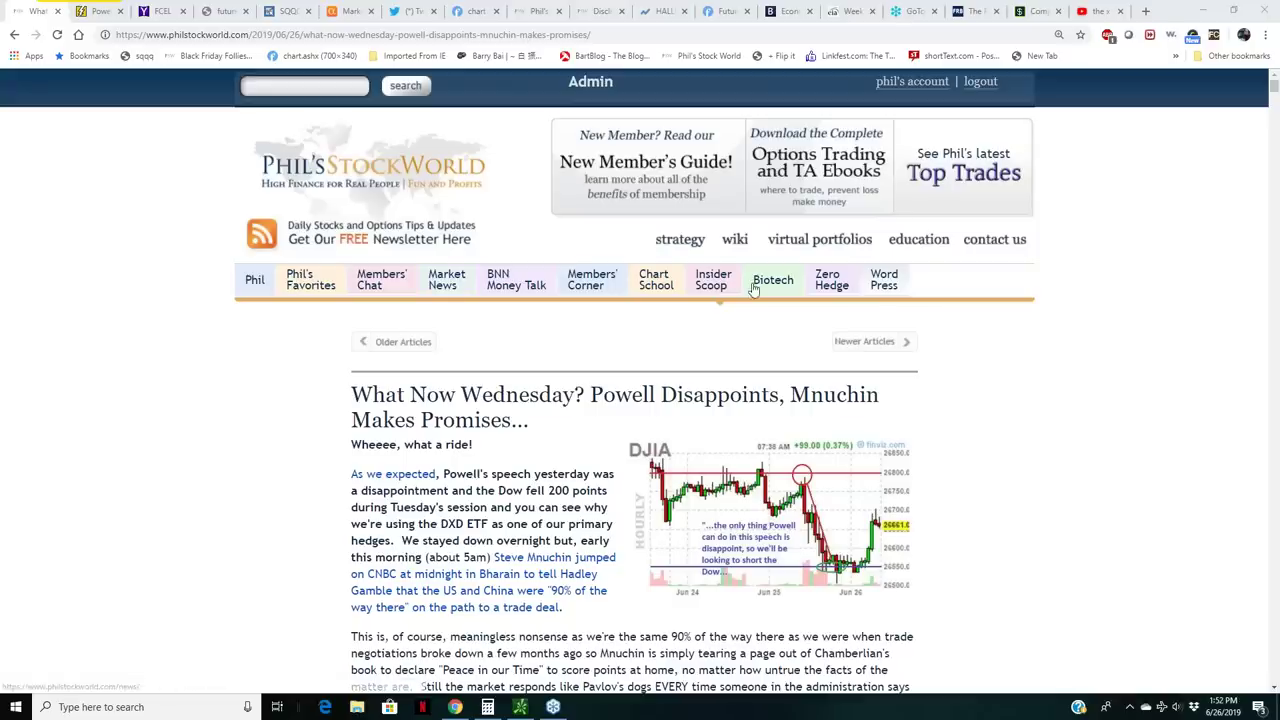
click(1178, 273)
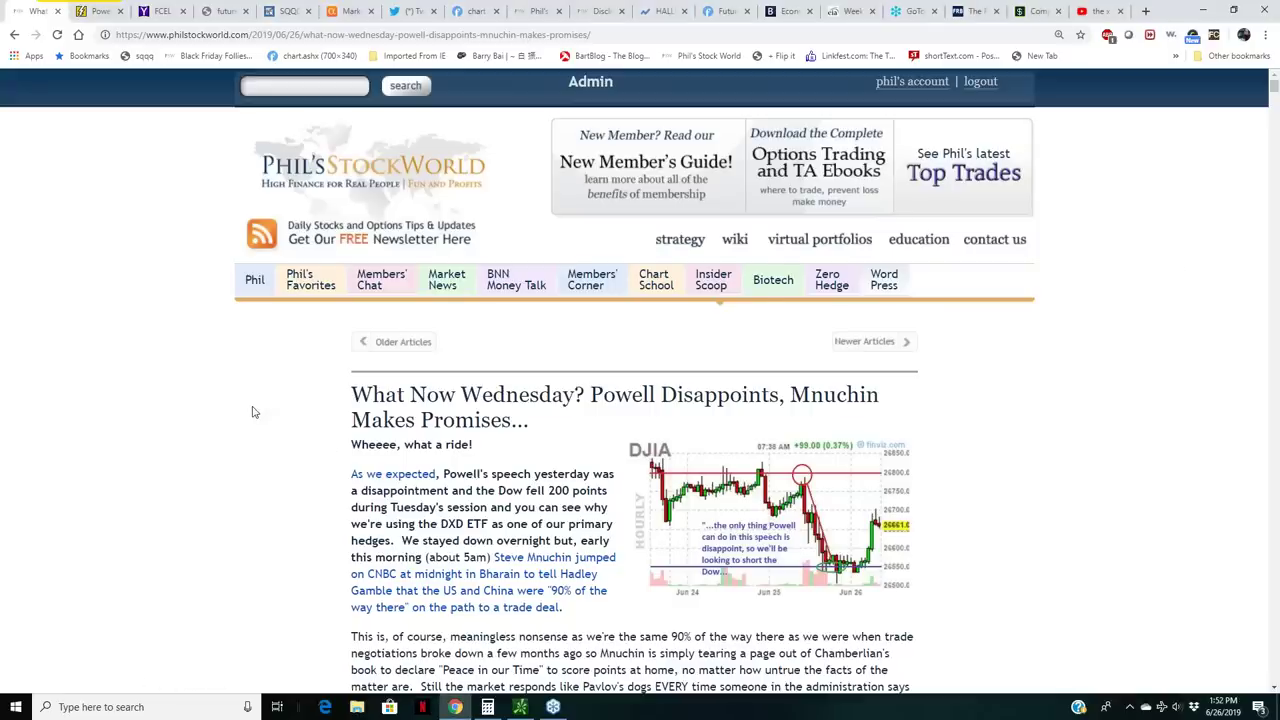
scroll(253, 412, down, 3)
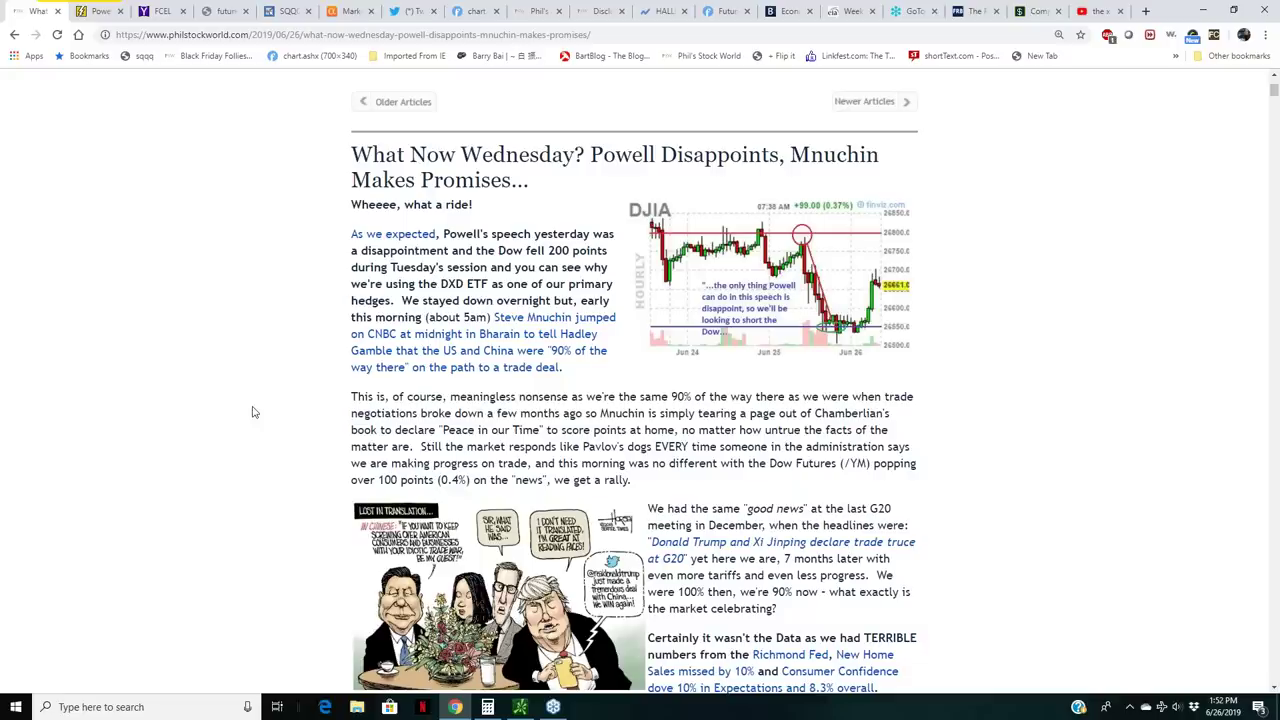
Switch to the PowerOptions site and open the Portfolios page under My Portfolio
click(96, 12)
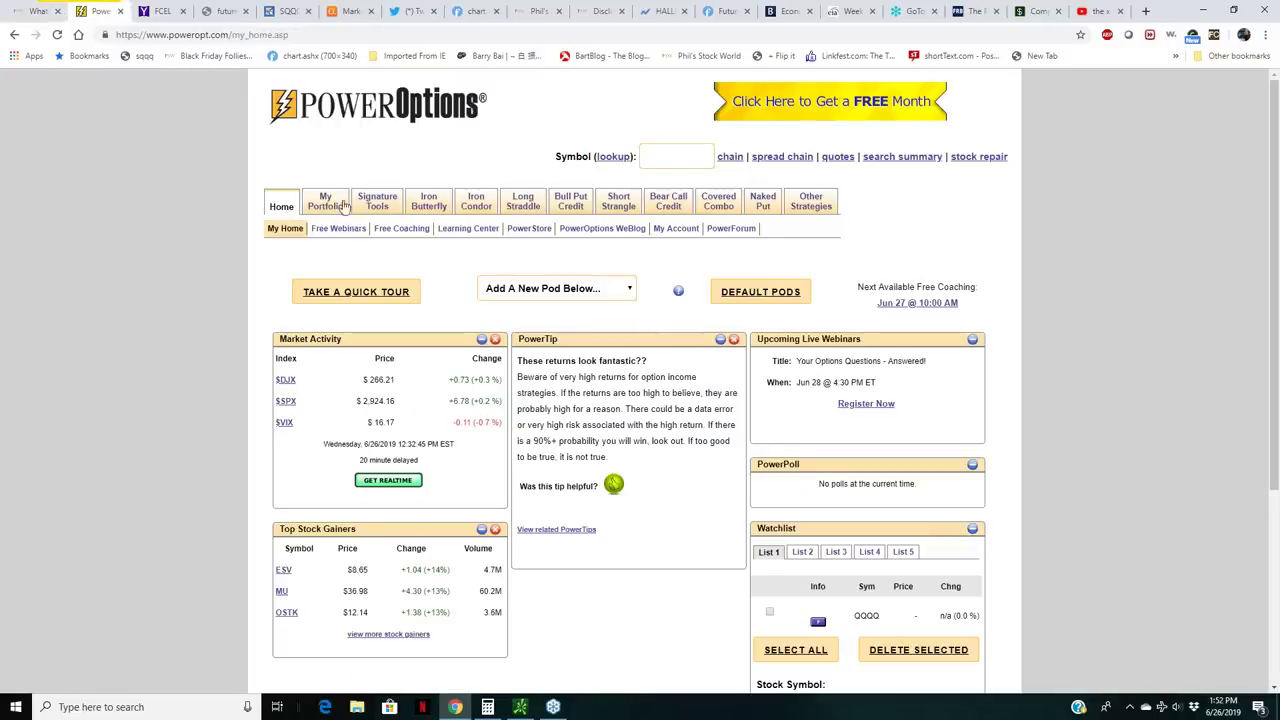
mouse_move(340, 212)
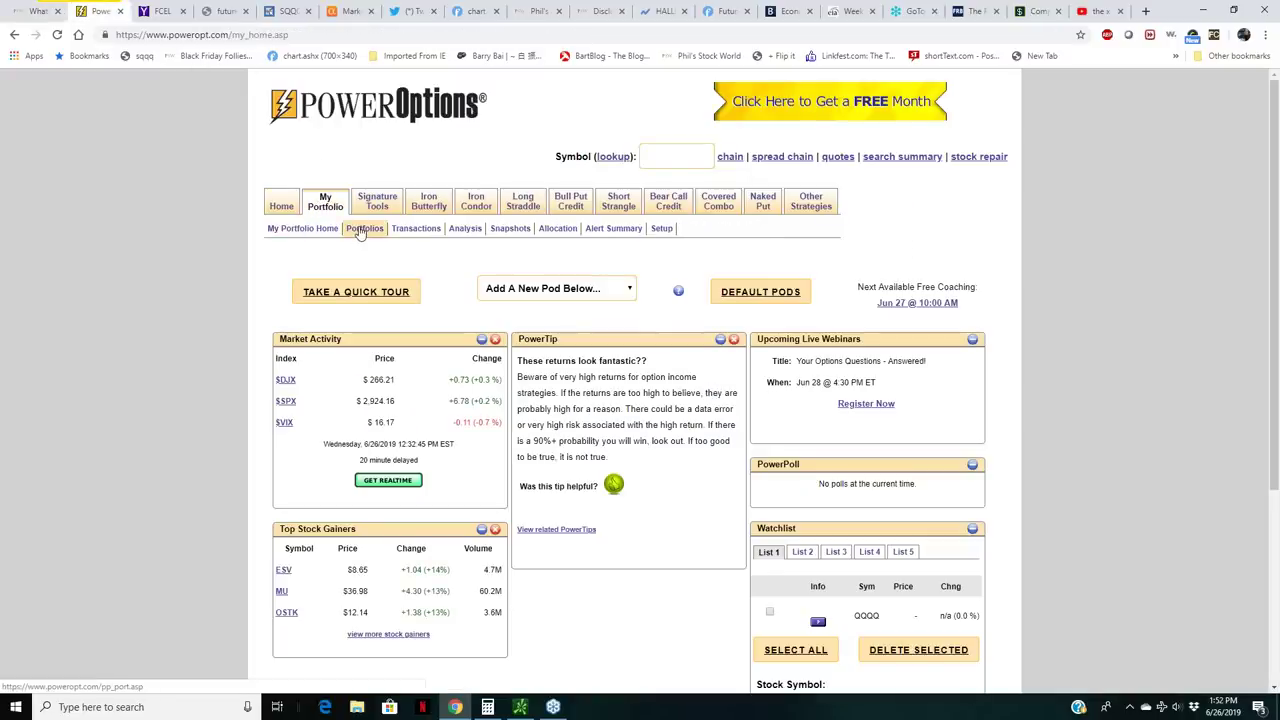
click(361, 230)
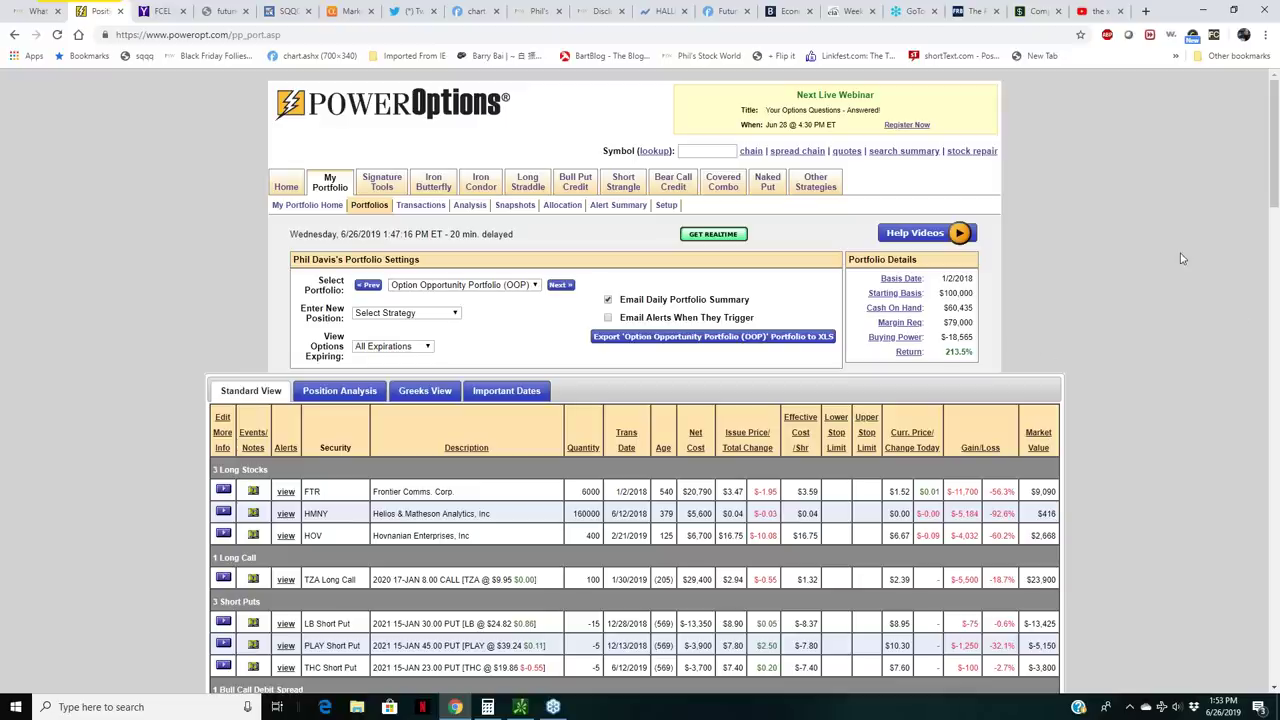
Examine the Option Opportunity Portfolio's positions, from the long stocks through the custom spreads, and the portfolio totals
scroll(1187, 257, down, 2)
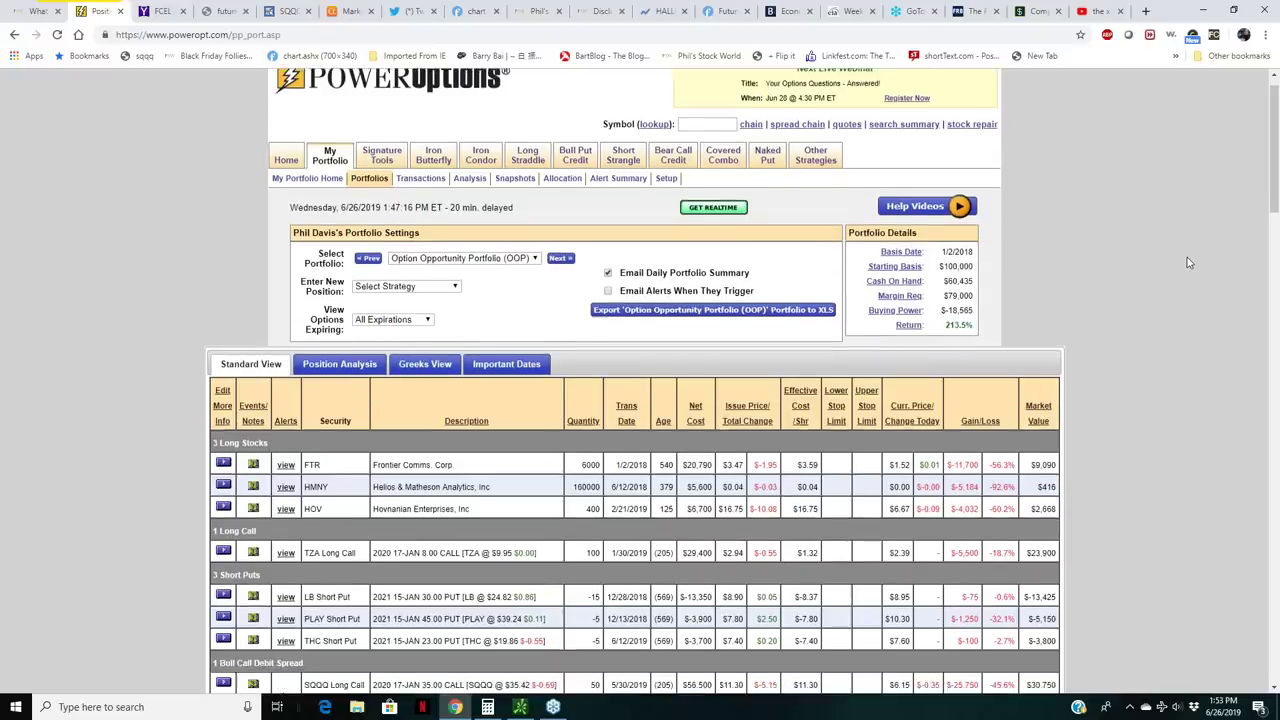
scroll(962, 344, down, 5)
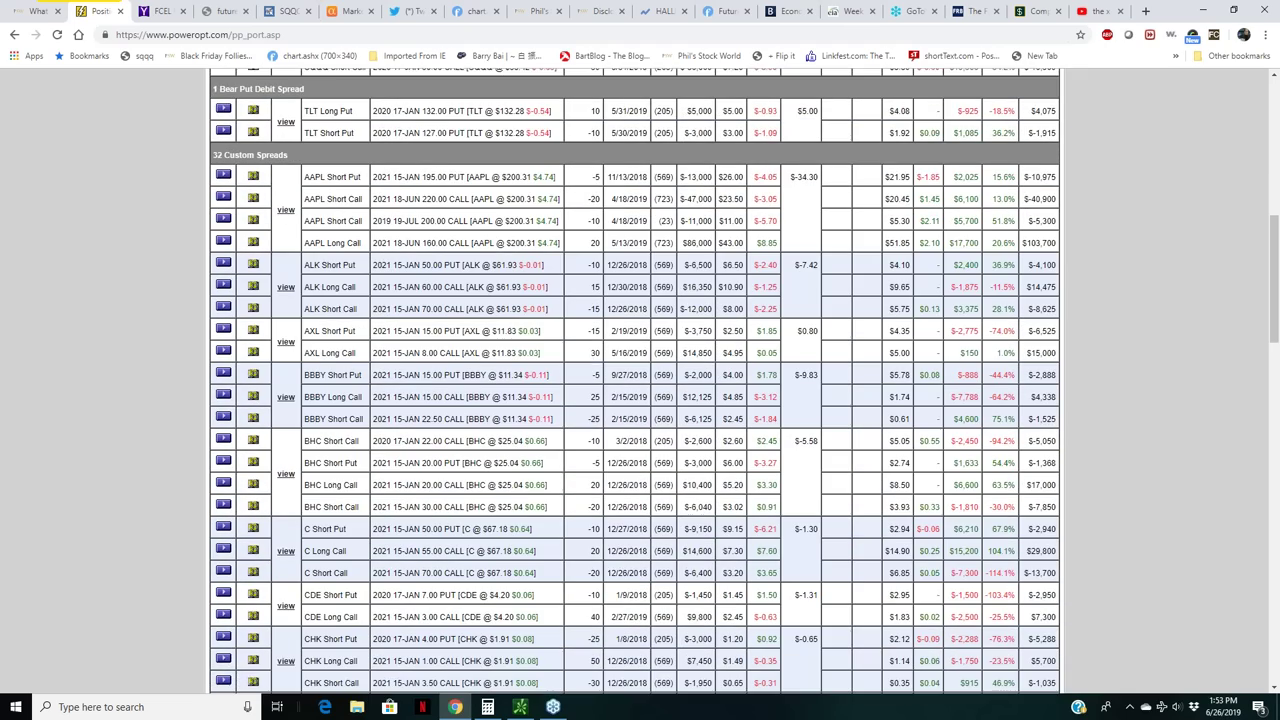
scroll(970, 335, down, 3)
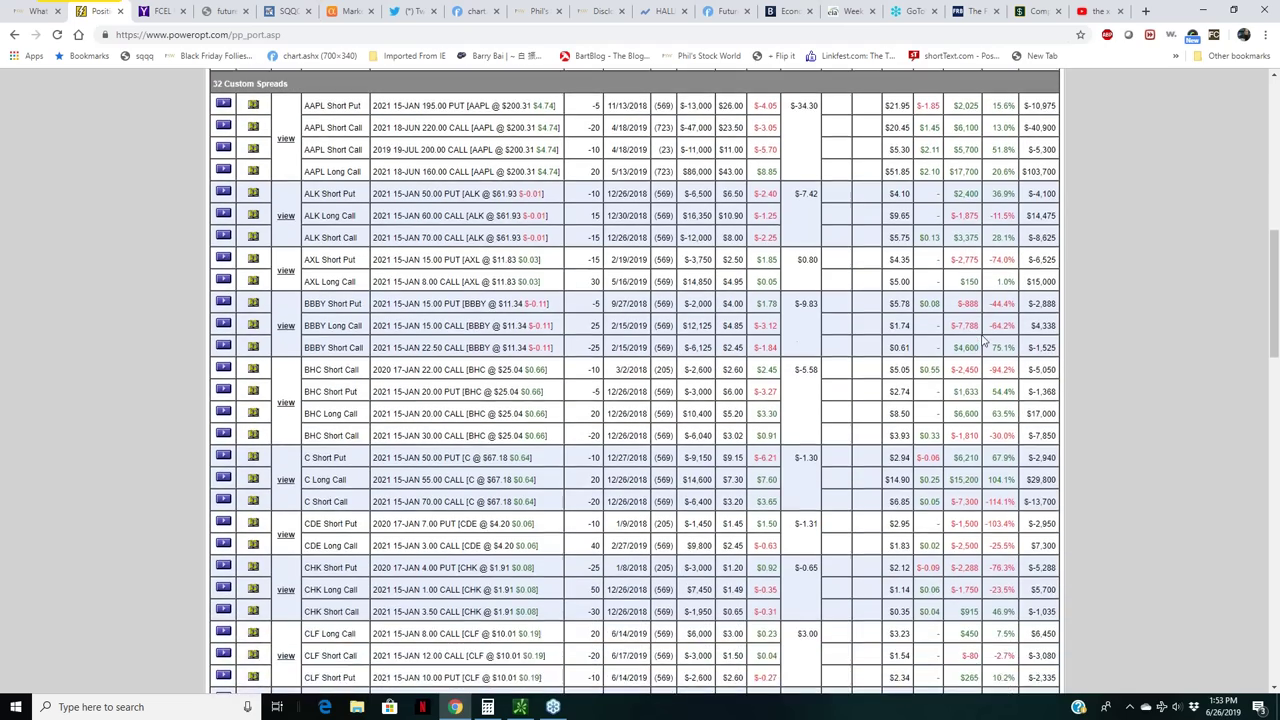
scroll(987, 360, down, 3)
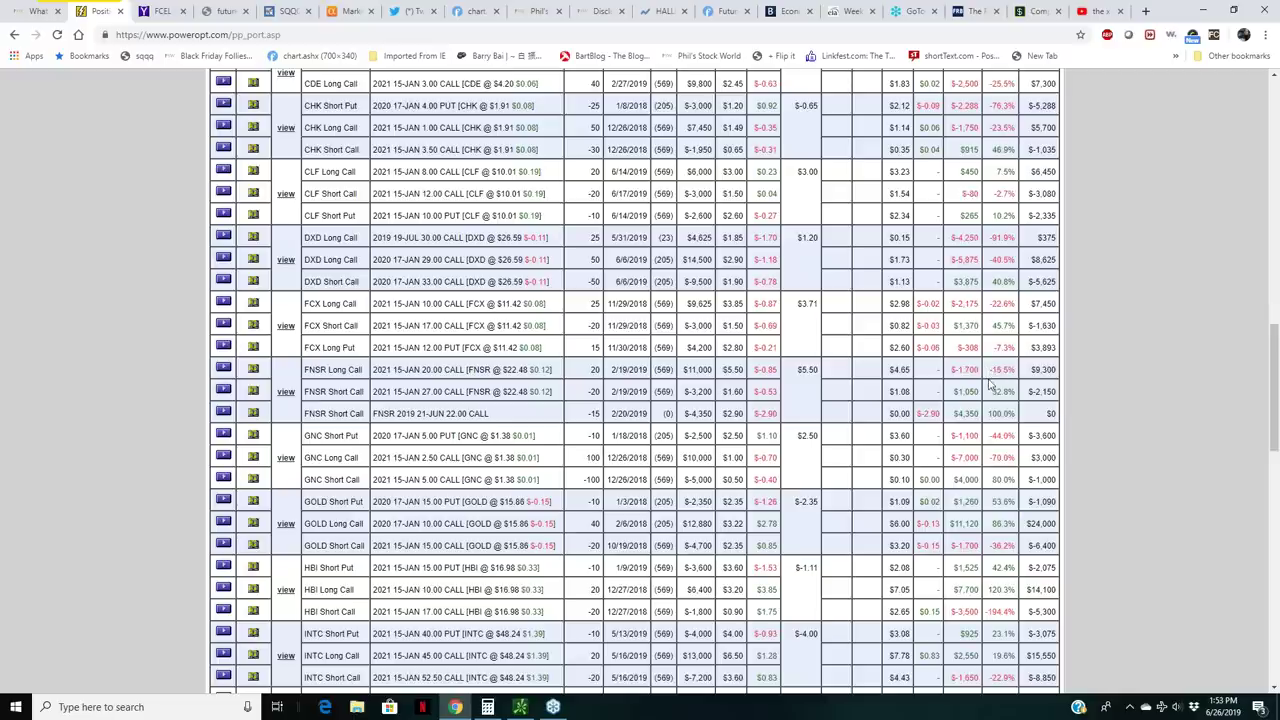
scroll(990, 388, down, 1)
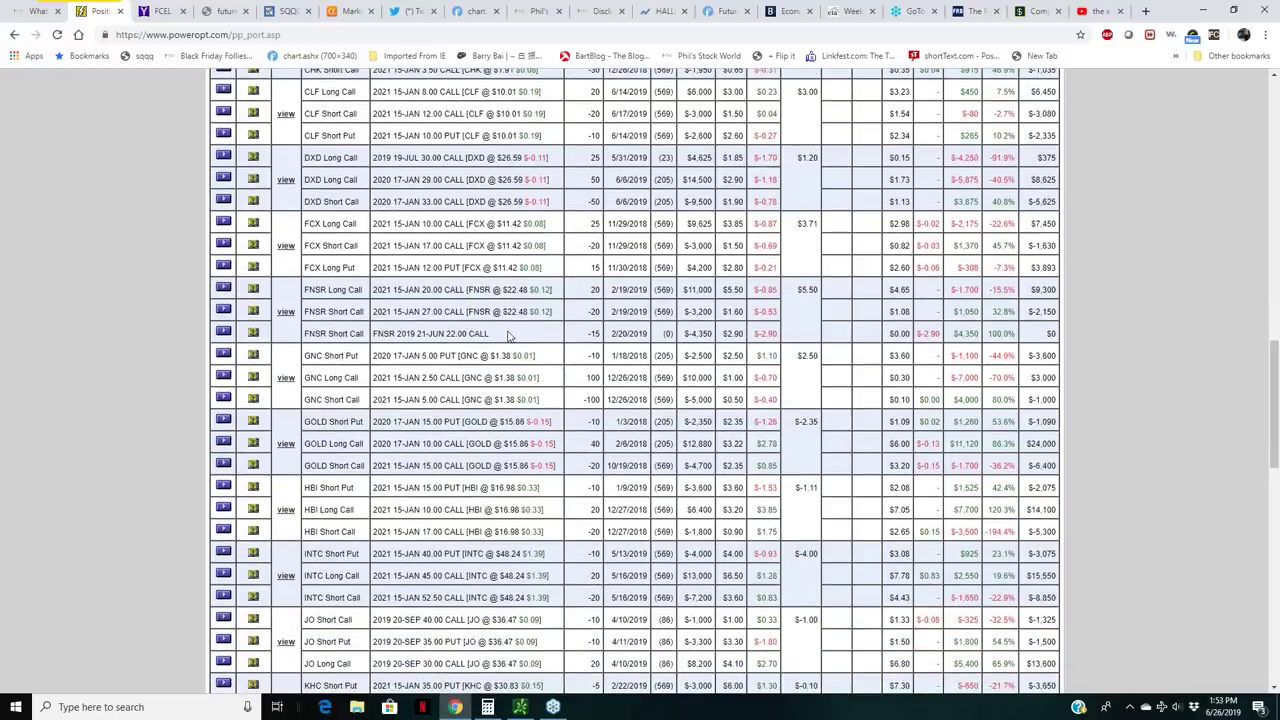
scroll(960, 370, down, 3)
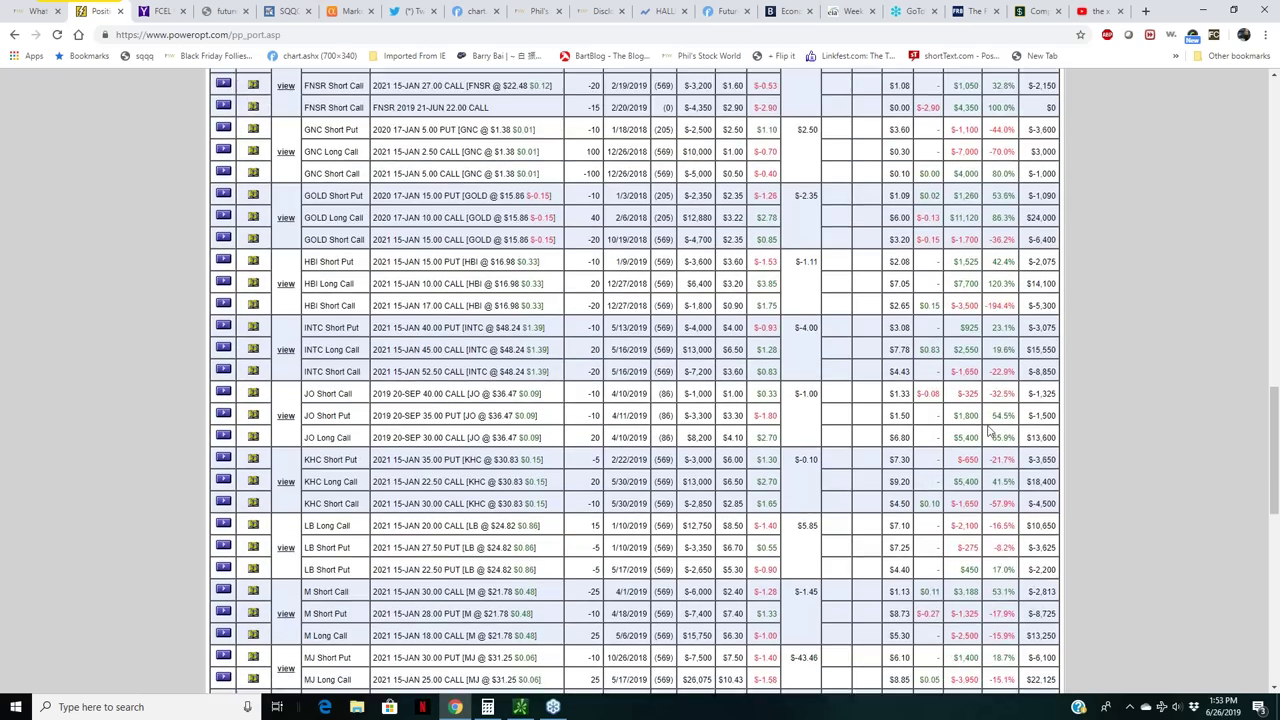
scroll(987, 432, down, 5)
scroll(987, 437, down, 5)
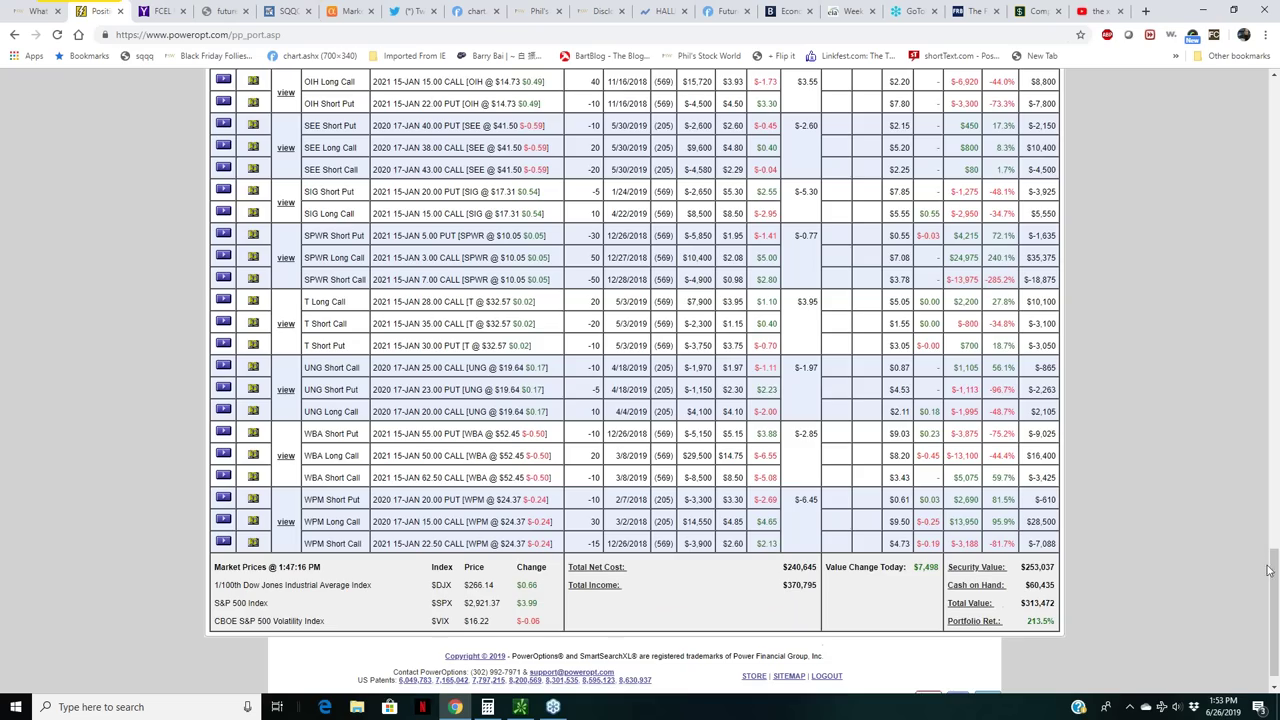
drag(1271, 578, 1184, 156)
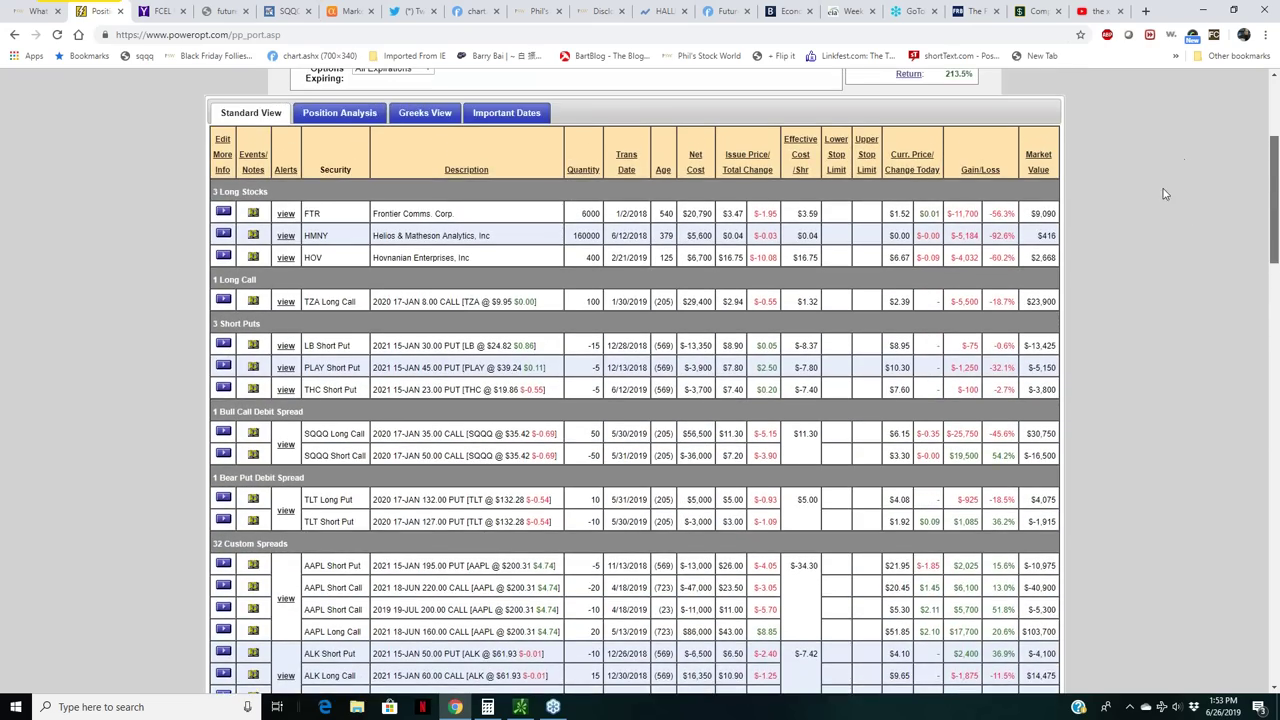
key(End)
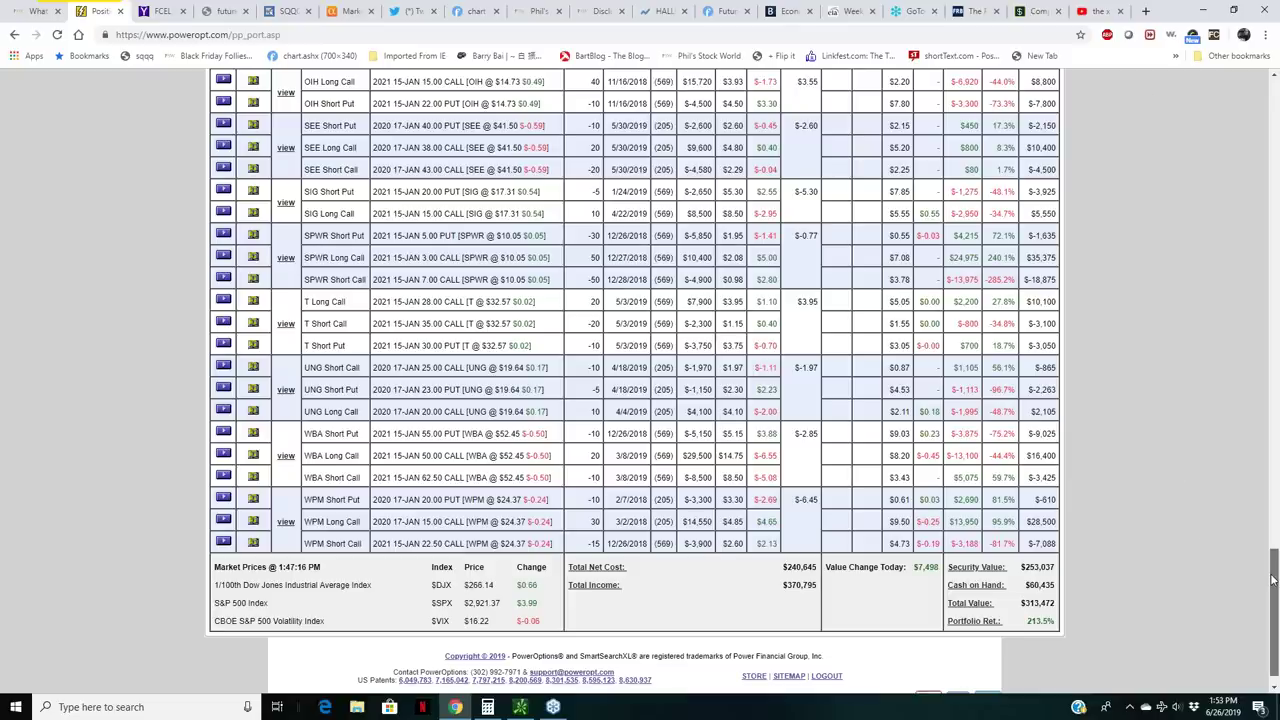
drag(1272, 578, 1203, 188)
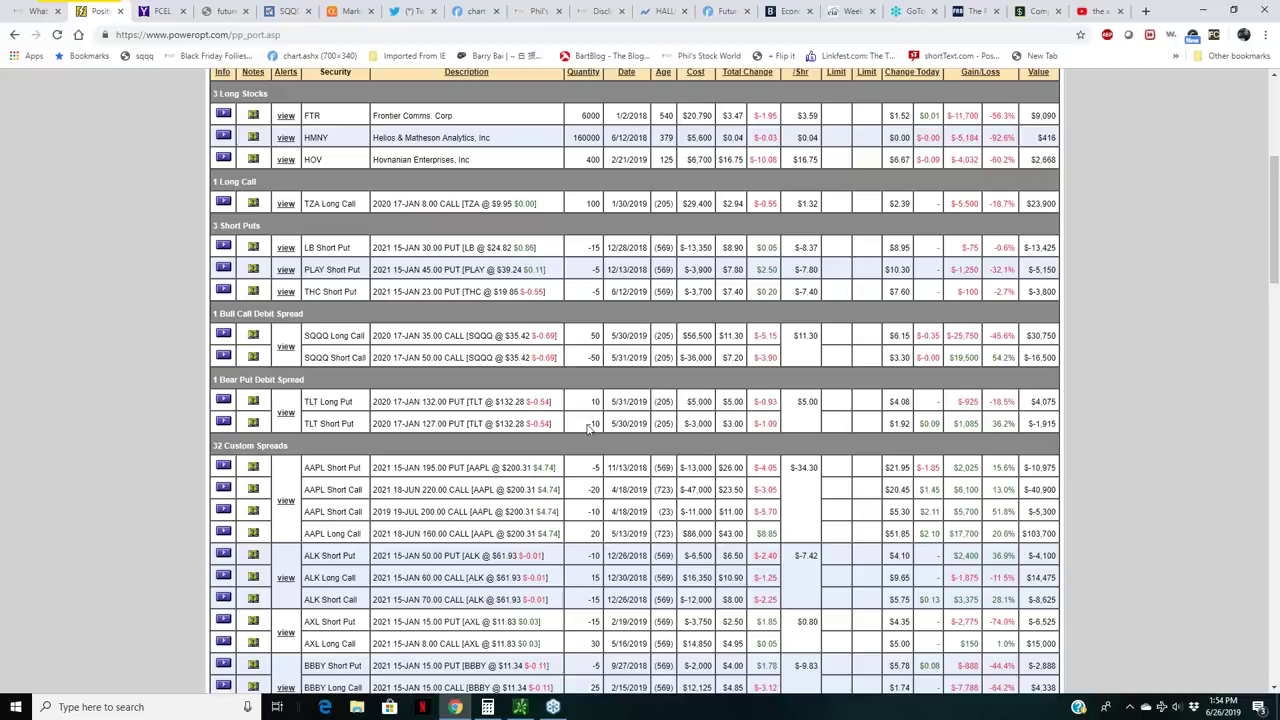
Load the daily TLT chart on finviz by replacing the ticker in the chart's web address with tlt
mouse_move(463, 401)
mouse_down()
mouse_move(503, 404)
mouse_move(503, 415)
mouse_move(464, 402)
mouse_up()
click(472, 11)
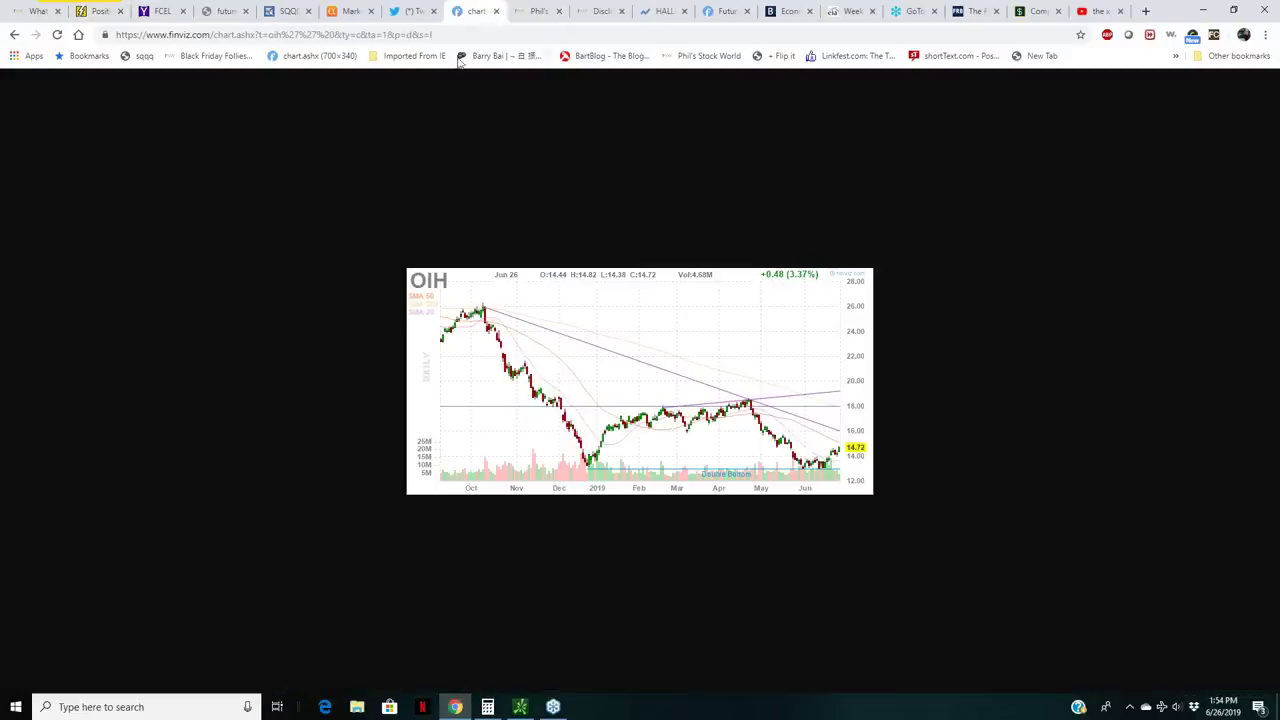
double_click(273, 34)
text(tlt)
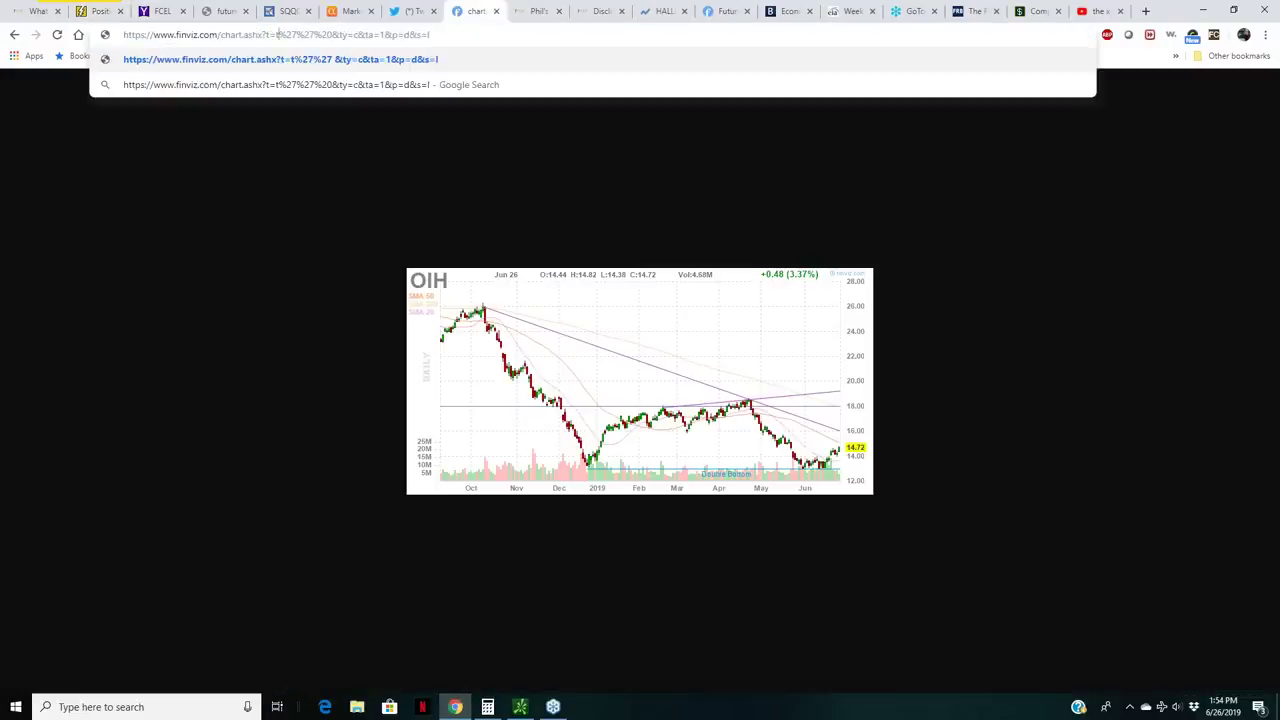
key(Return)
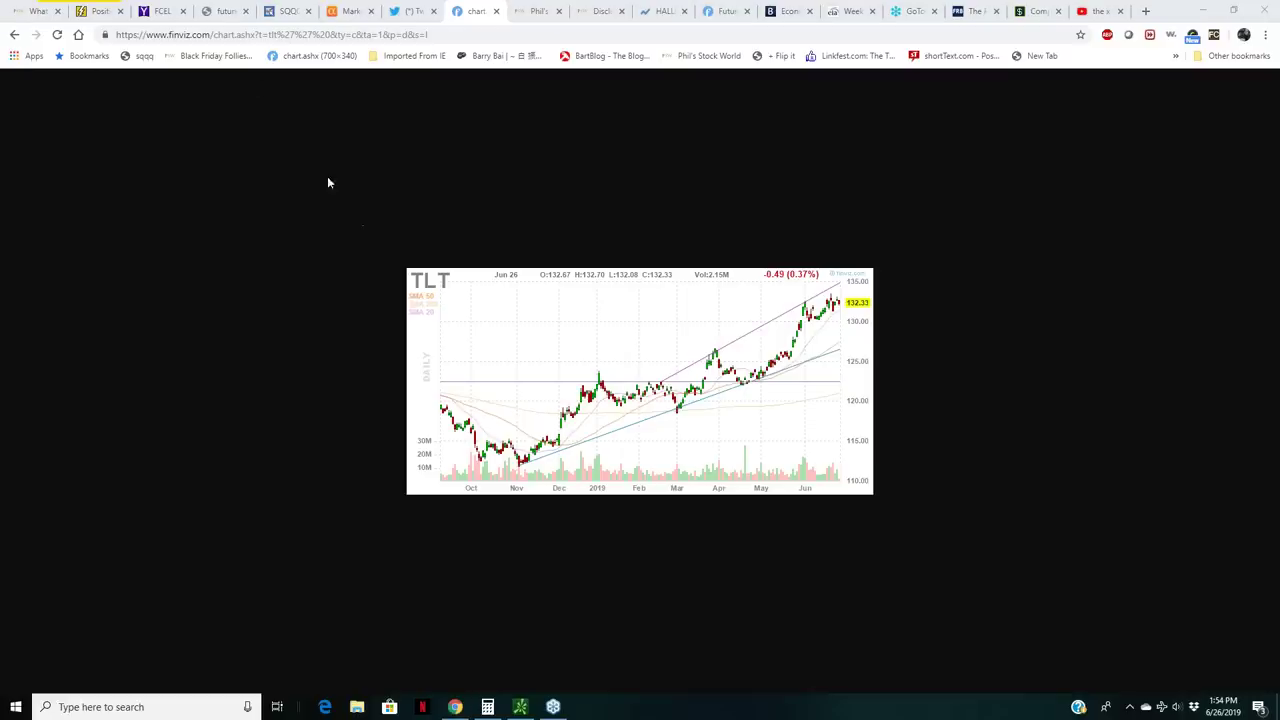
Return to the portfolio and highlight the SQQQ long and short calls' gain/loss amounts and the short call's transaction date
click(99, 12)
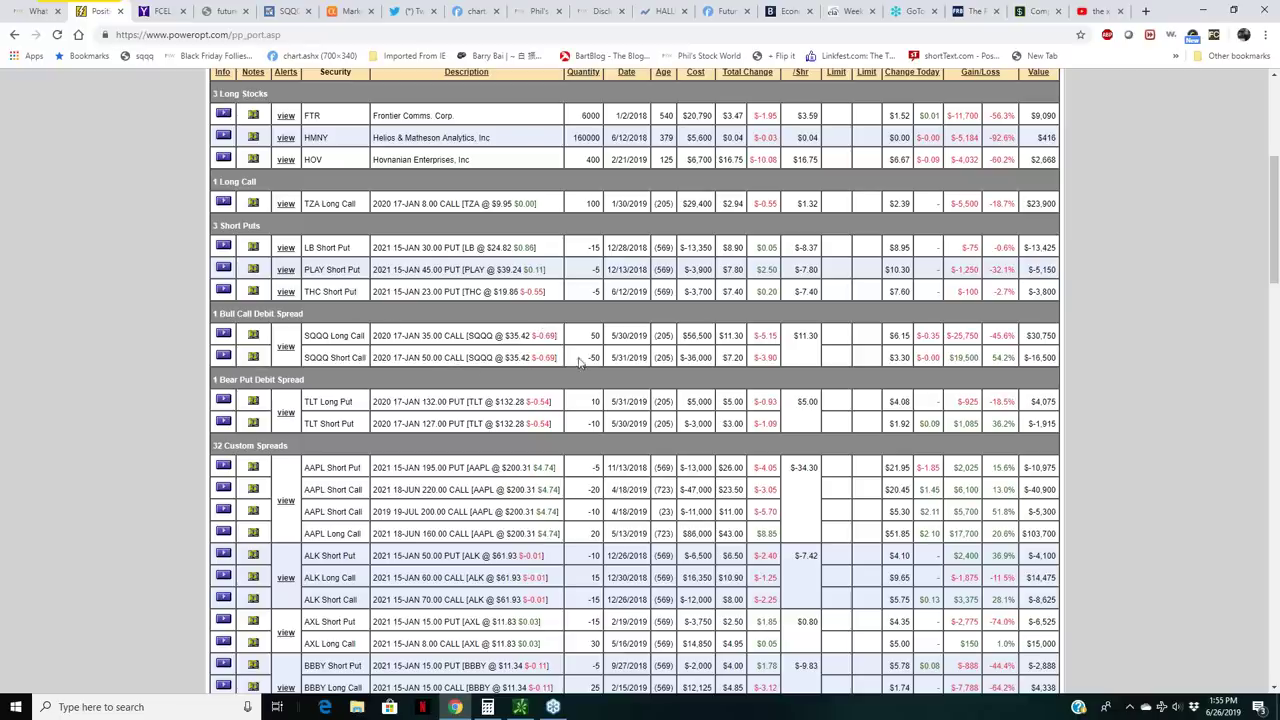
double_click(946, 362)
click(946, 363)
double_click(946, 335)
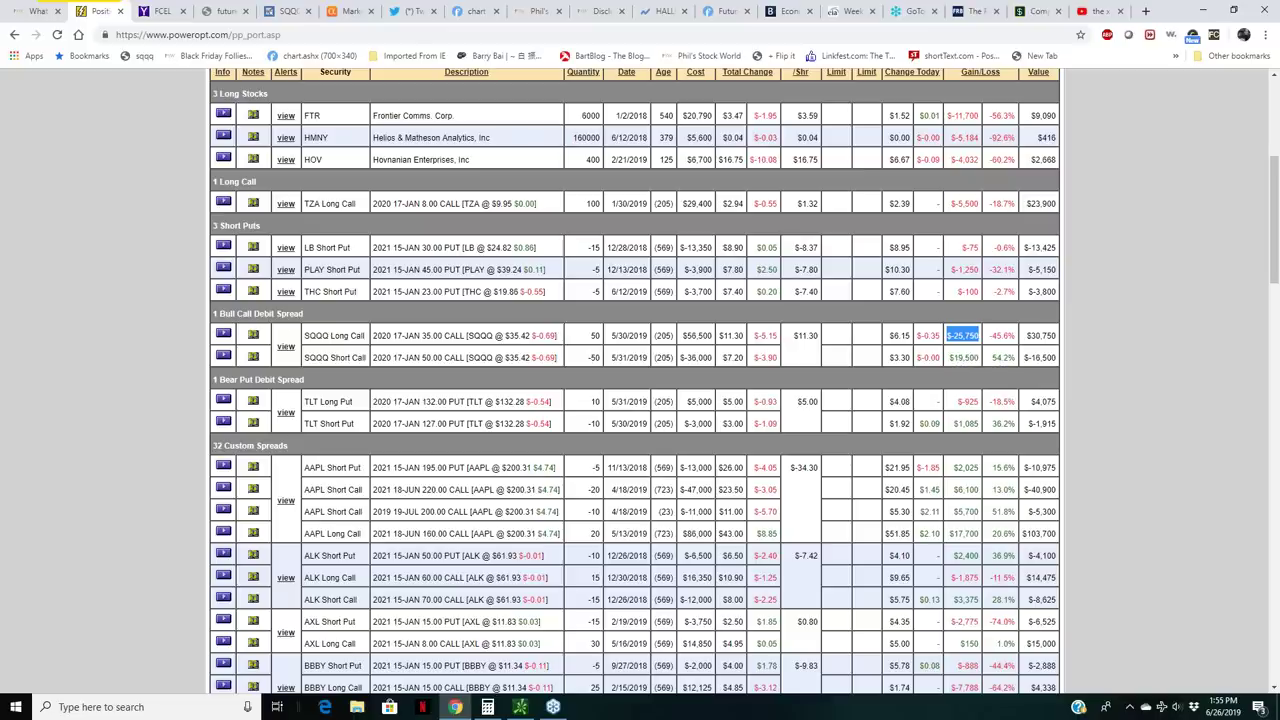
drag(947, 358, 980, 357)
click(962, 350)
double_click(963, 358)
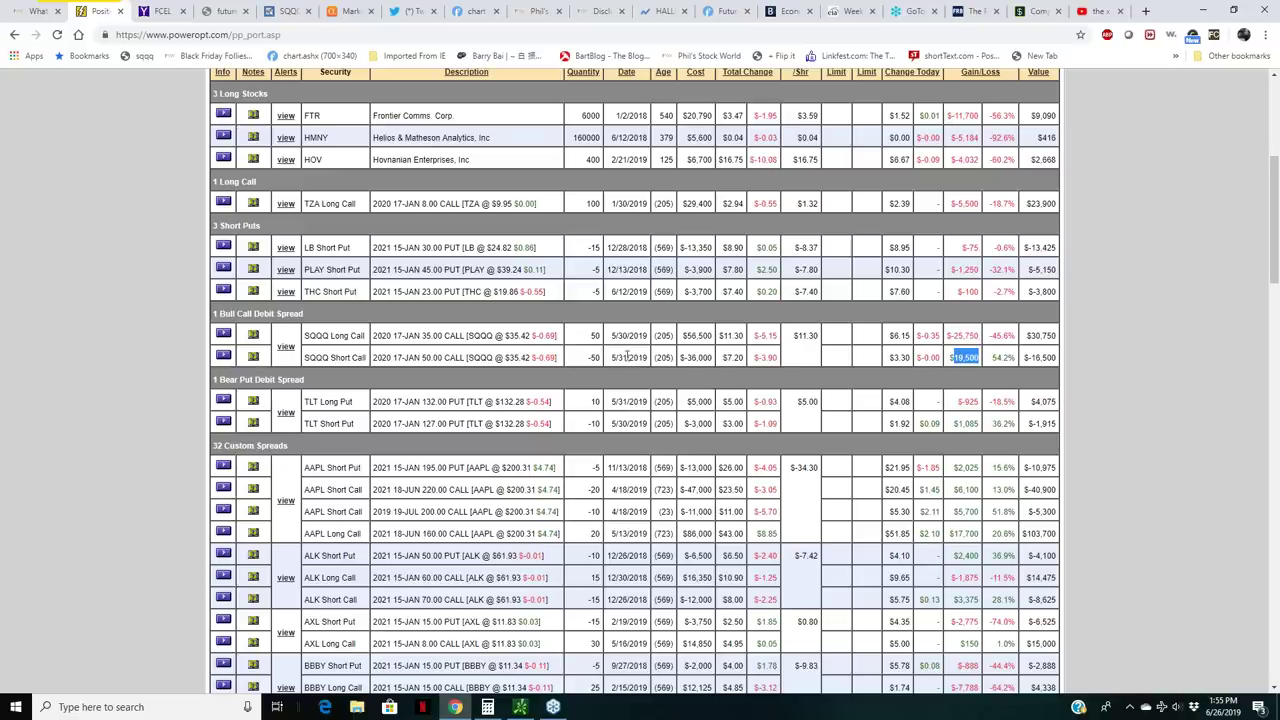
drag(614, 357, 643, 357)
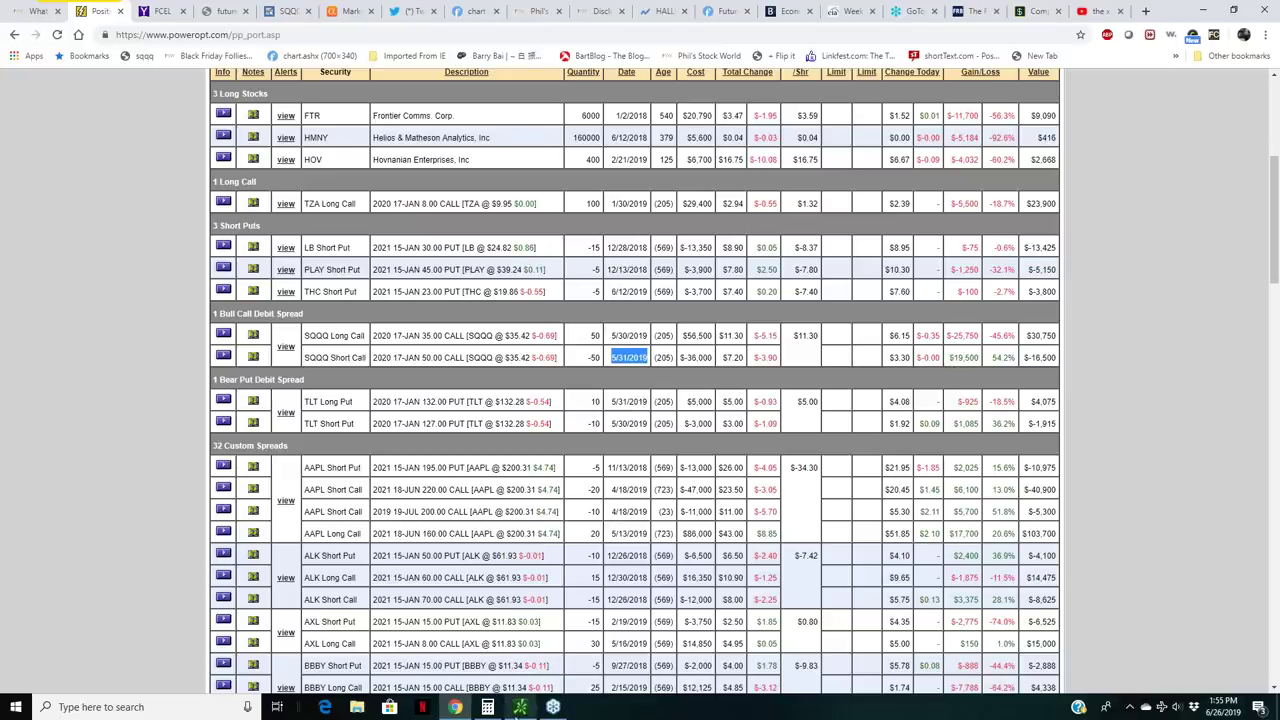
Switch to thinkorswim and show the All Products trading page
mouse_move(520, 710)
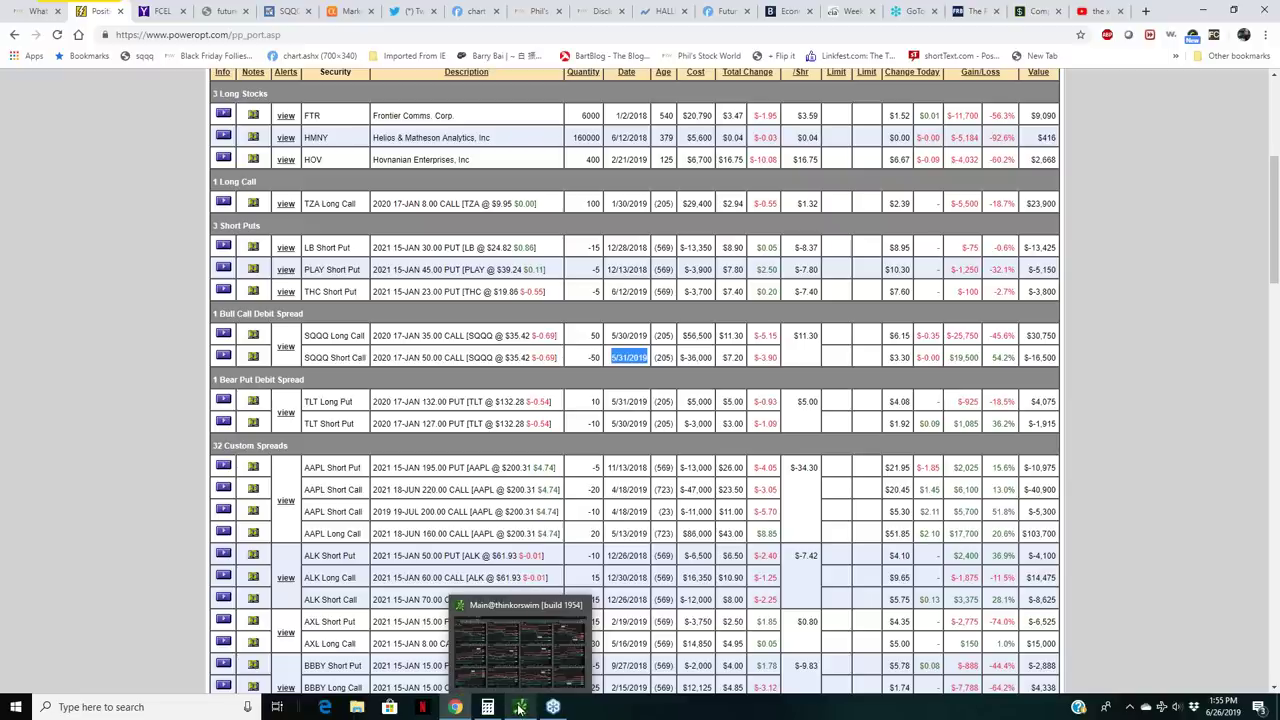
click(520, 708)
click(64, 34)
click(38, 53)
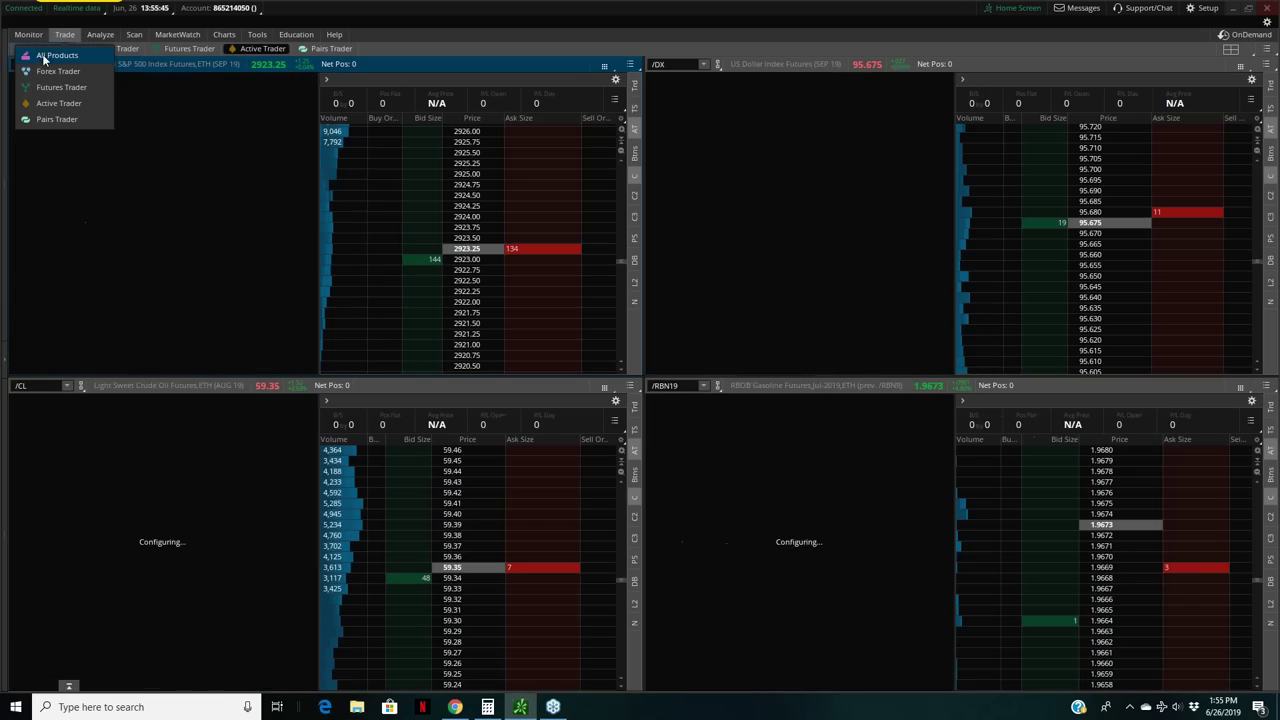
click(50, 55)
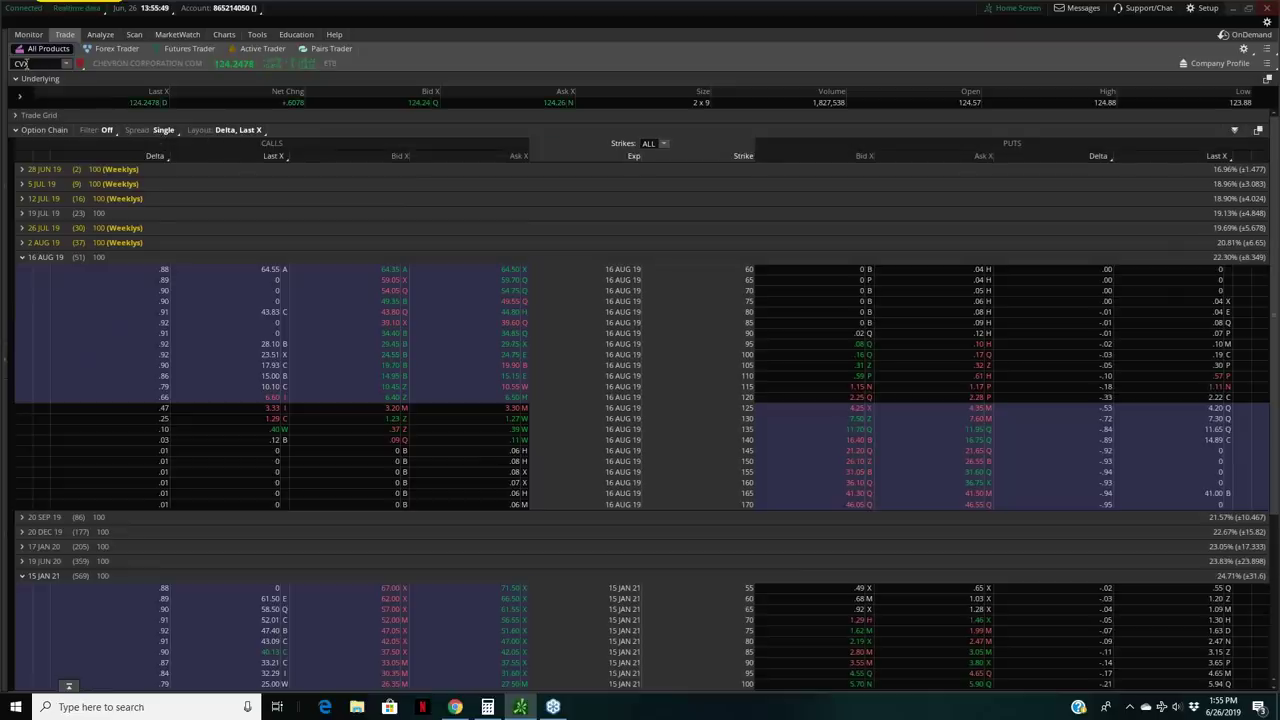
Load the option chain for SQQQ and expand the standard 17 JAN 20 expiration
key(BackSpace)
key(BackSpace)
key(BackSpace)
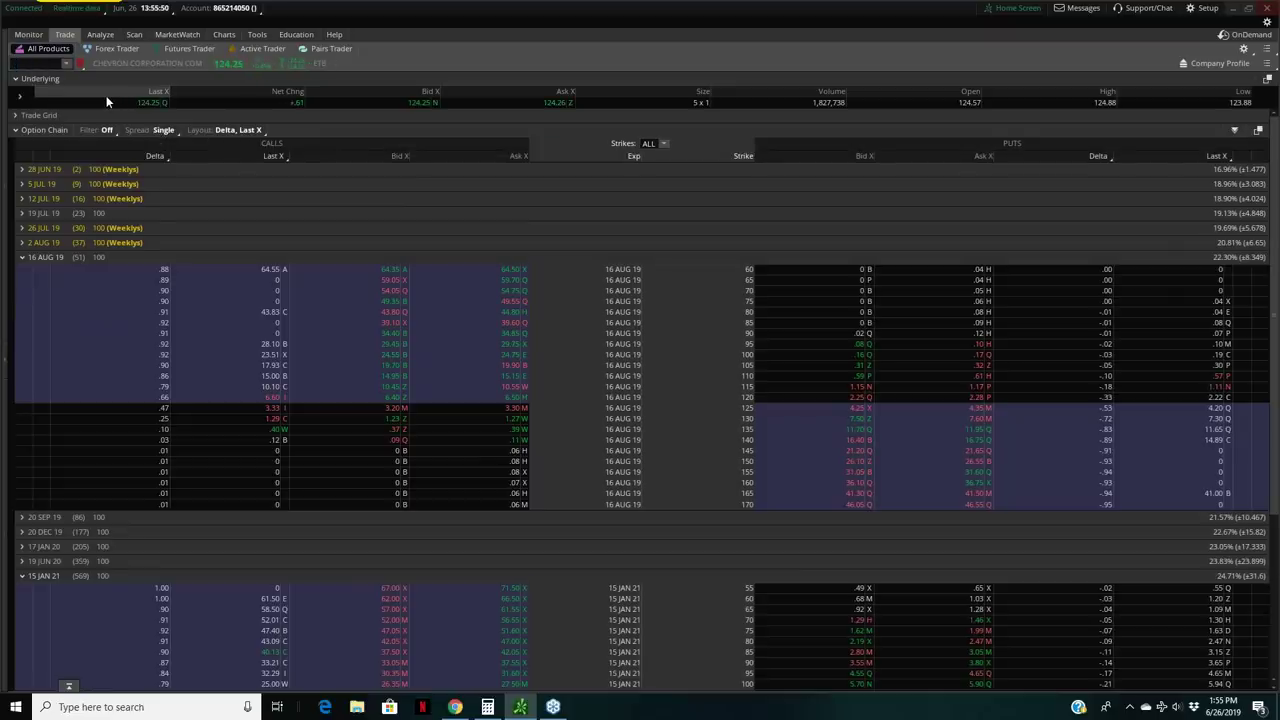
text(SQQQ)
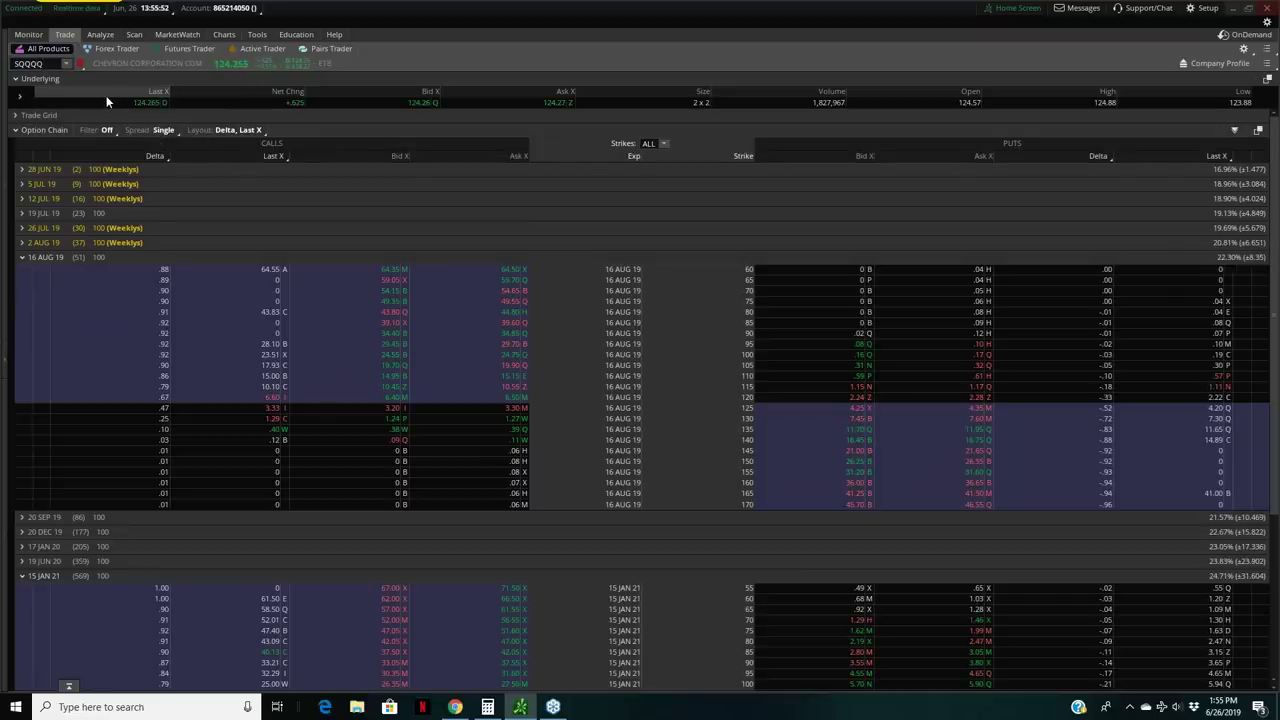
key(Return)
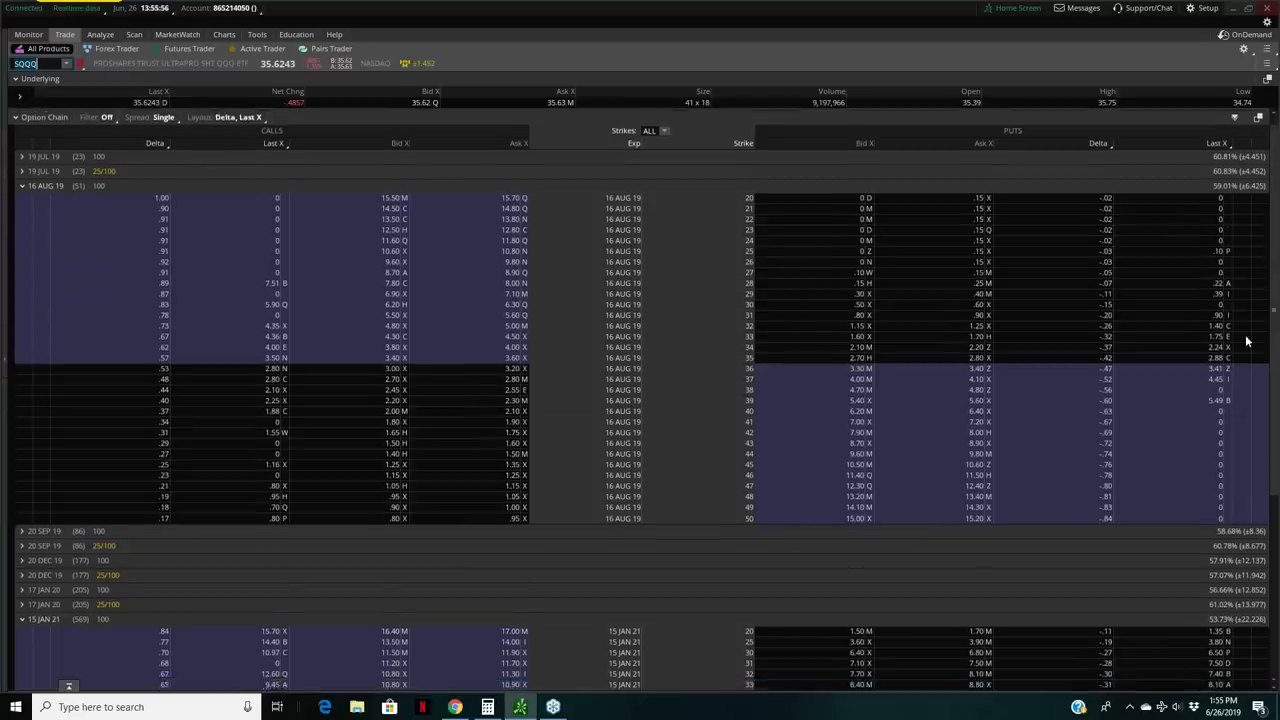
scroll(1260, 291, down, 6)
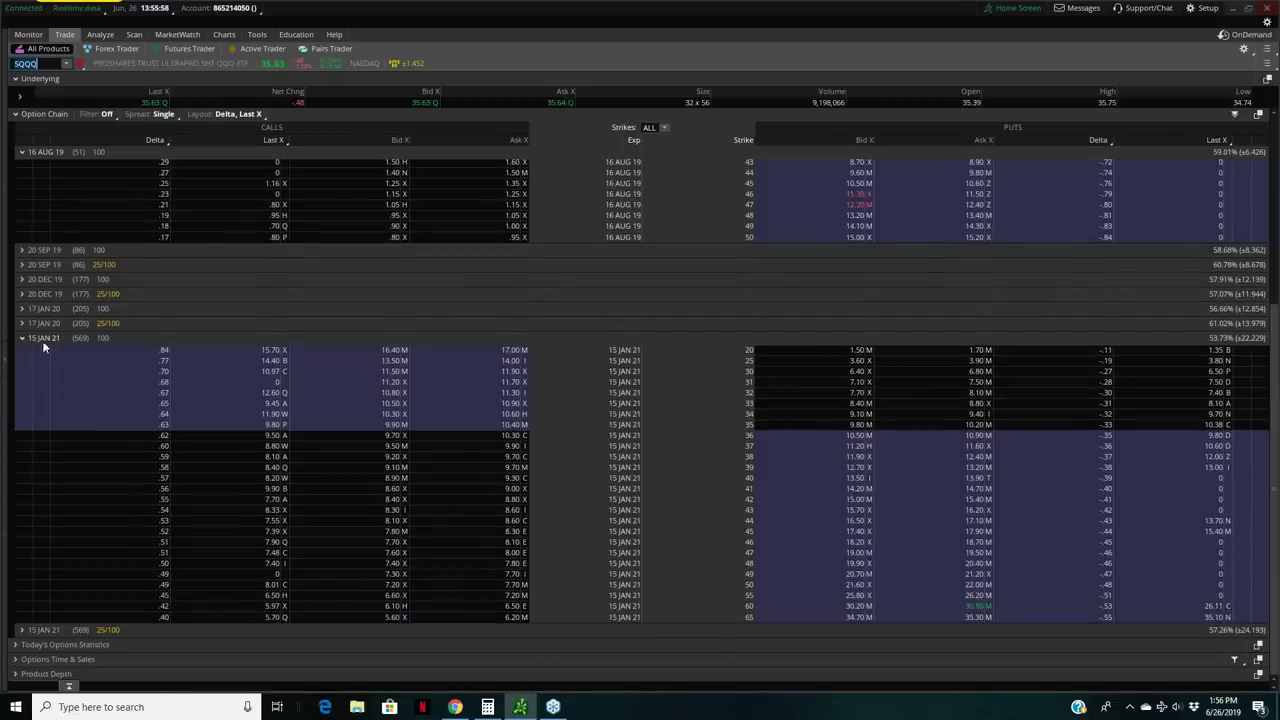
click(22, 308)
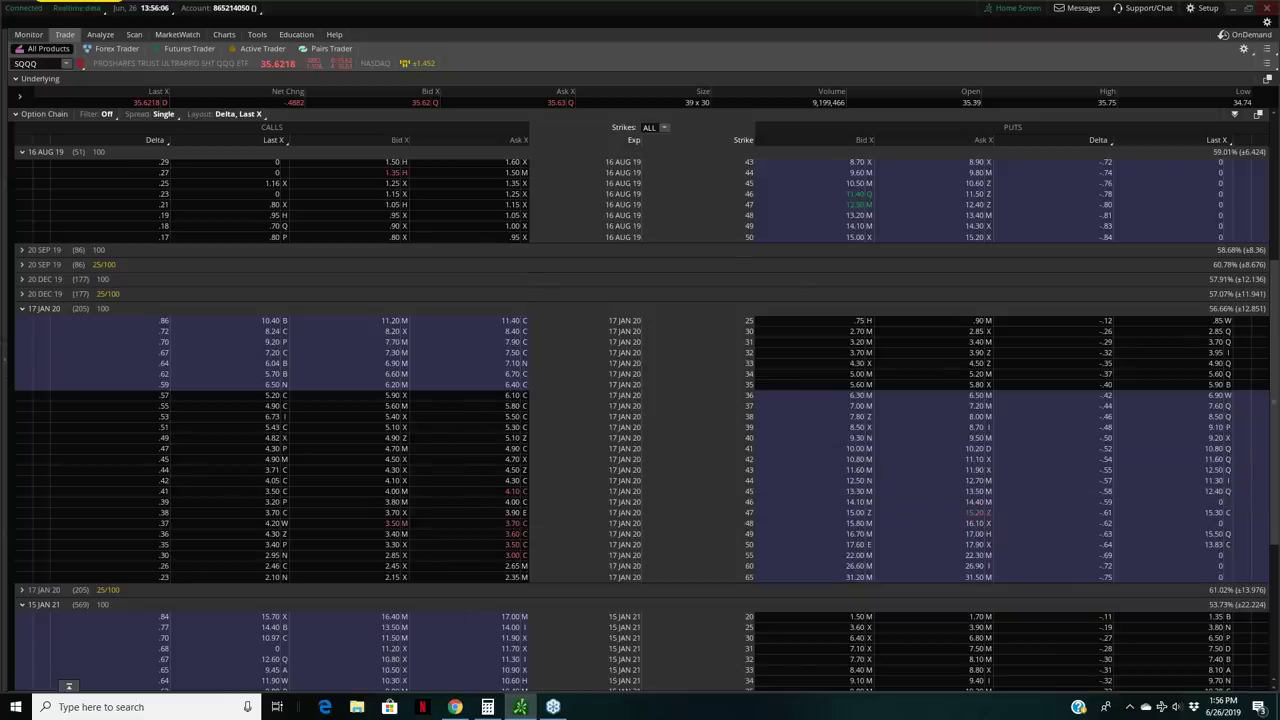
Compare the SQQQ spread in the PowerOptions portfolio with the January 2020 option prices in thinkorswim, ending on the portfolio
click(455, 707)
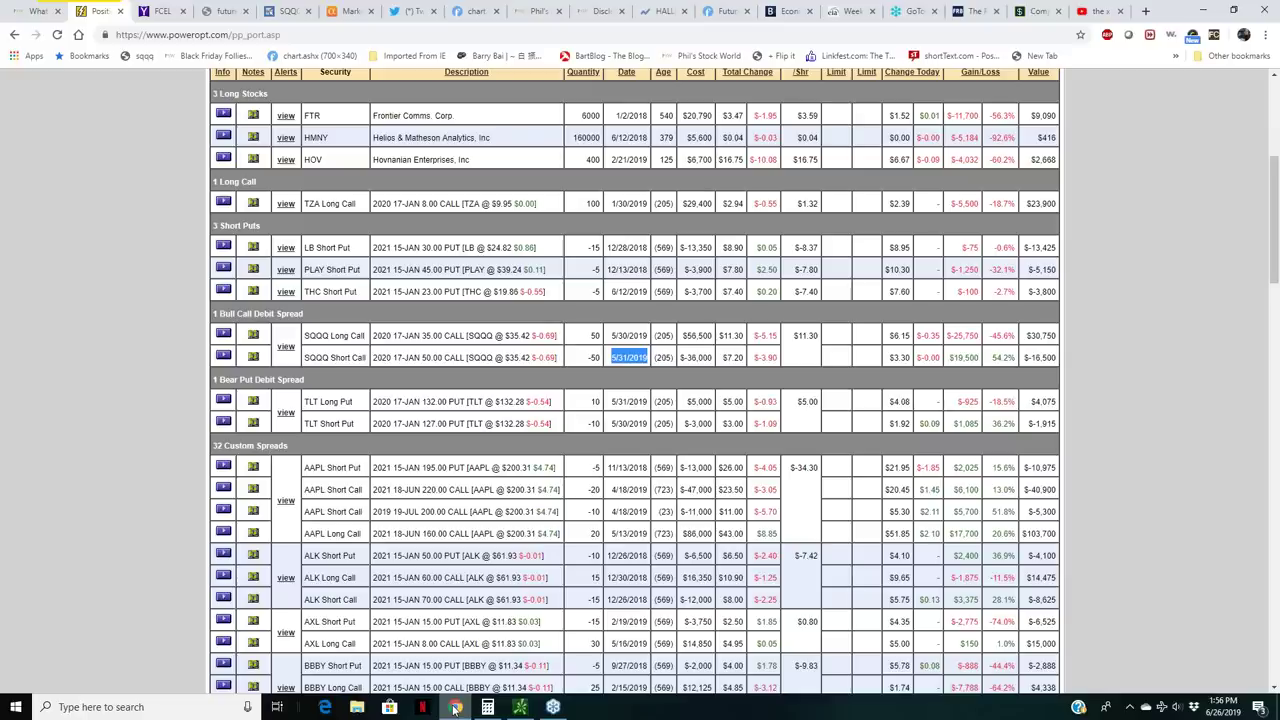
click(455, 707)
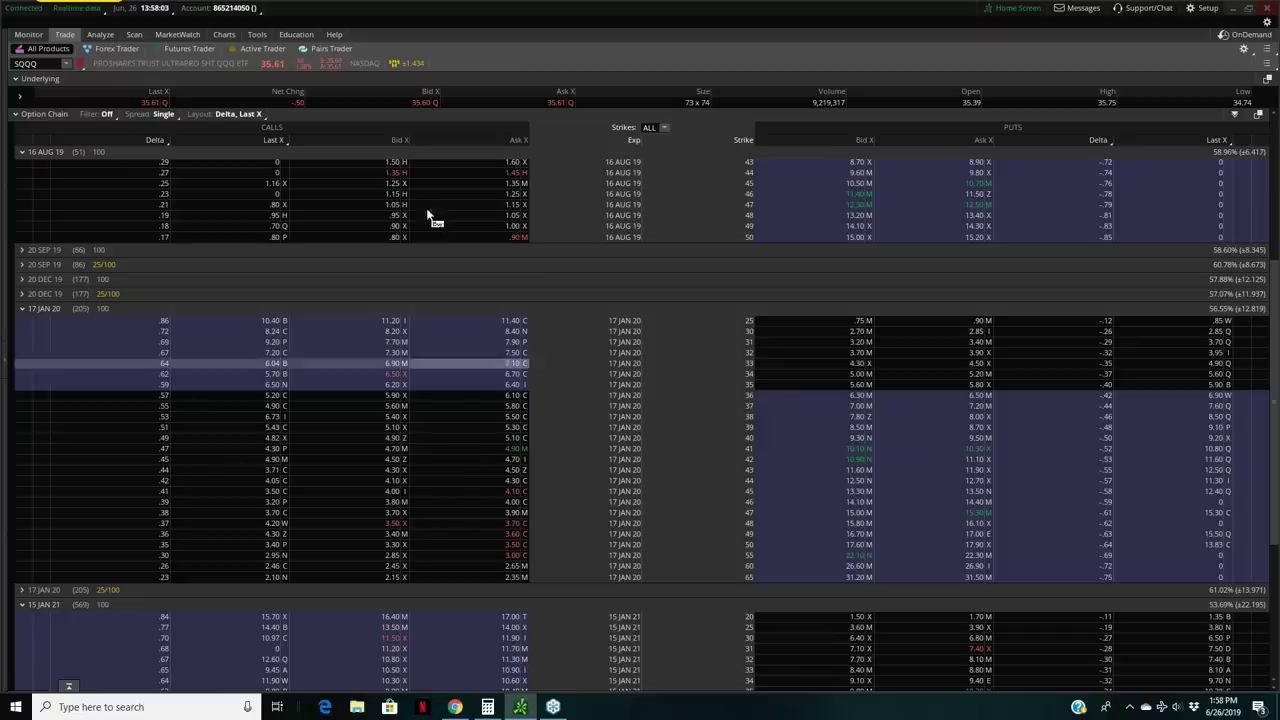
click(452, 707)
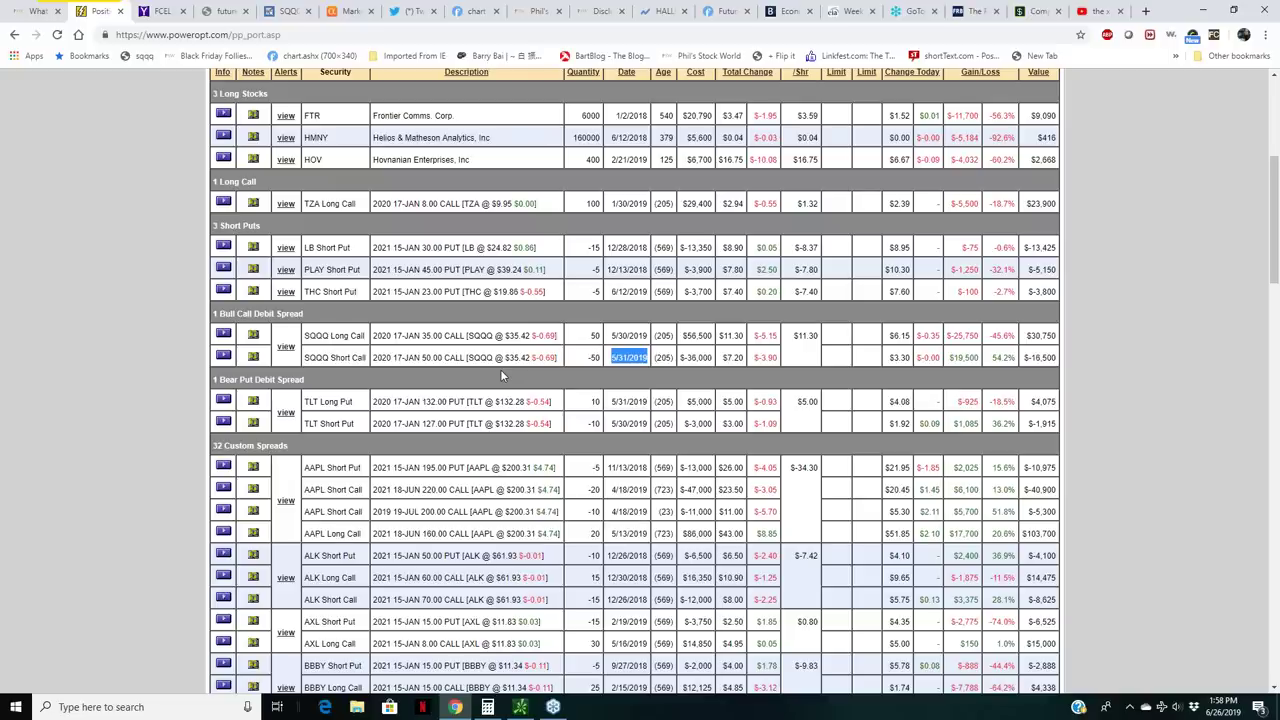
Check the January 2020 and 2021 SQQQ option prices in thinkorswim, and highlight the SQQQ spread's net costs in the PowerOptions portfolio
click(520, 707)
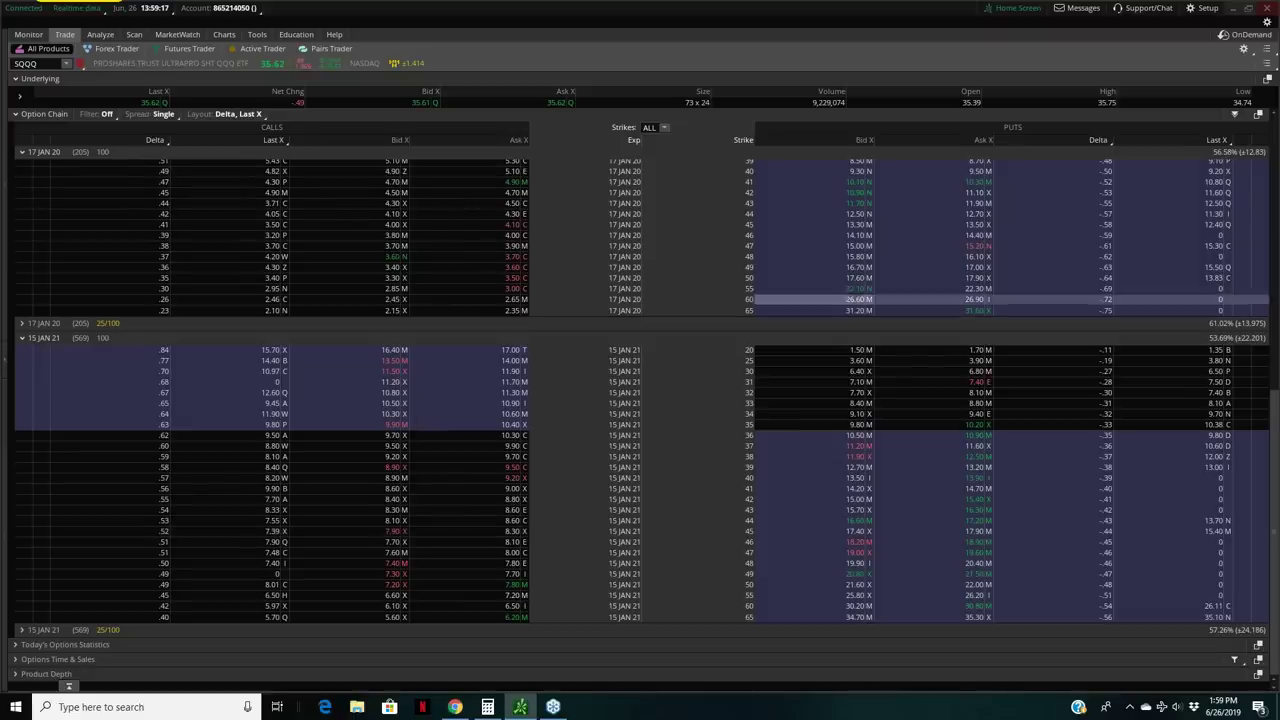
scroll(1255, 375, up, 1)
scroll(1255, 375, up, 3)
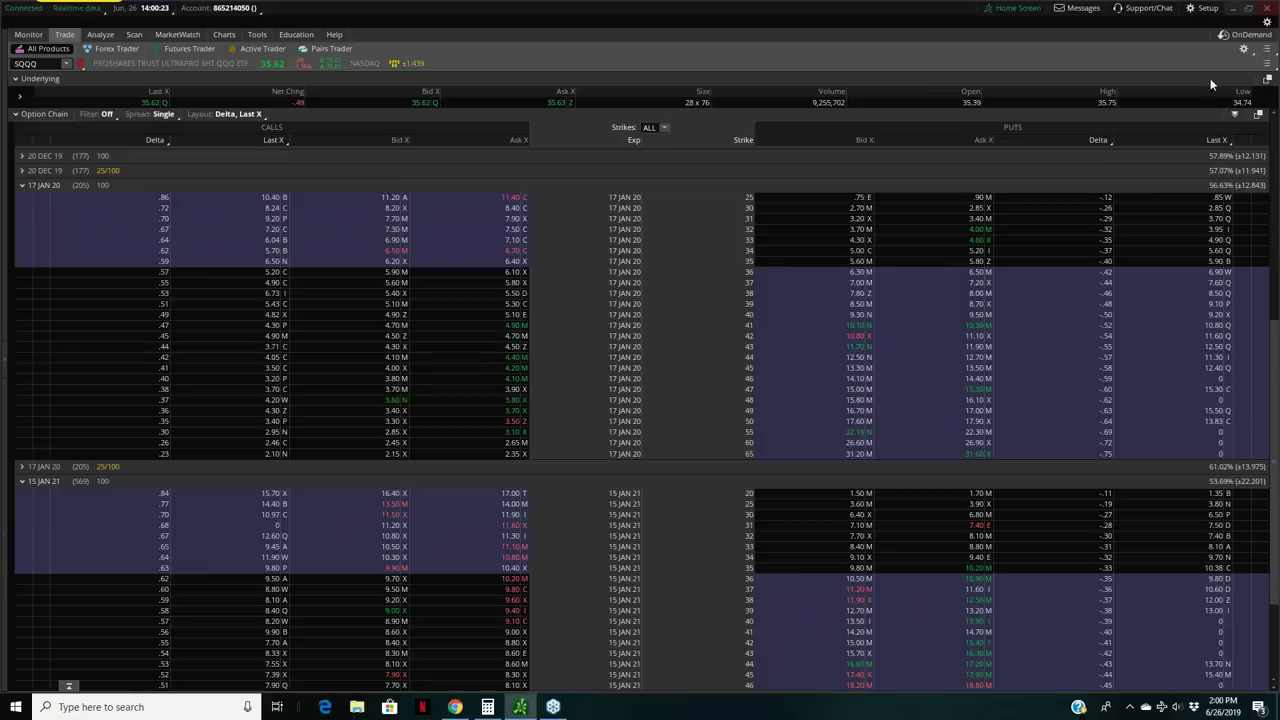
click(1232, 8)
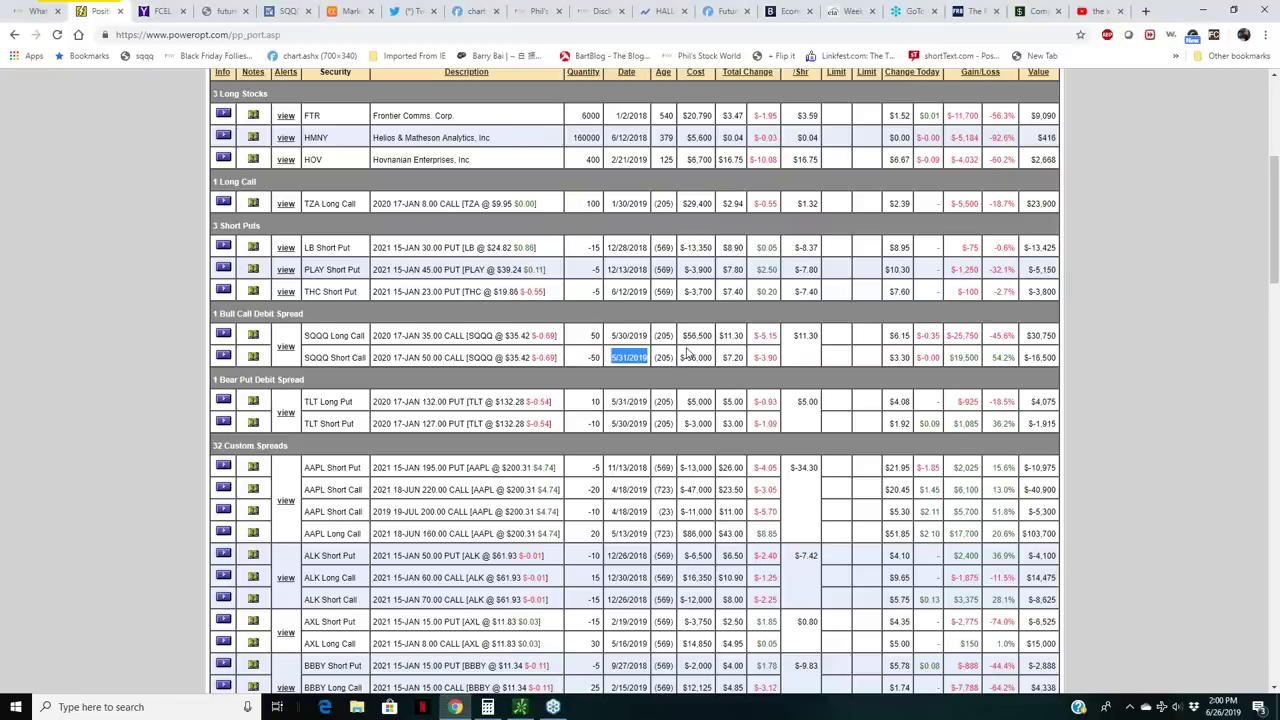
drag(690, 336, 577, 344)
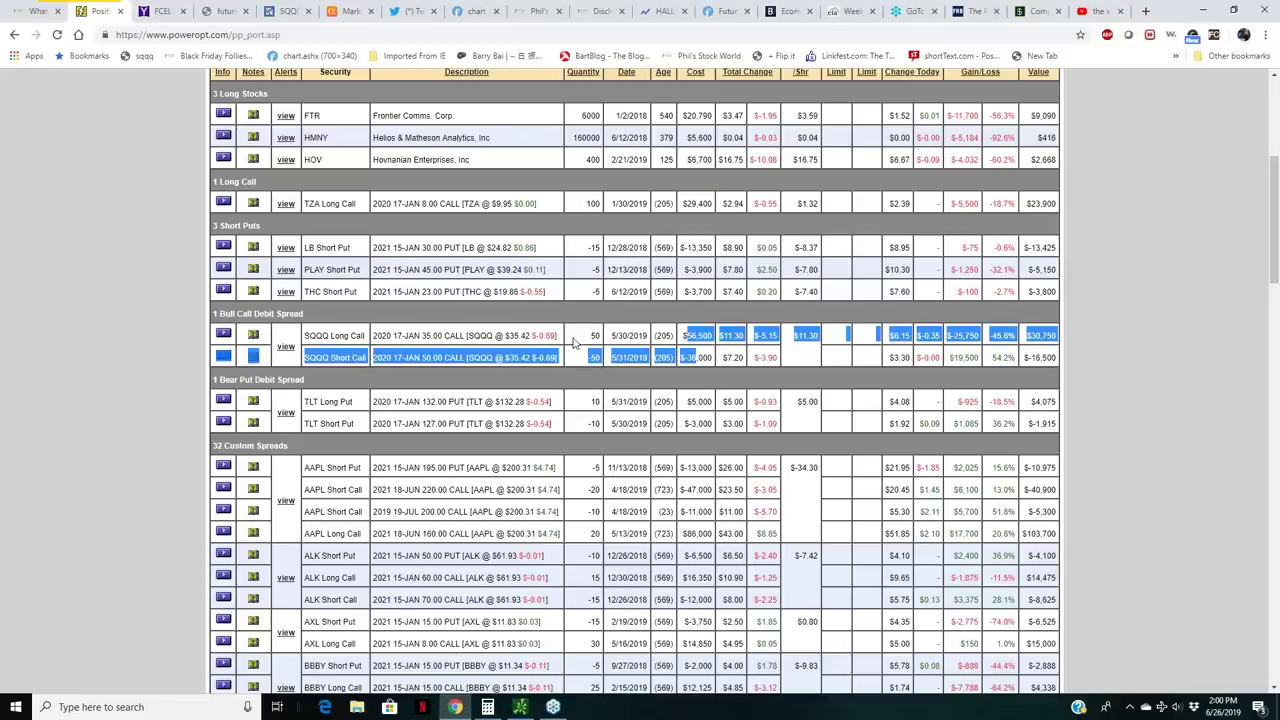
click(577, 344)
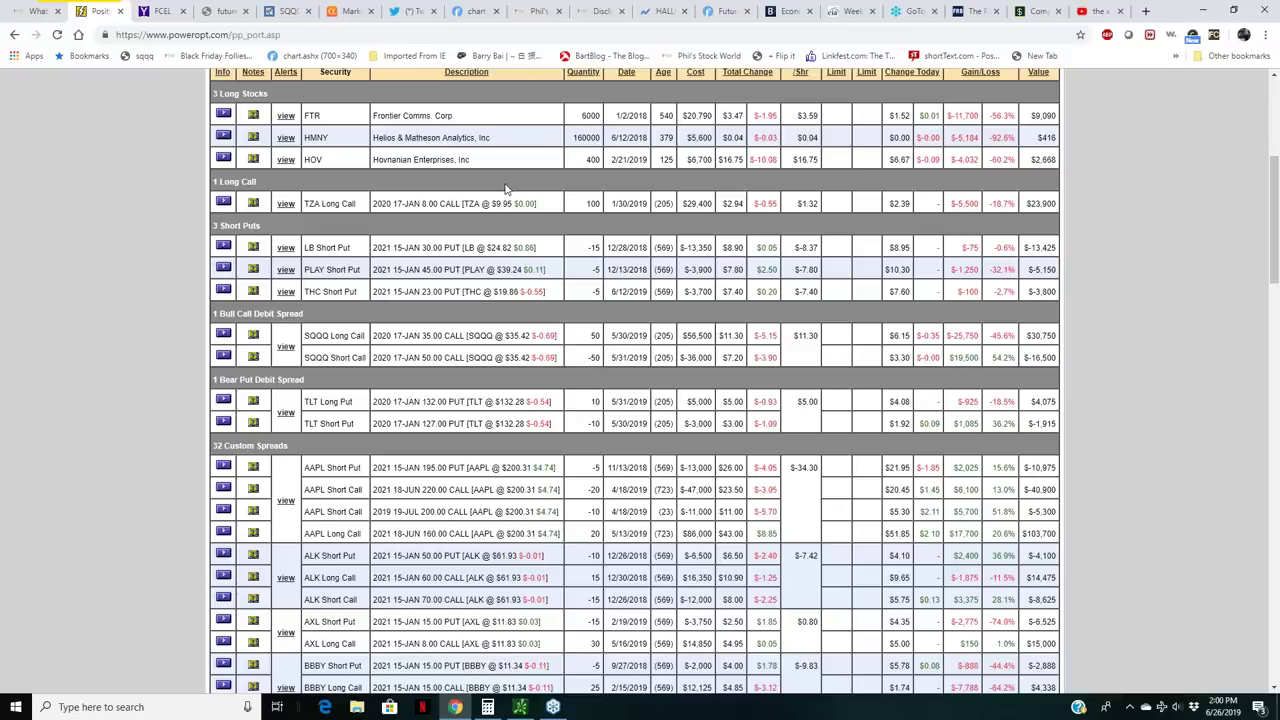
Show the Nasdaq 100 futures as a daily chart on Finviz, glancing at the SQQQ options in thinkorswim
click(722, 11)
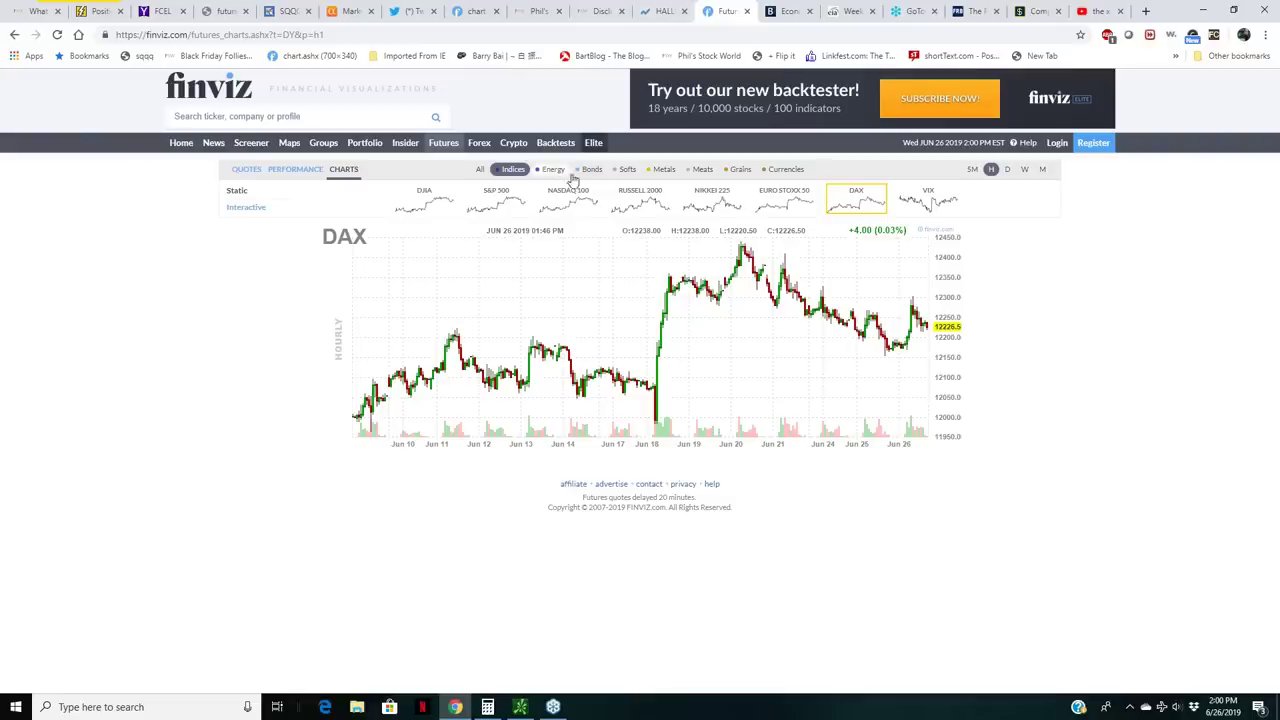
click(563, 205)
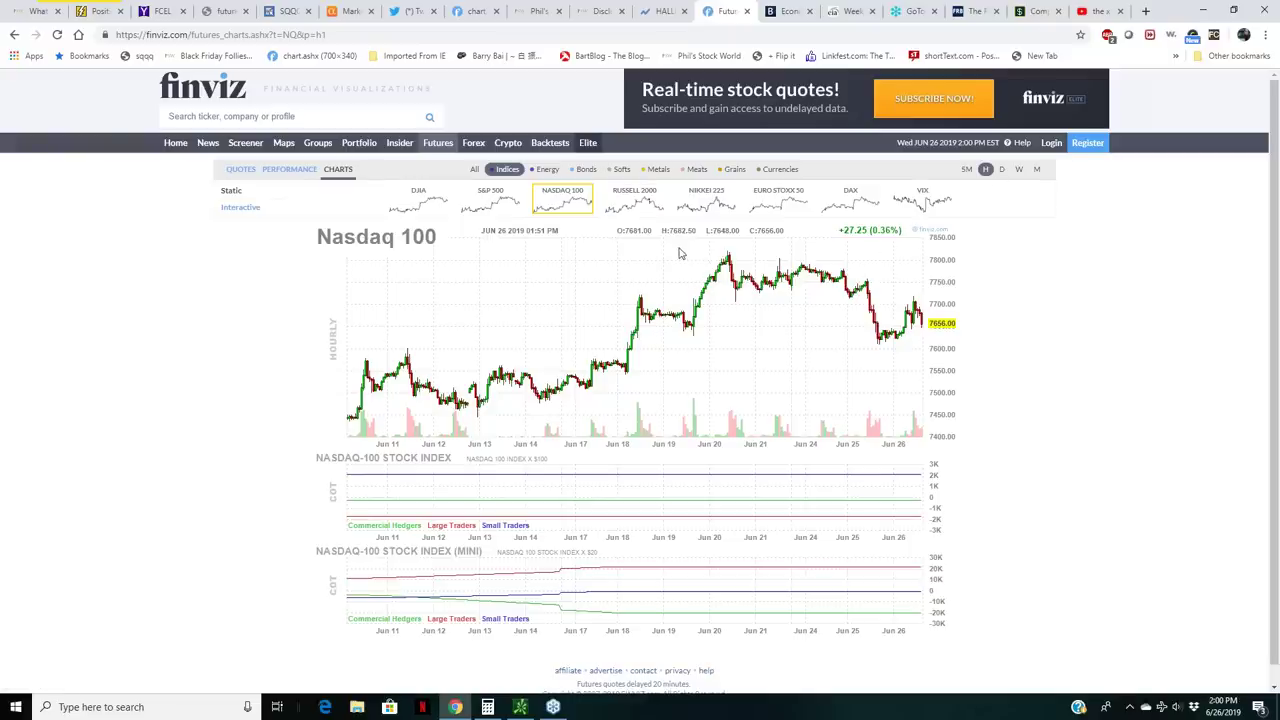
click(1004, 170)
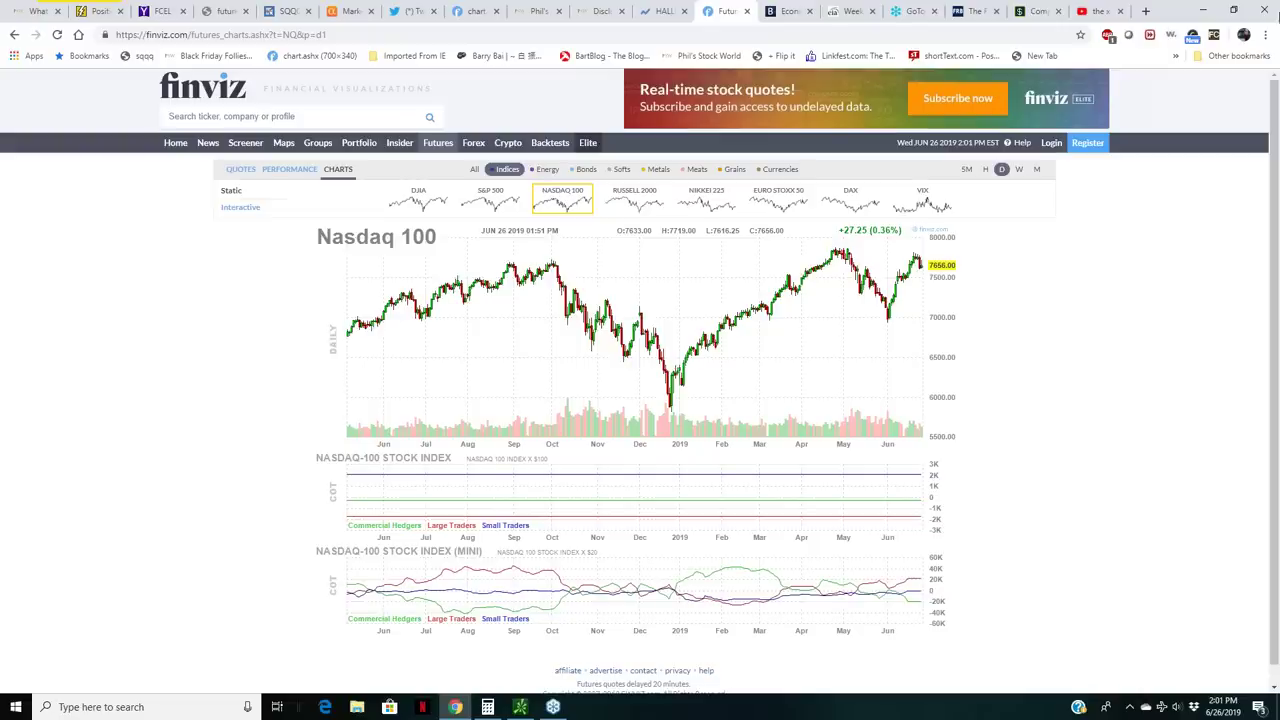
click(1202, 12)
click(520, 707)
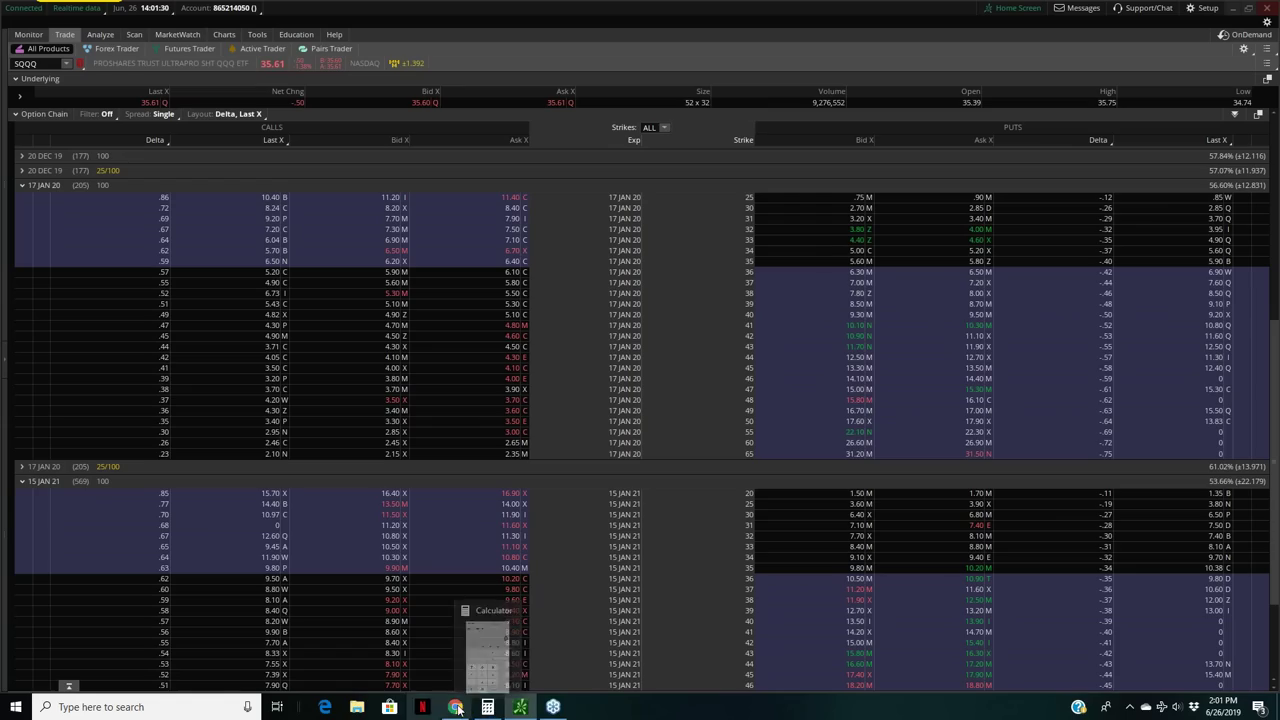
click(455, 707)
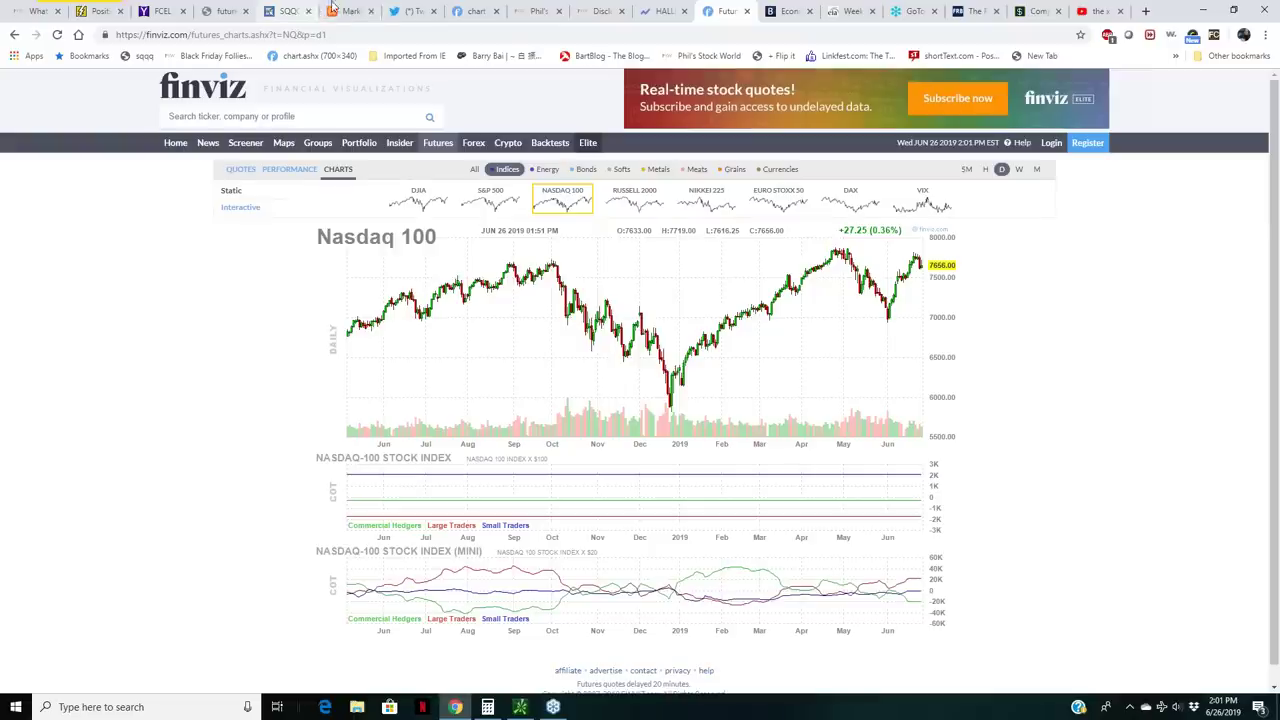
Return to the PowerOptions portfolio and highlight the SQQQ short call's market value and the TZA long call's quantity
click(98, 11)
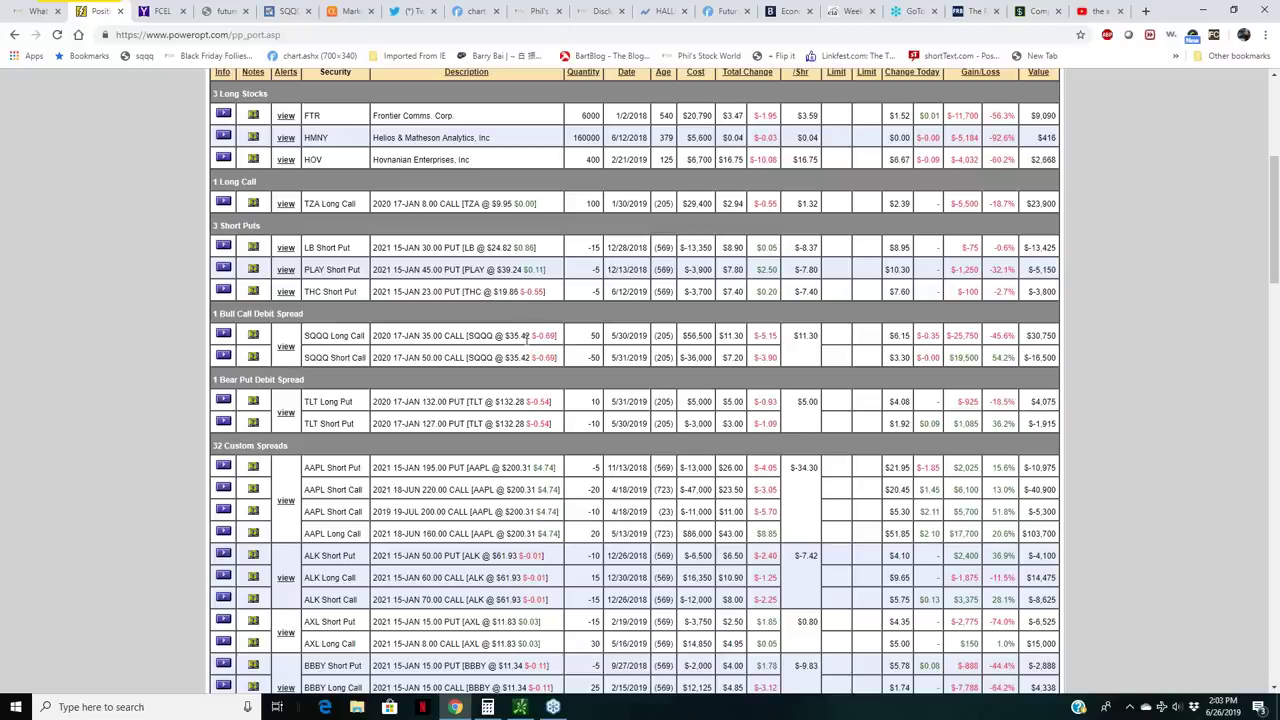
mouse_move(1043, 357)
mouse_down()
mouse_move(1060, 362)
mouse_move(1010, 353)
mouse_move(1058, 362)
mouse_up()
click(1008, 358)
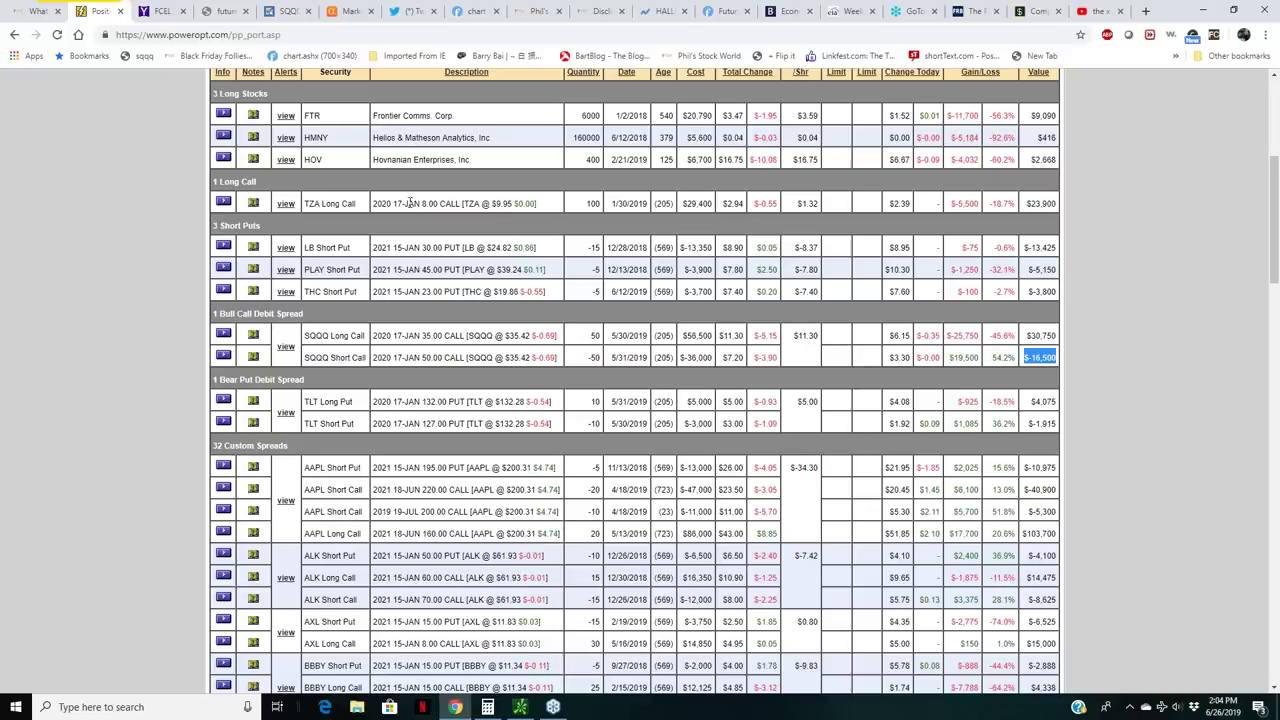
drag(579, 204, 605, 204)
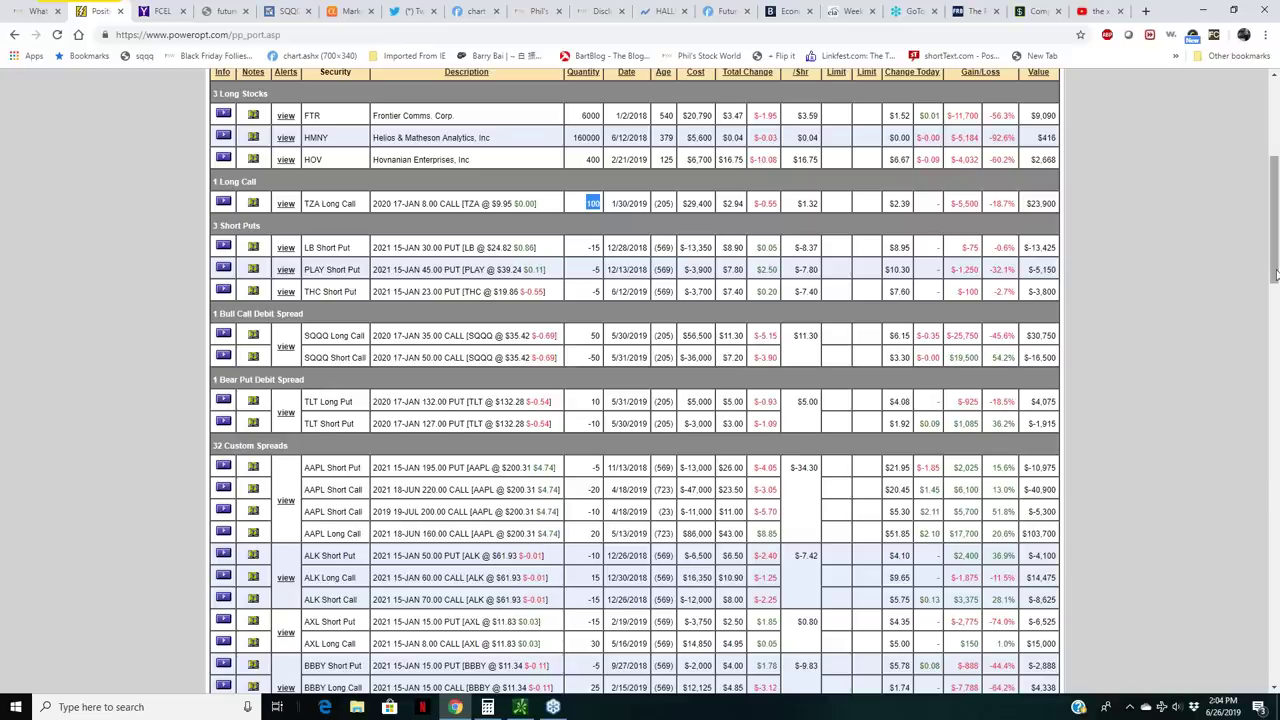
Examine the portfolio's total value and return in the summary below the positions
drag(1274, 272, 1273, 237)
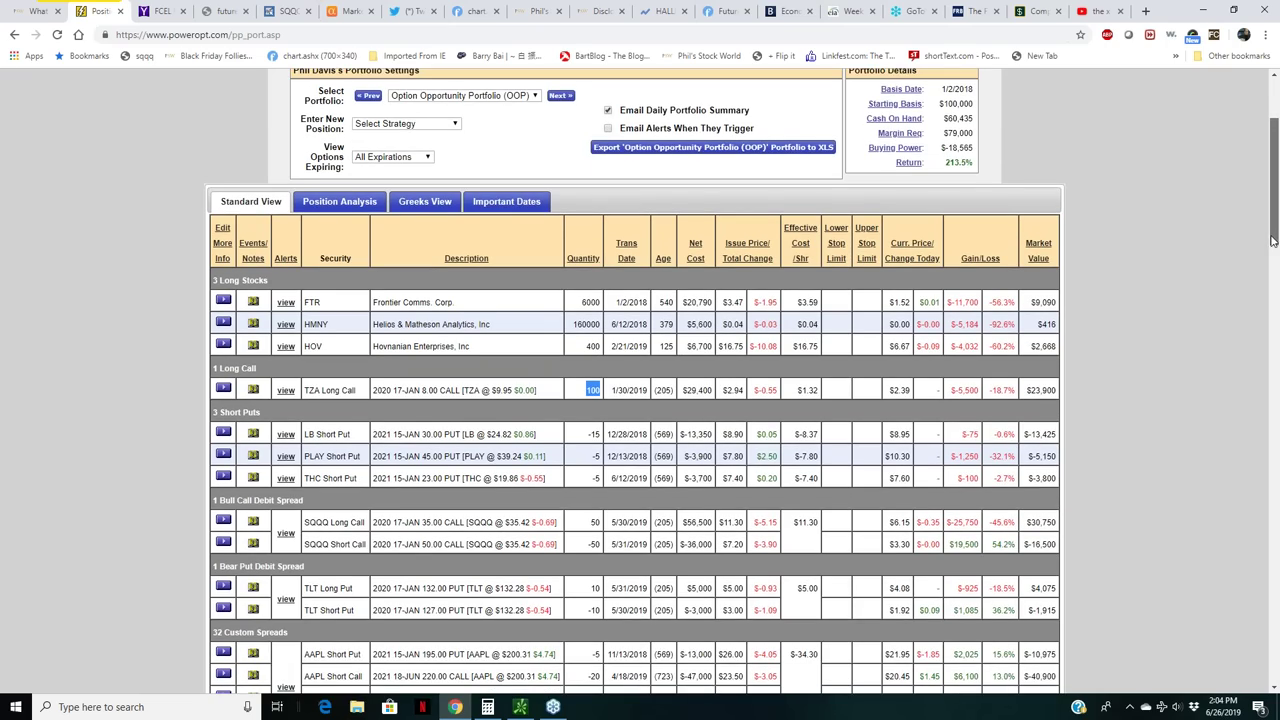
scroll(502, 203, down, 2)
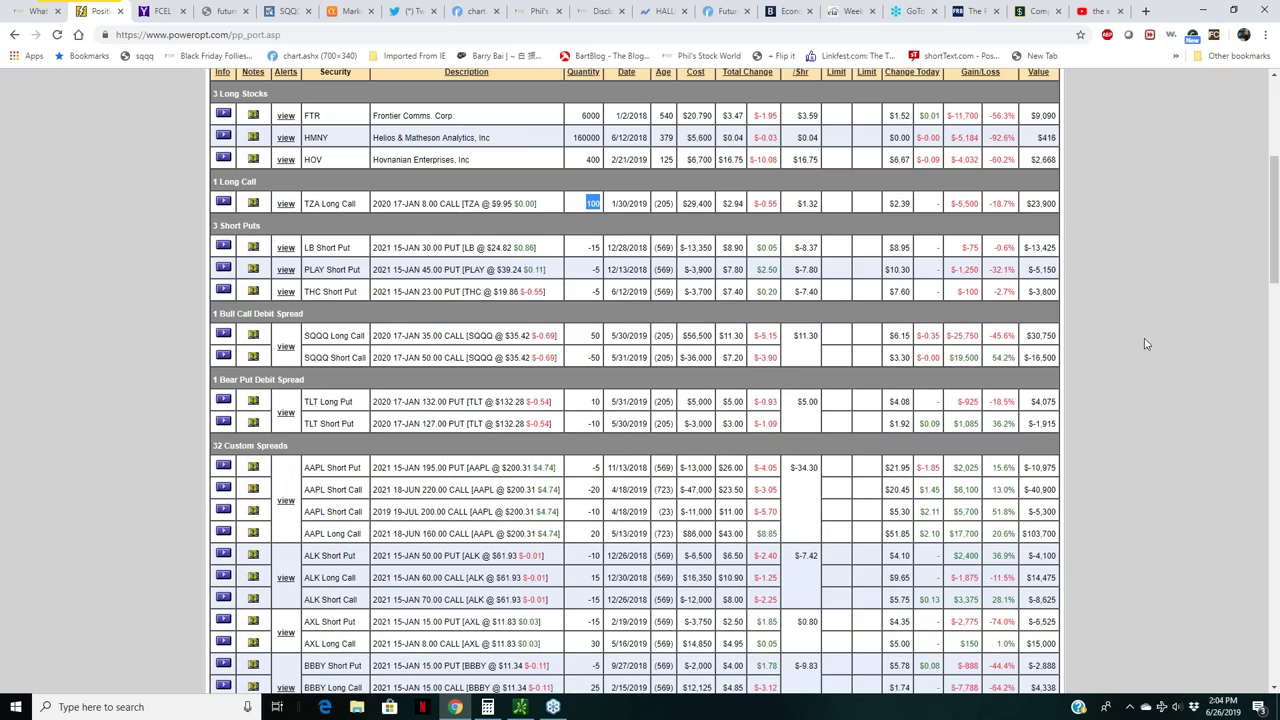
drag(1273, 241, 1274, 660)
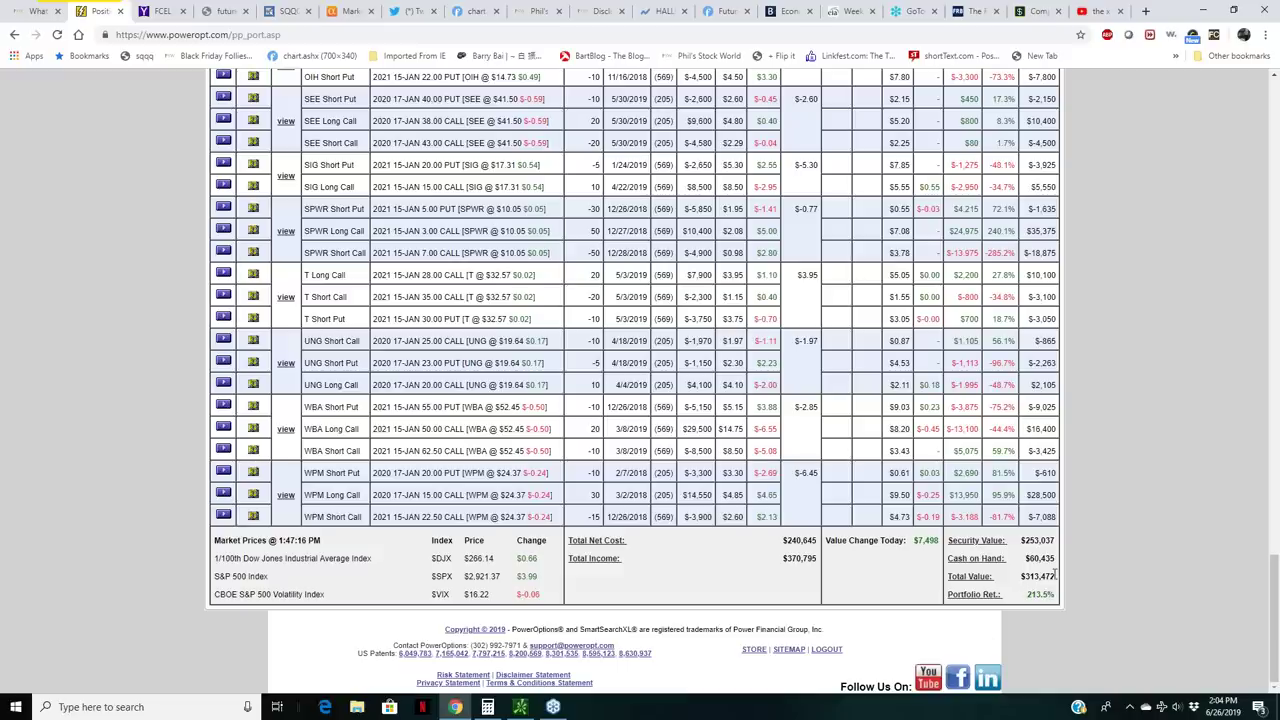
Go back to the TZA long call and highlight its strike price and quantity
drag(1271, 581, 1265, 198)
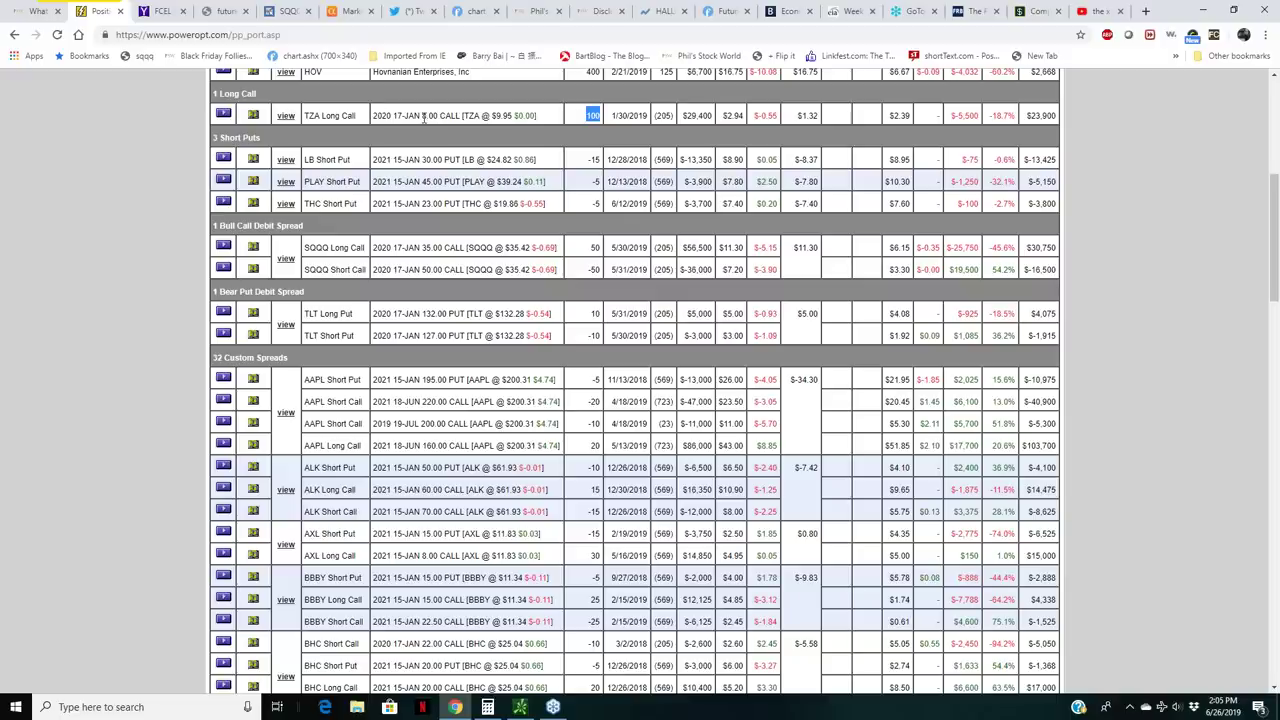
drag(421, 116, 428, 116)
drag(576, 116, 613, 118)
click(613, 118)
Calculate 35 × 1.6 in the Calculator app and return to the portfolio
click(490, 707)
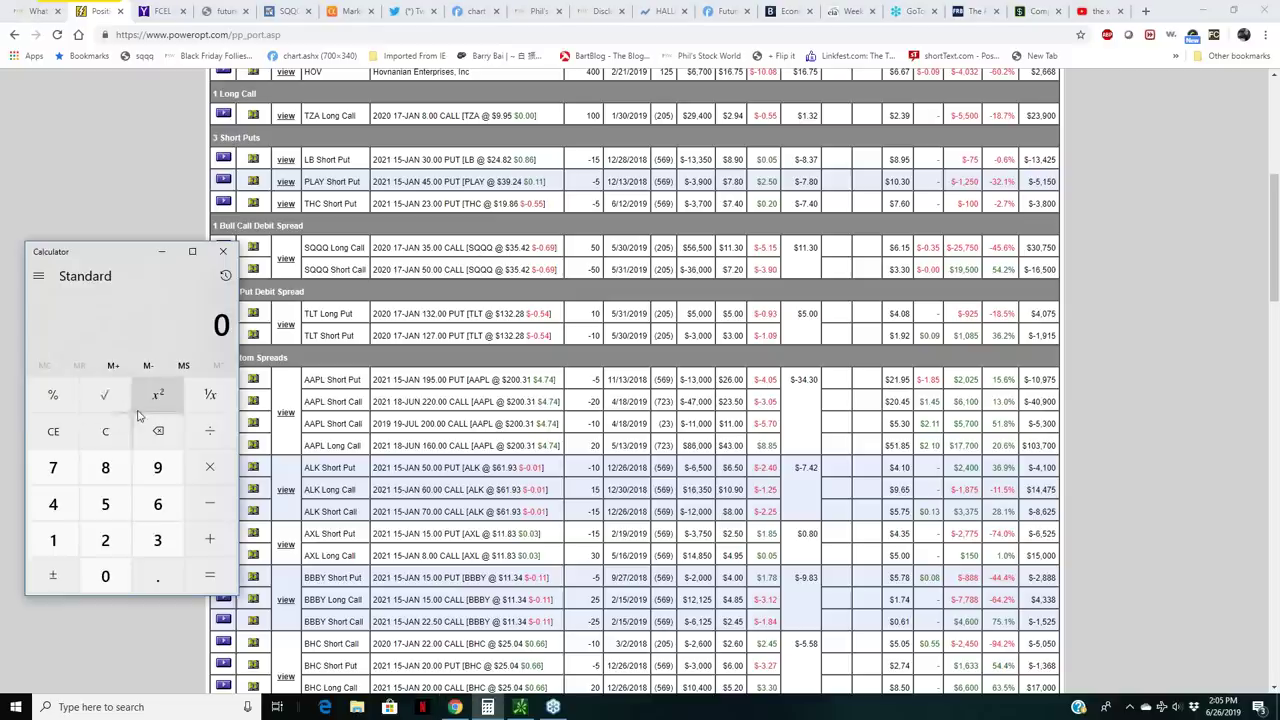
click(12, 425)
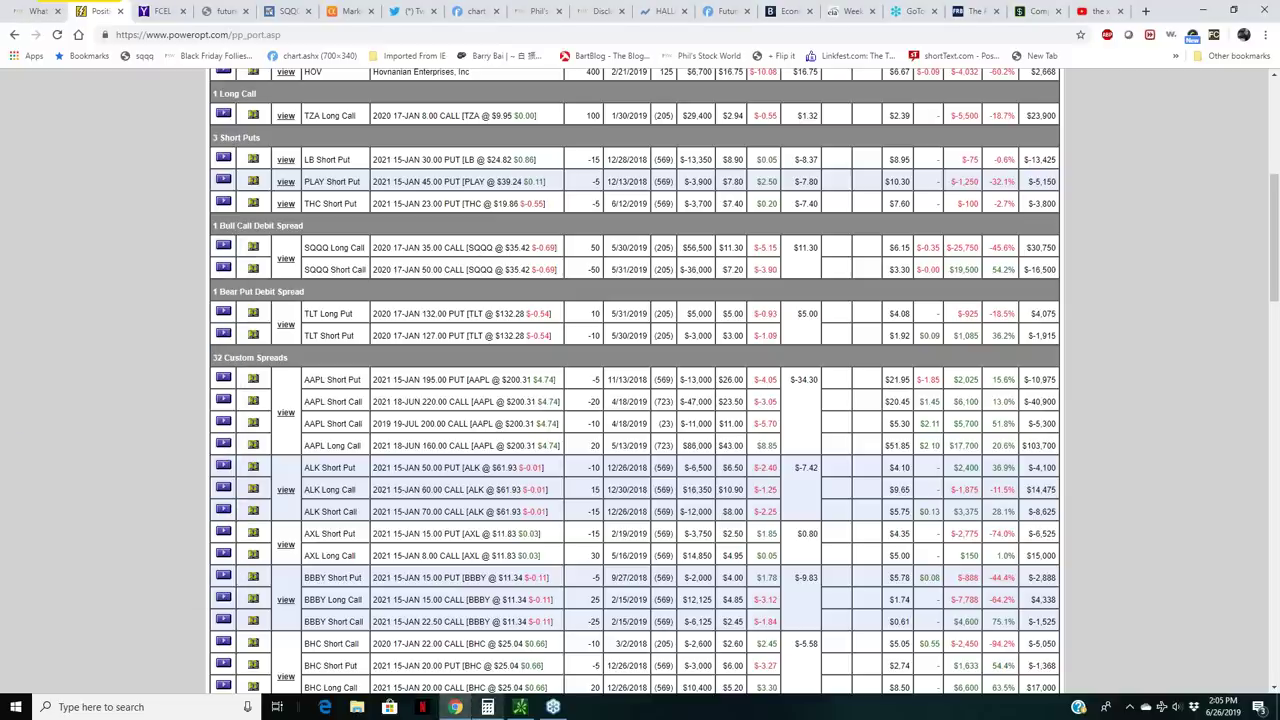
key(alt+Tab)
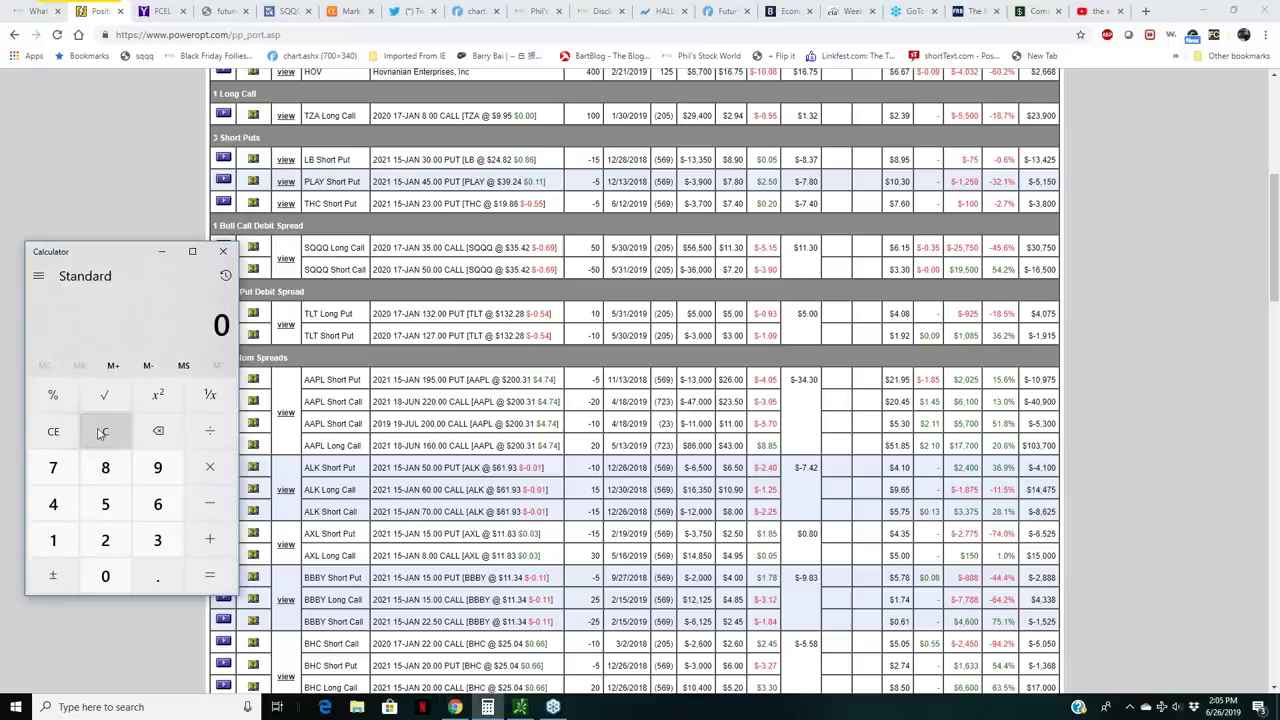
click(57, 440)
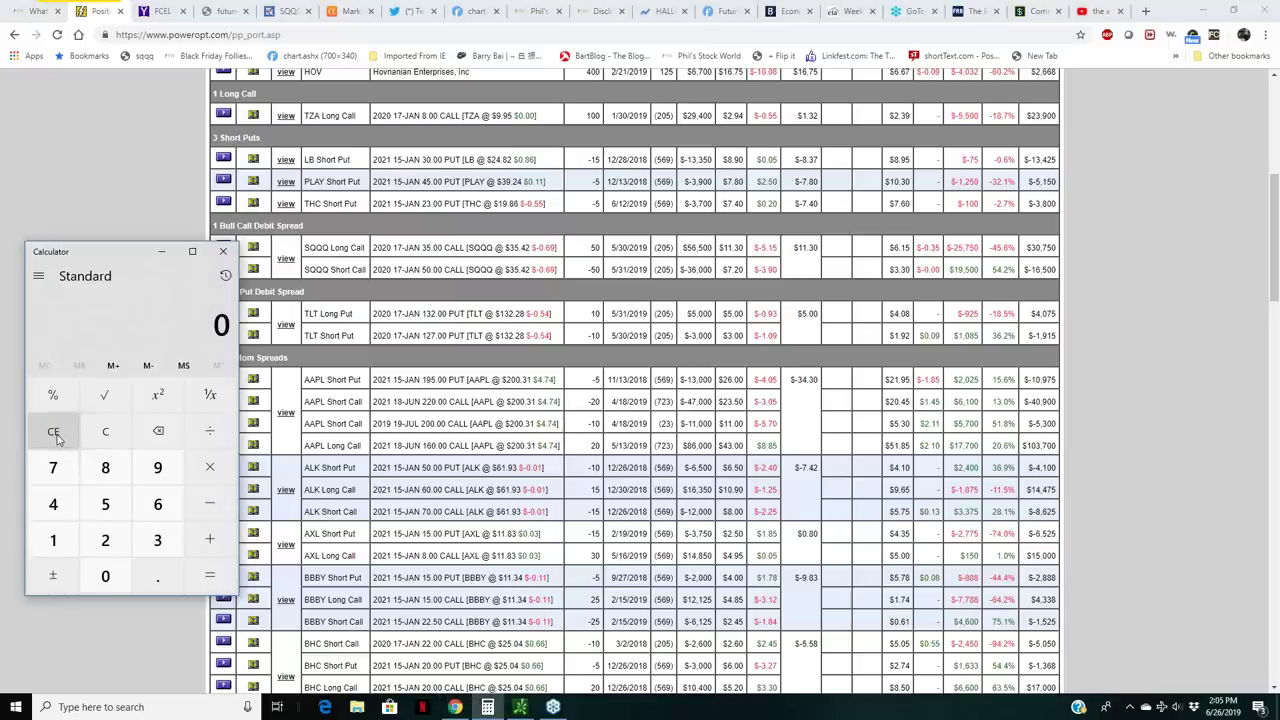
text(35*1)
text(.)
text(6+)
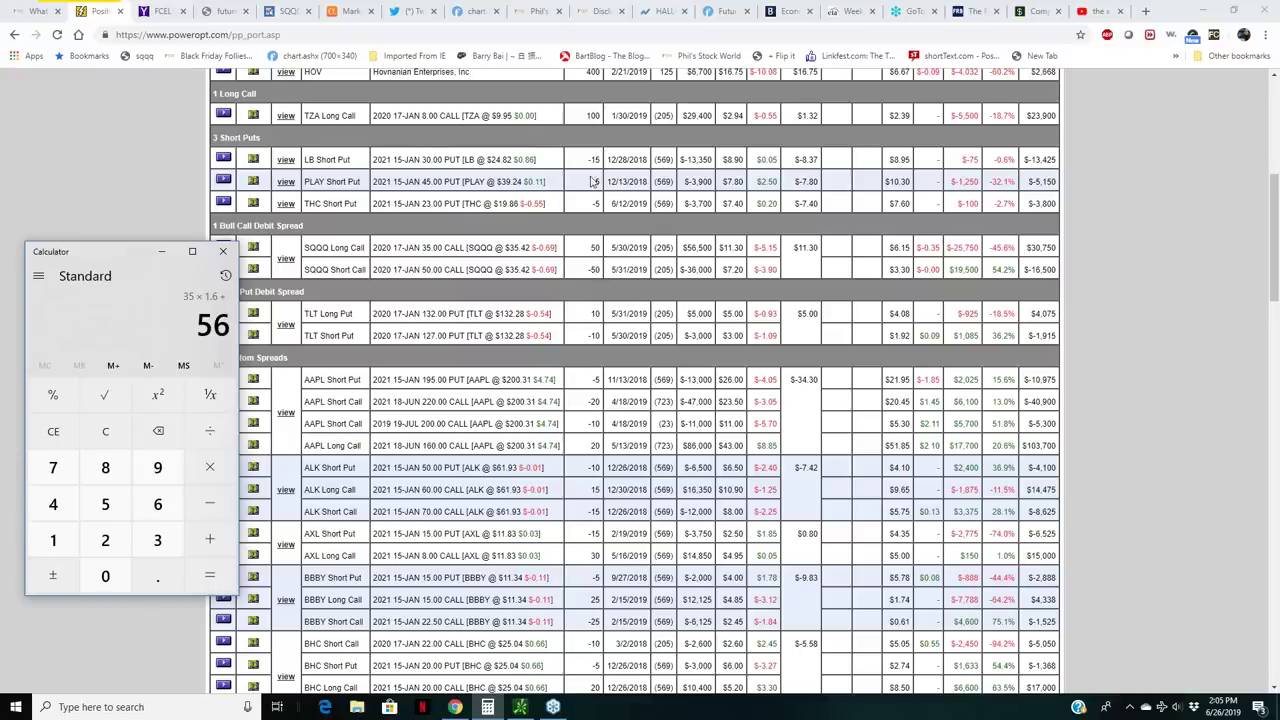
click(447, 417)
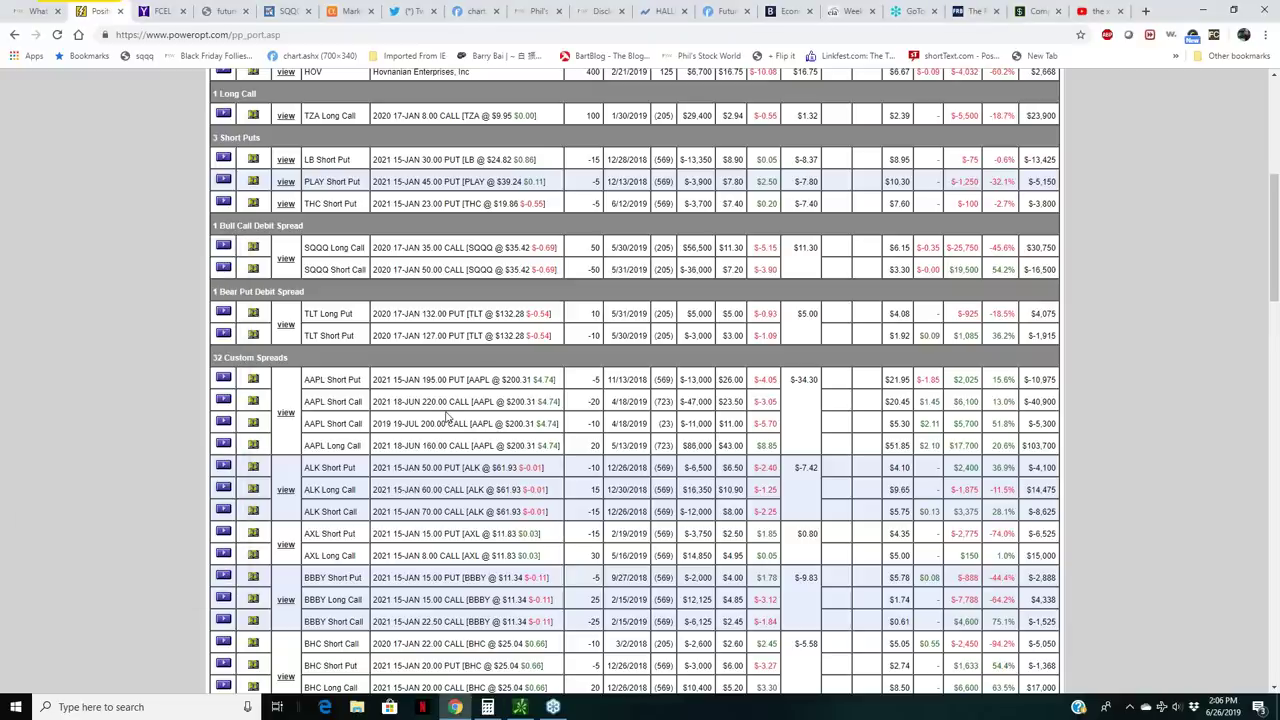
Find the DXD custom spread and highlight the underlying price of its July 2019 long call
scroll(447, 417, down, 5)
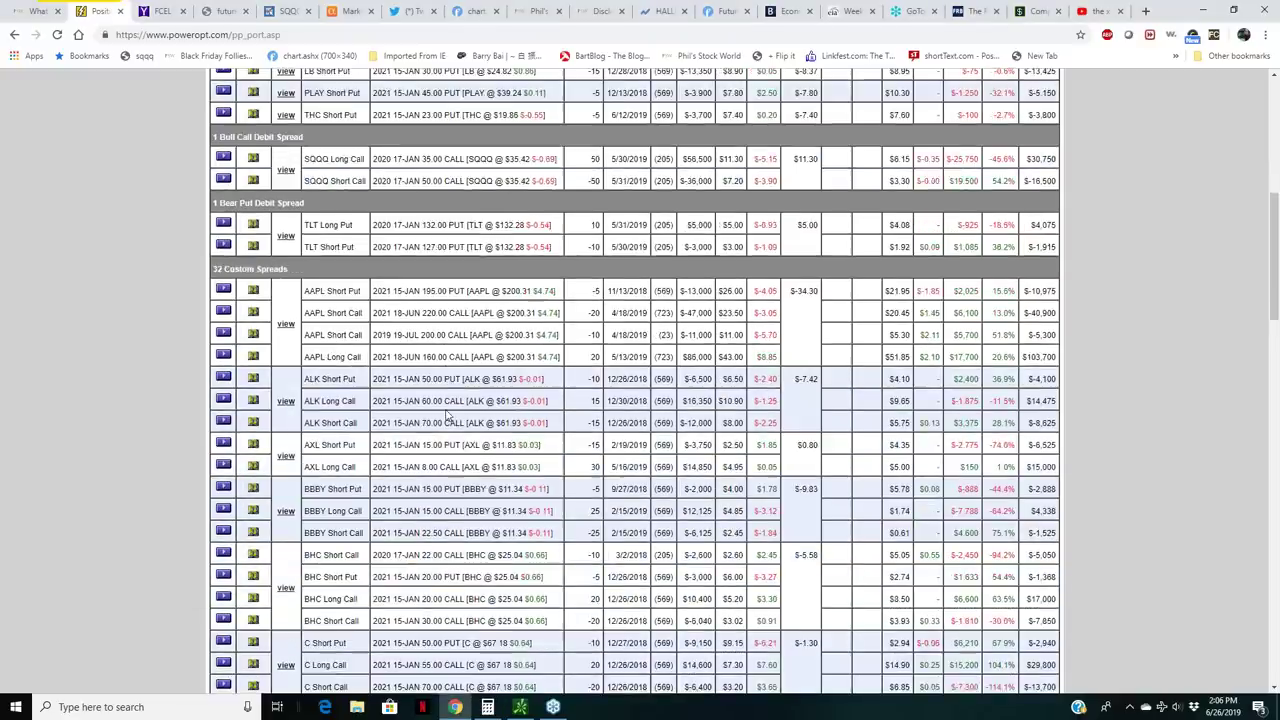
scroll(556, 370, down, 3)
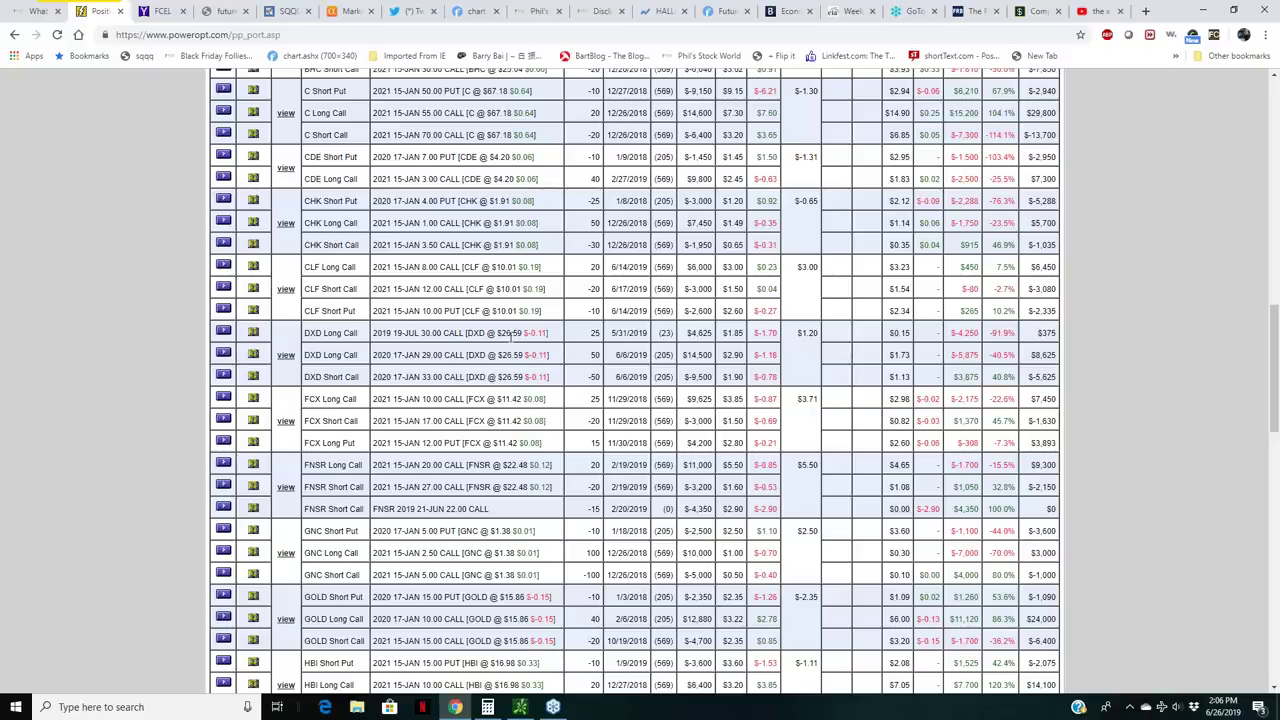
drag(466, 333, 528, 333)
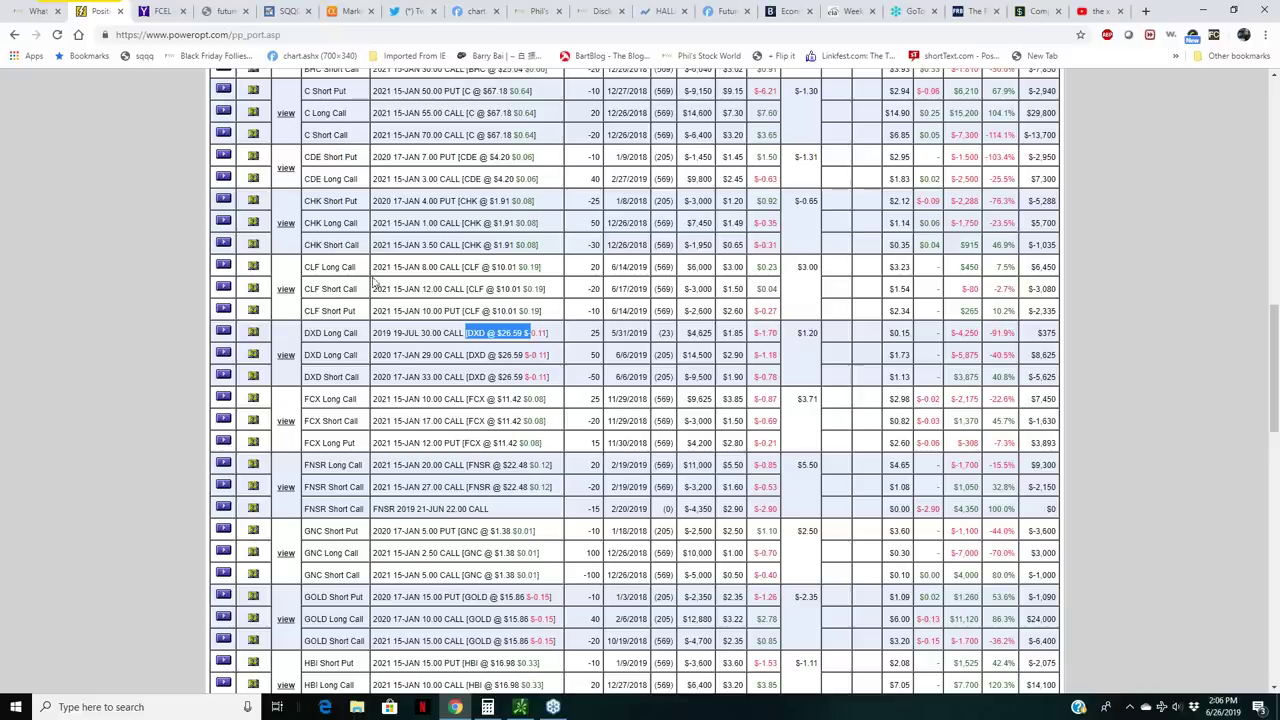
click(60, 302)
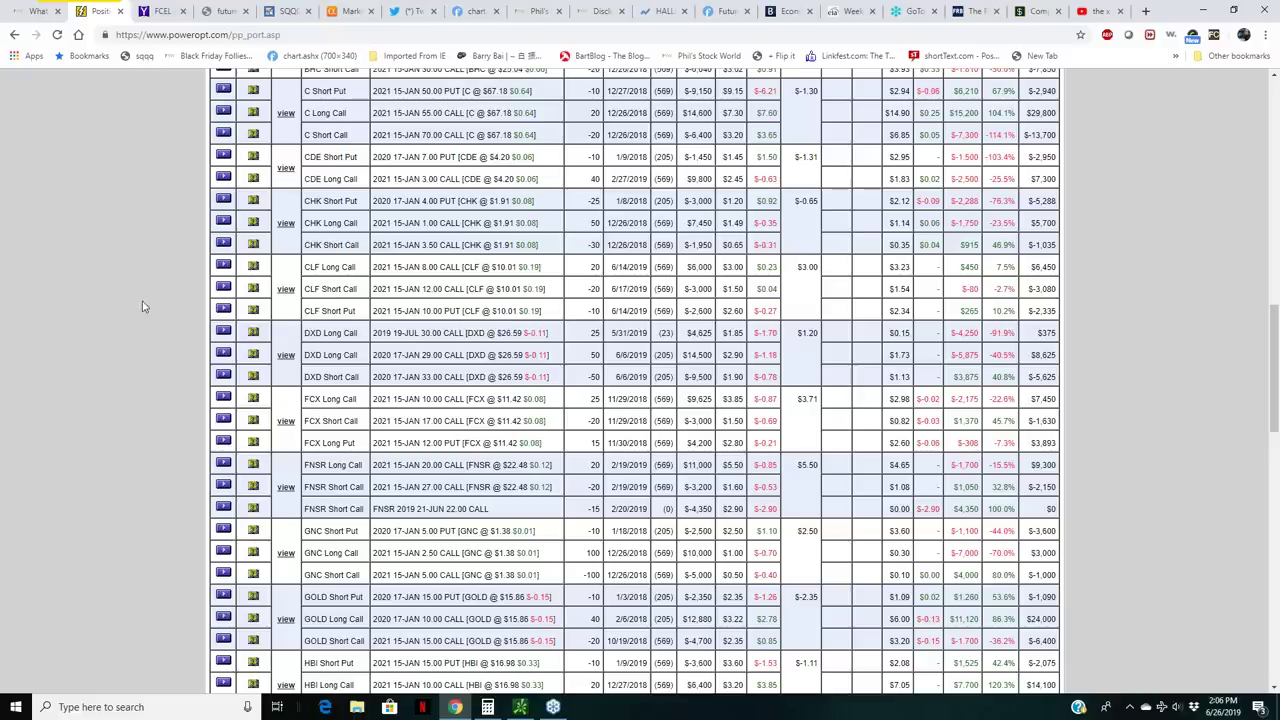
Highlight the portfolio's total value in the summary after the last position
scroll(1243, 575, down, 10)
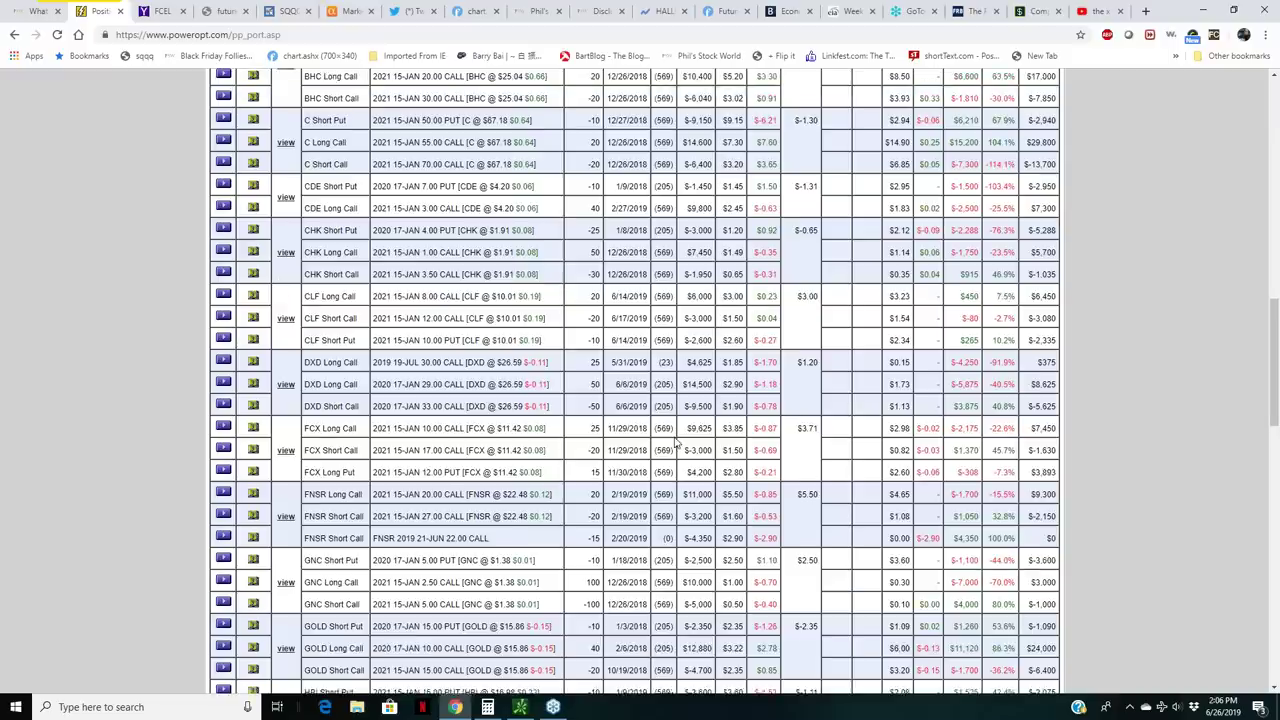
scroll(1243, 575, down, 3)
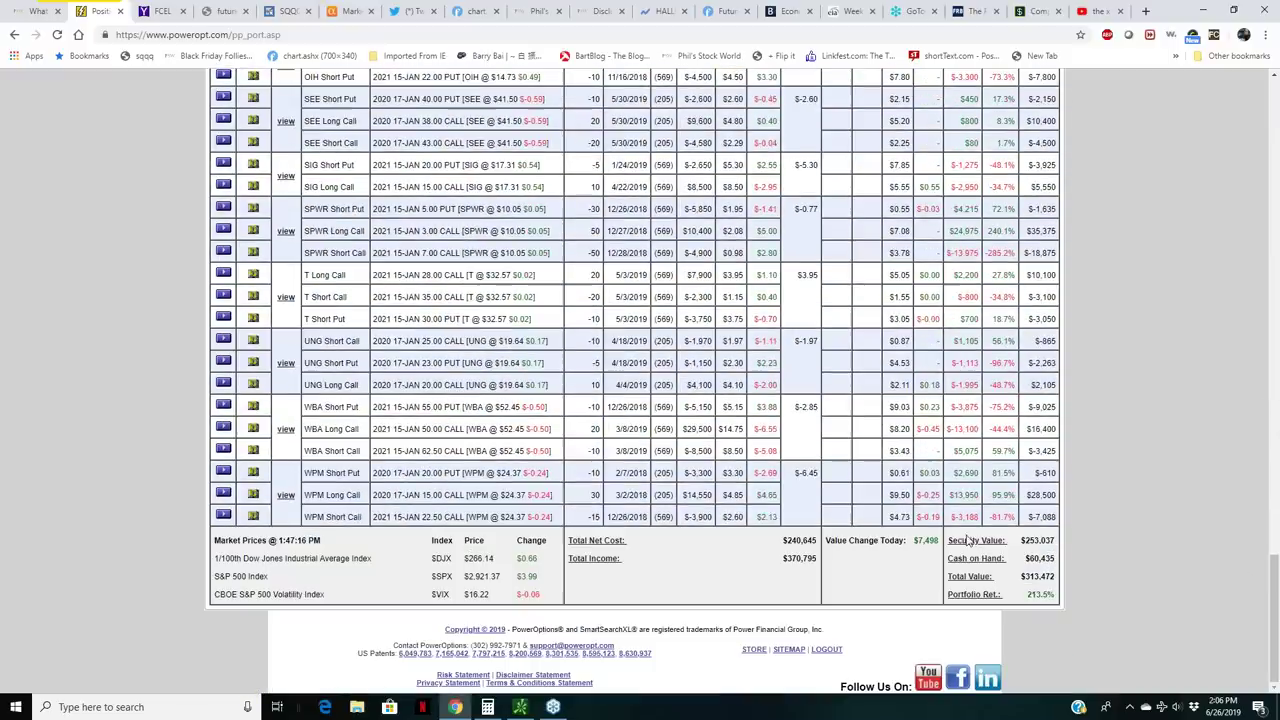
drag(1023, 573, 1055, 577)
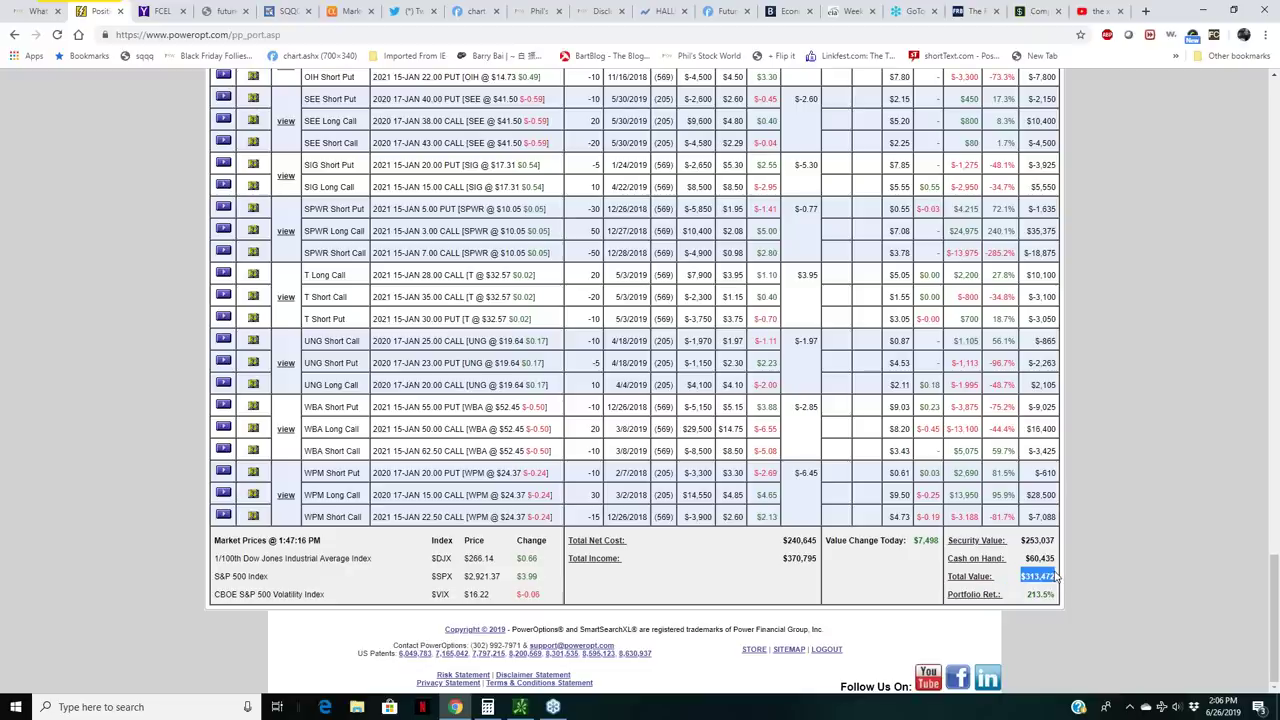
click(1258, 565)
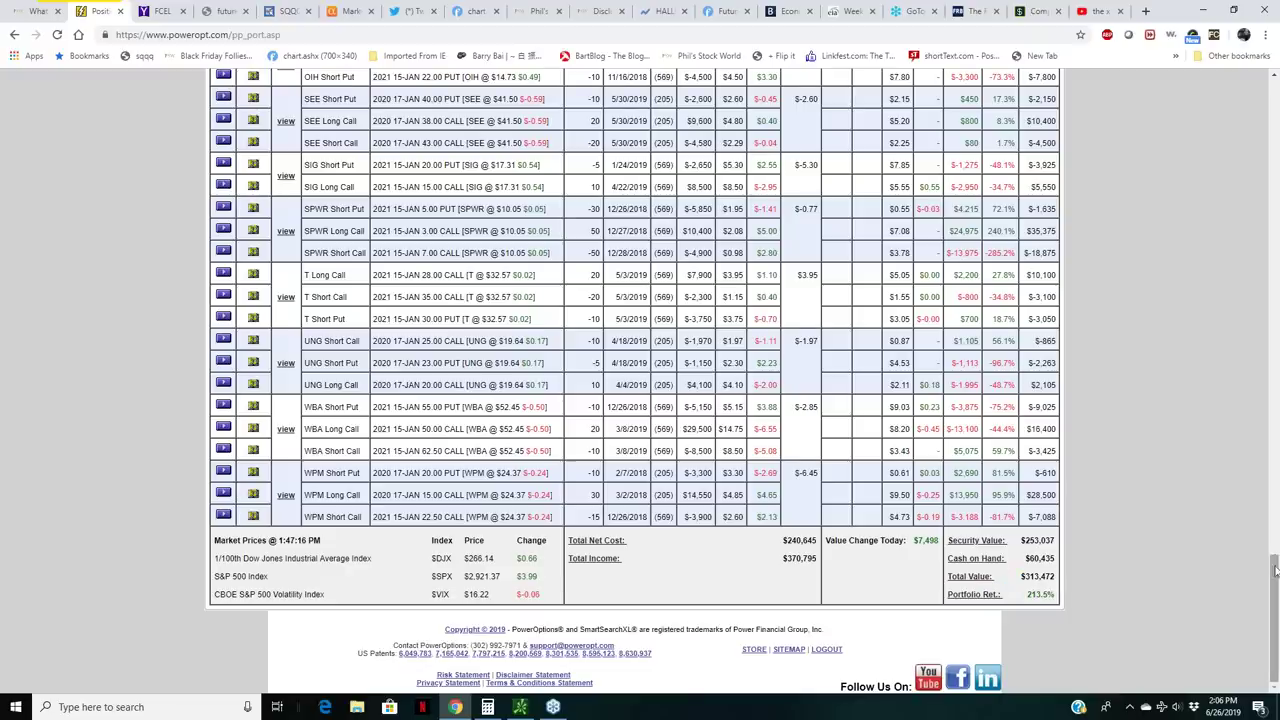
Load the Short-Term Portfolio (STP), highlight its return, and bring its positions into view
drag(1275, 543, 1275, 72)
click(450, 283)
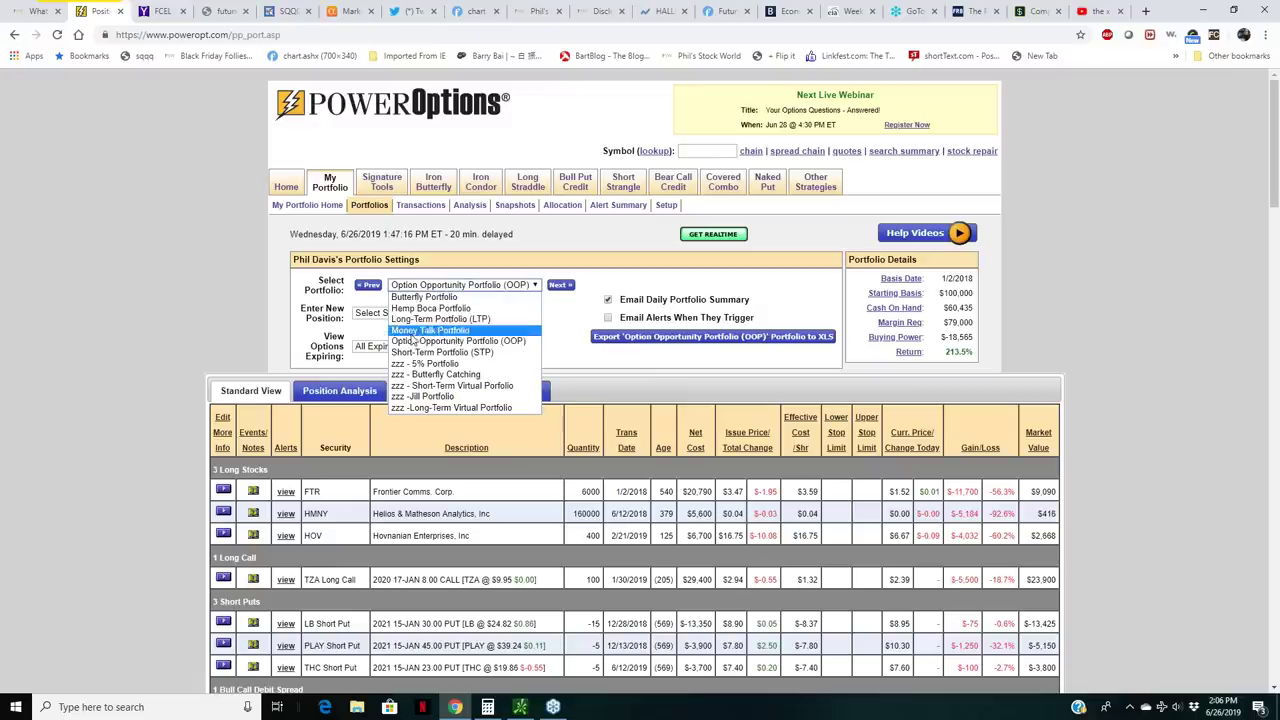
click(416, 353)
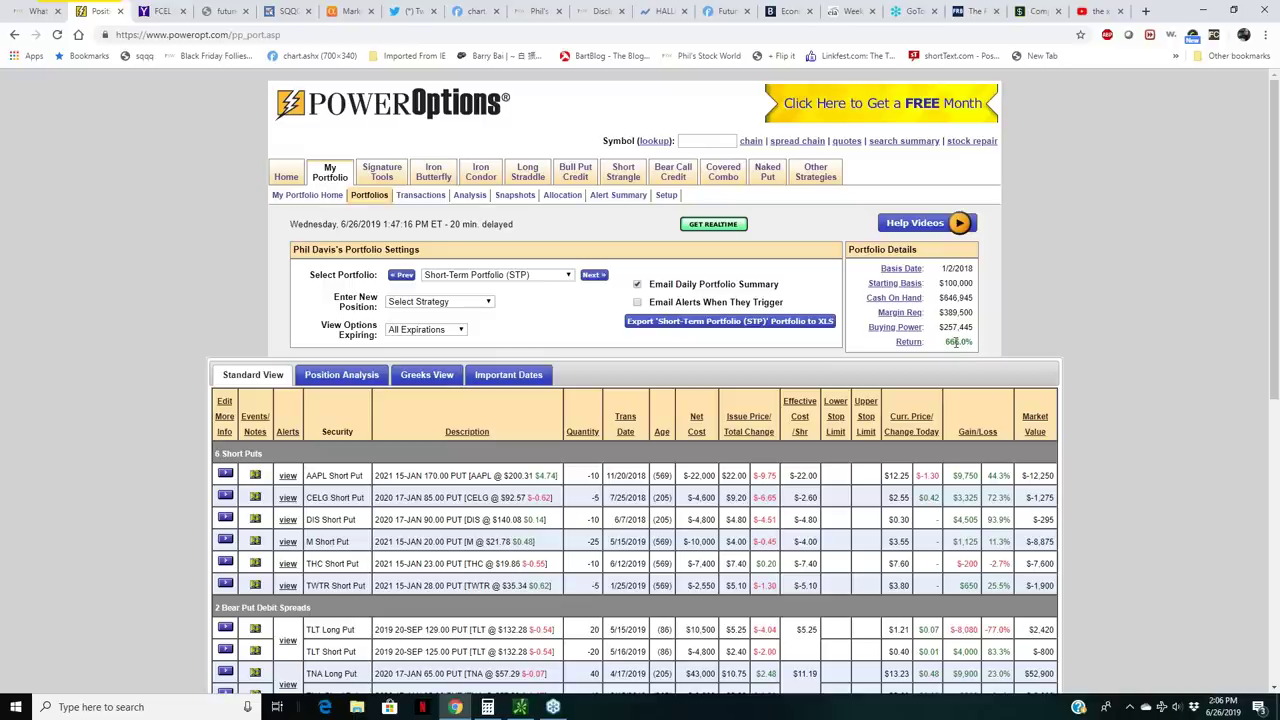
drag(945, 342, 974, 342)
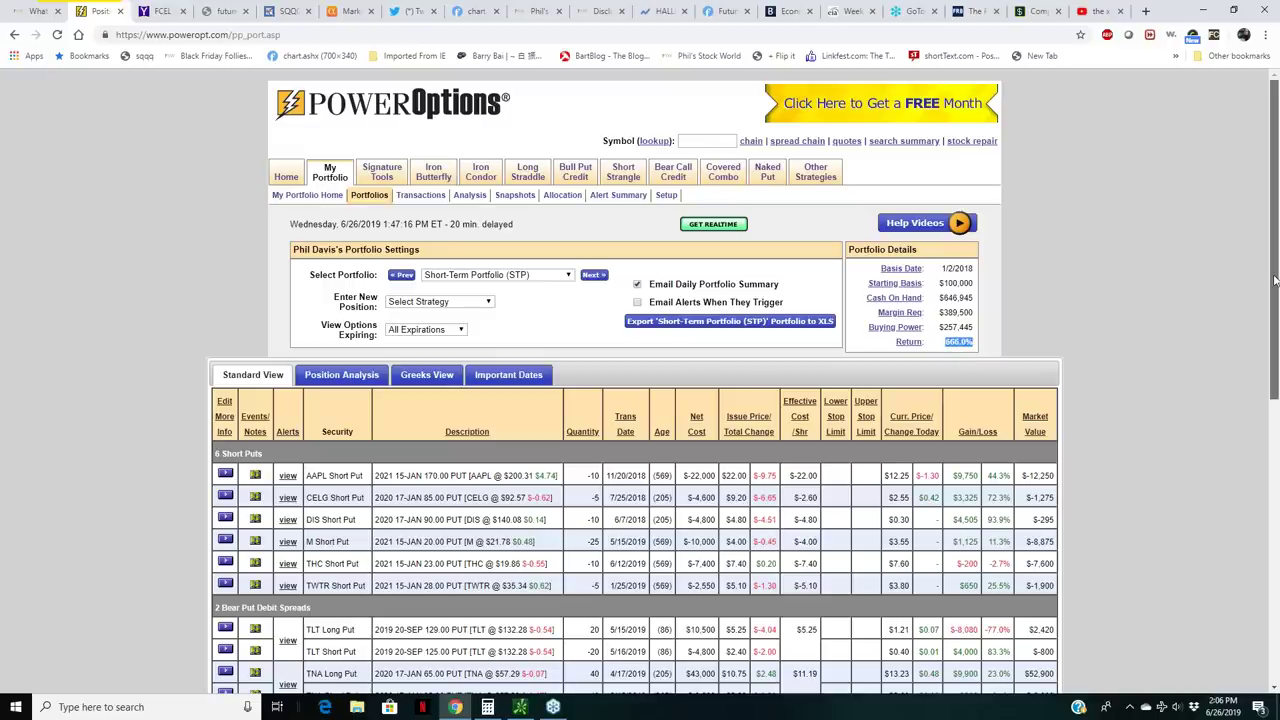
scroll(1274, 282, down, 3)
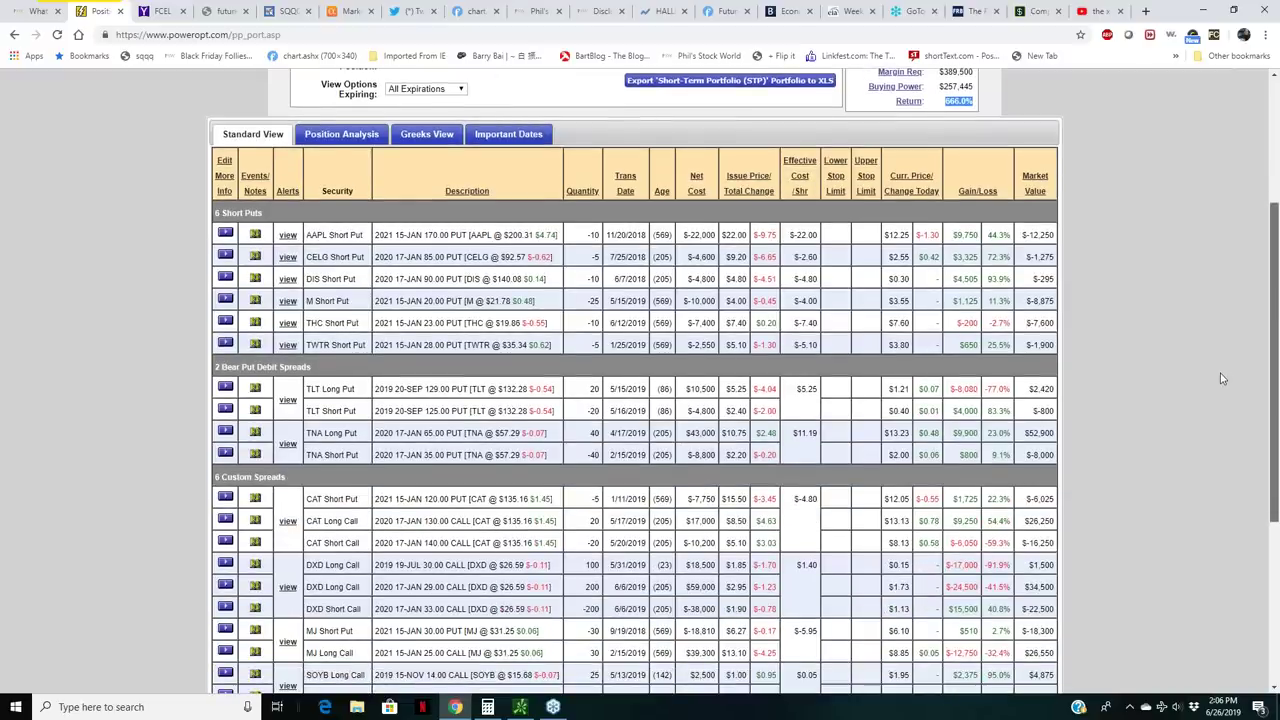
Look over the Short-Term Portfolio's short puts and spreads, and highlight the gain percentage of the TLT short put
scroll(1220, 378, up, 1)
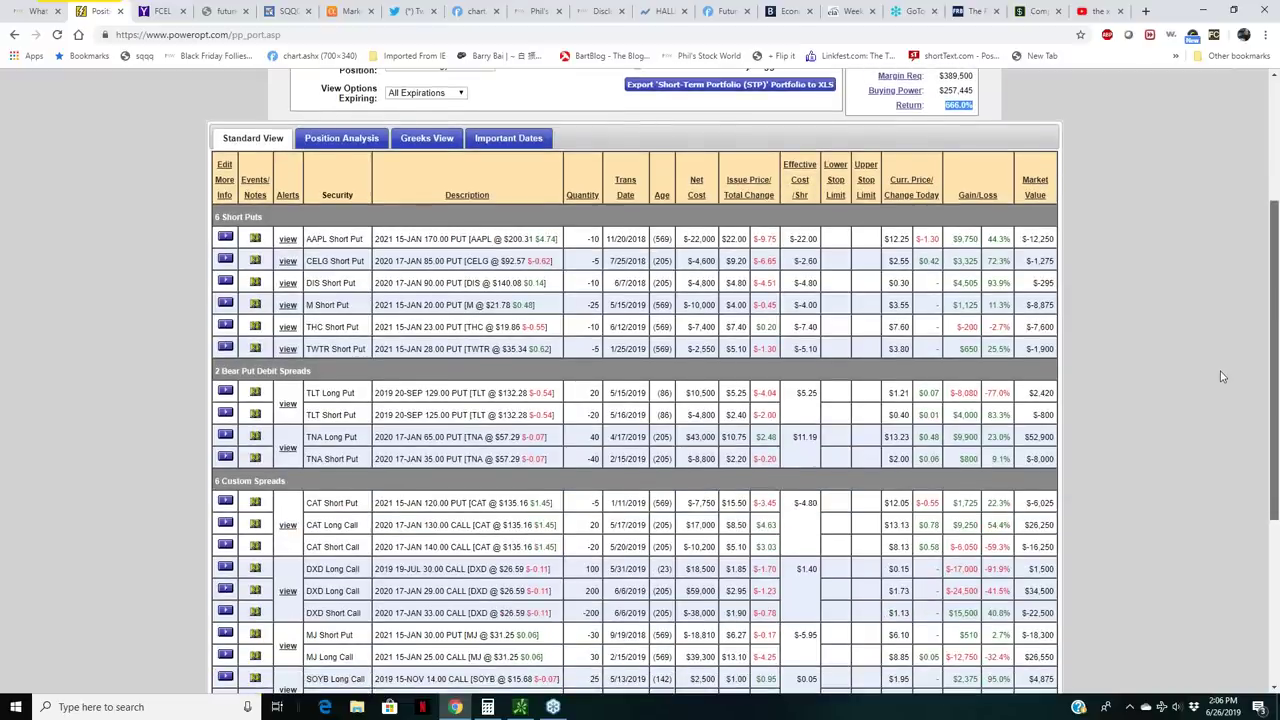
scroll(1222, 360, up, 1)
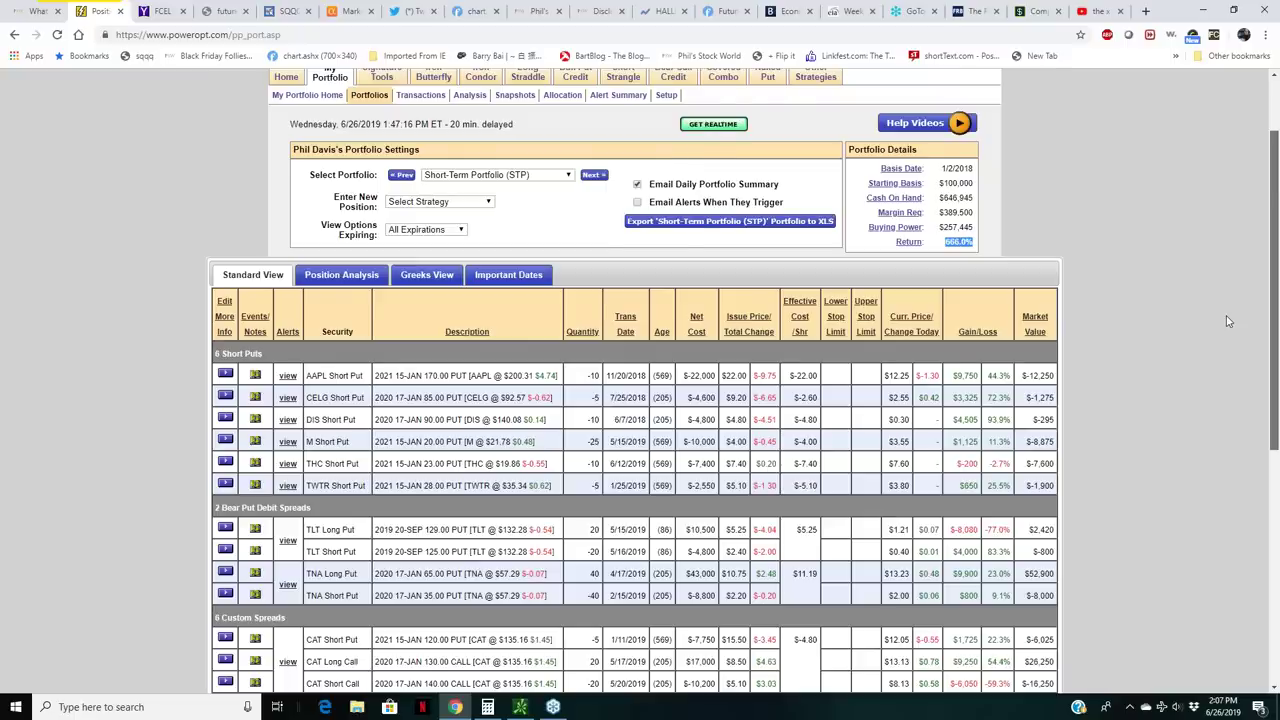
scroll(1218, 375, down, 3)
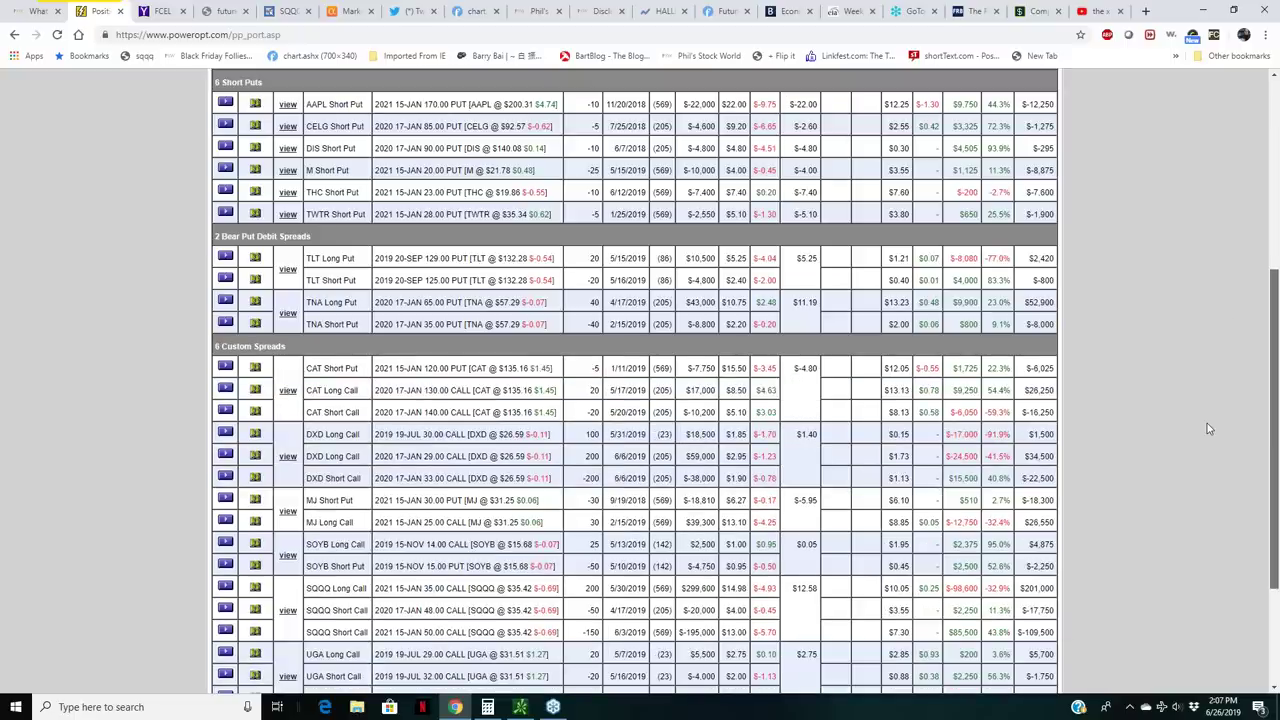
scroll(1207, 426, up, 1)
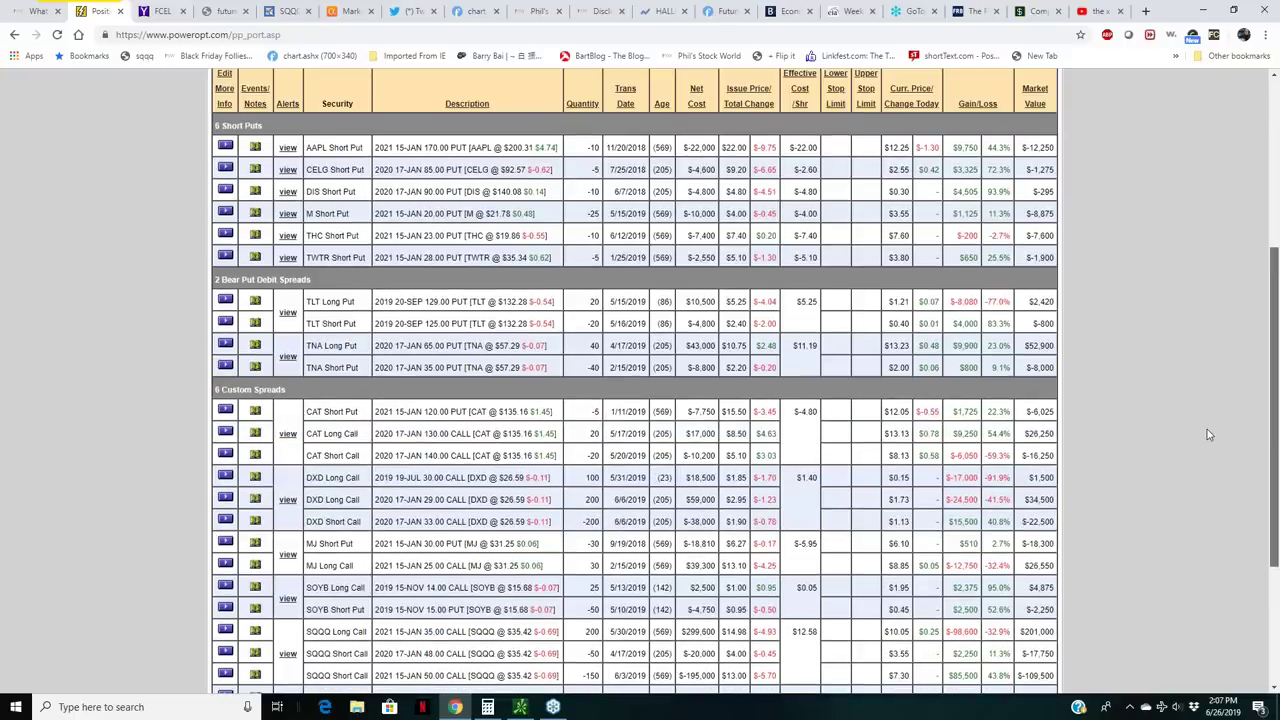
scroll(1207, 430, down, 1)
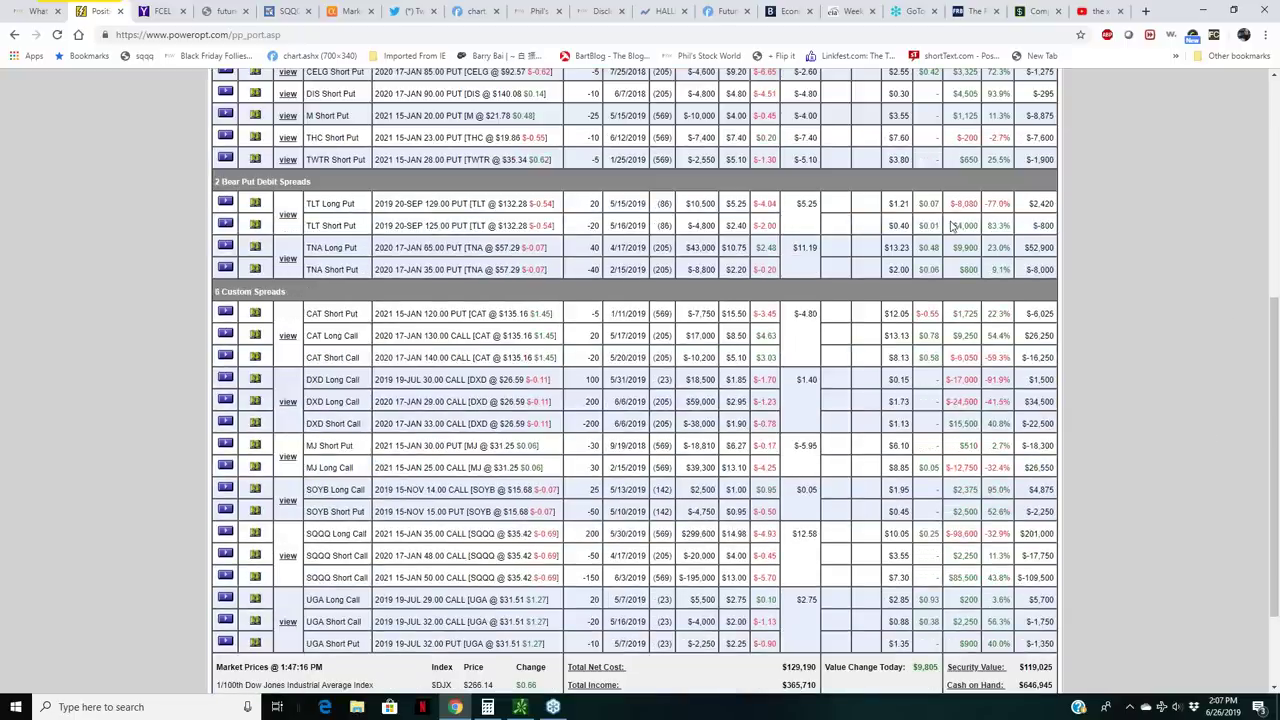
drag(988, 226, 1012, 226)
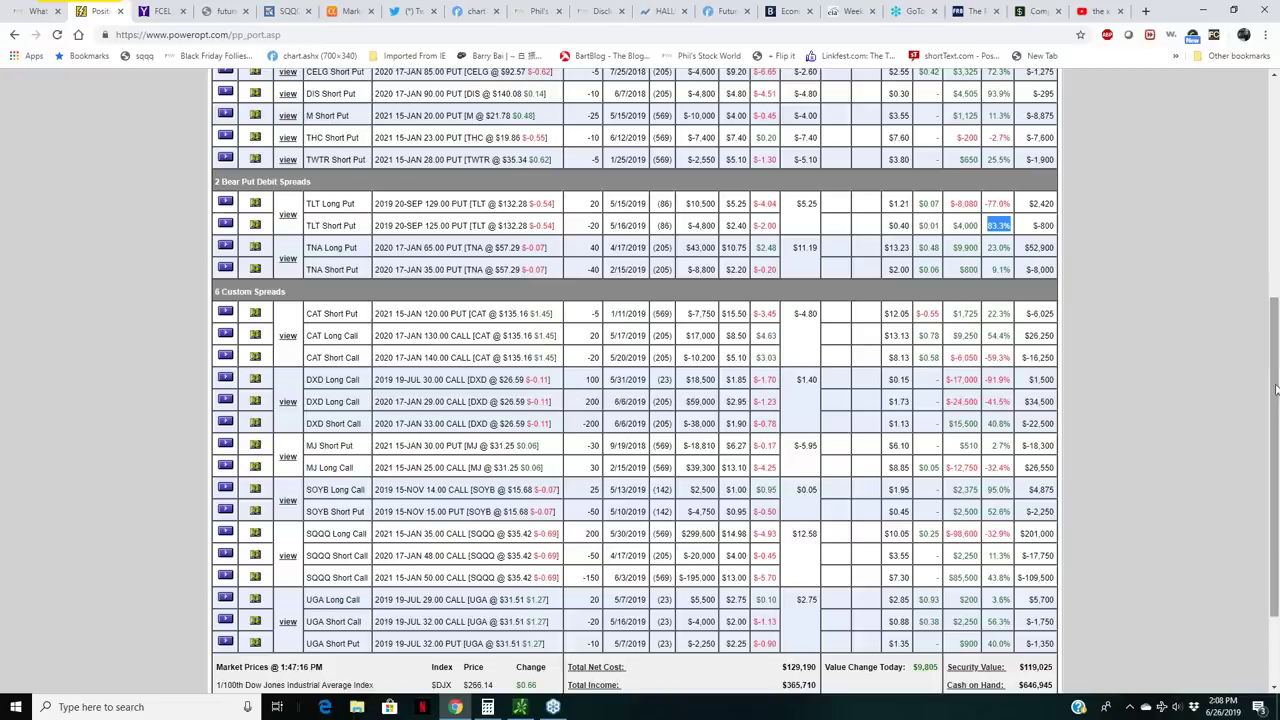
Find the SQQQ custom spread near the end of the portfolio and highlight the strike of its January 2021 long call
scroll(1275, 392, down, 2)
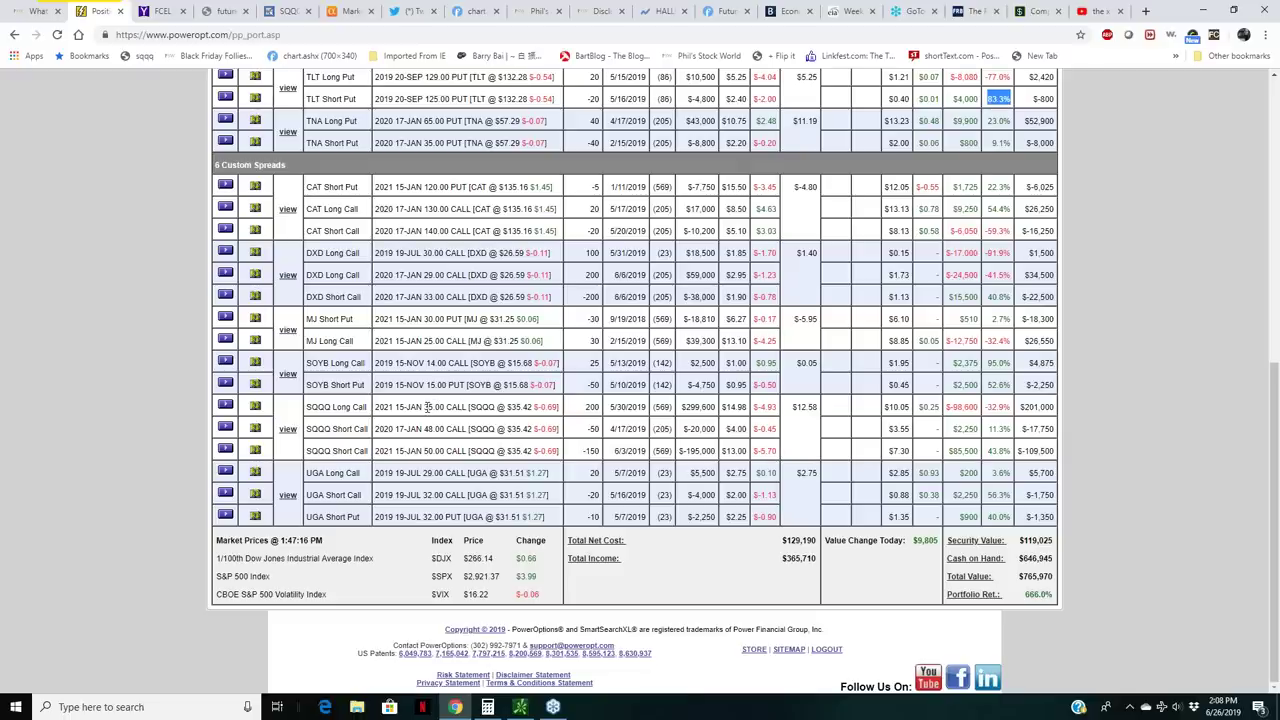
drag(425, 407, 471, 407)
click(471, 407)
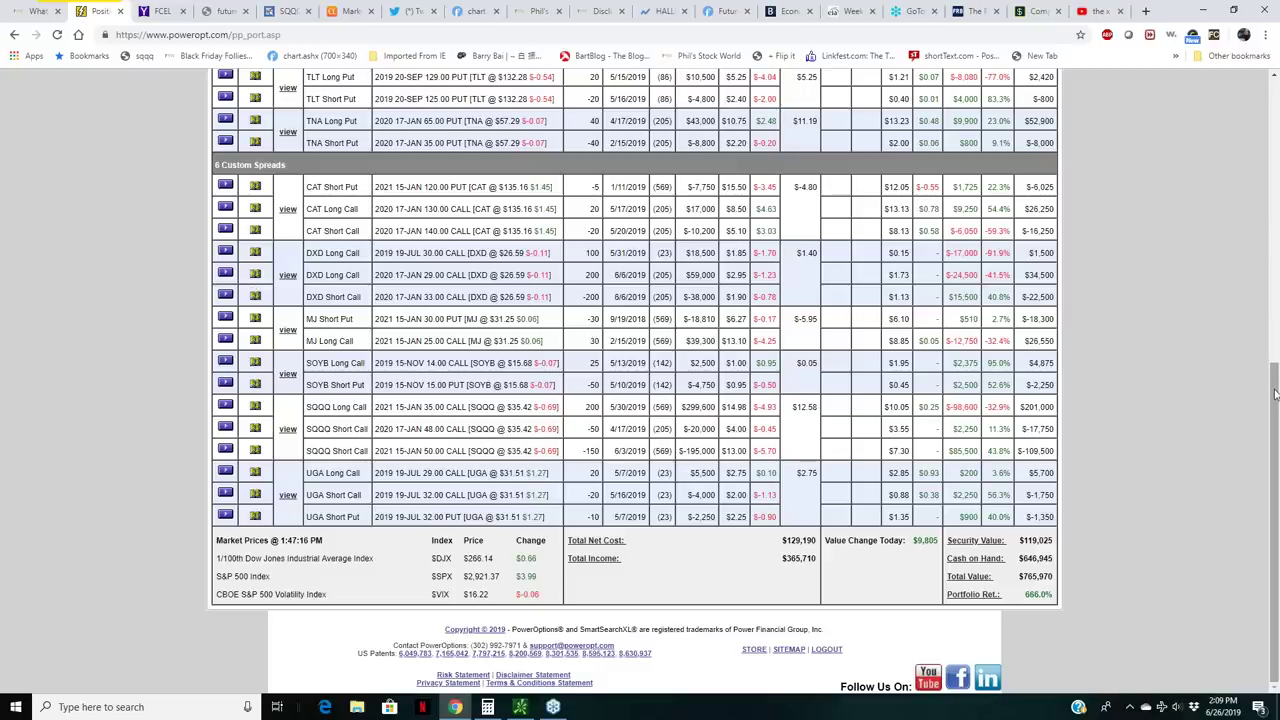
Load the Long-Term Portfolio (LTP) and go through its positions down to the portfolio totals
drag(1275, 393, 1275, 148)
click(500, 236)
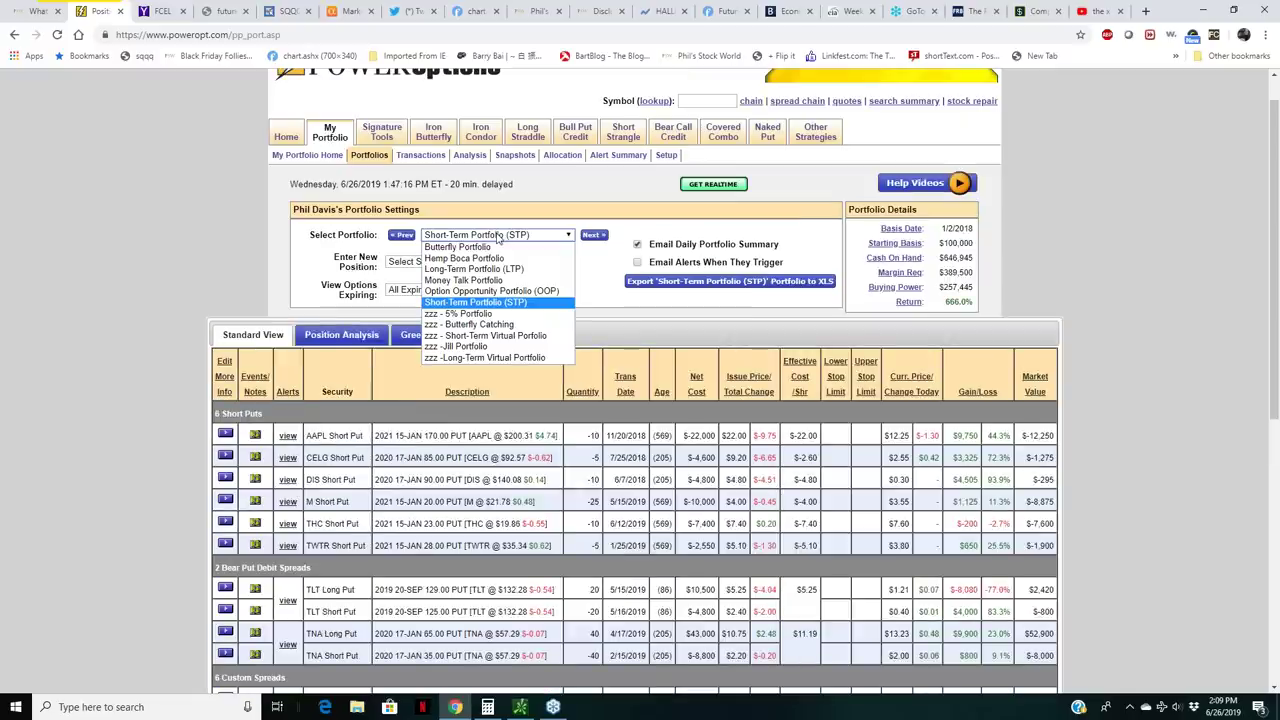
click(443, 272)
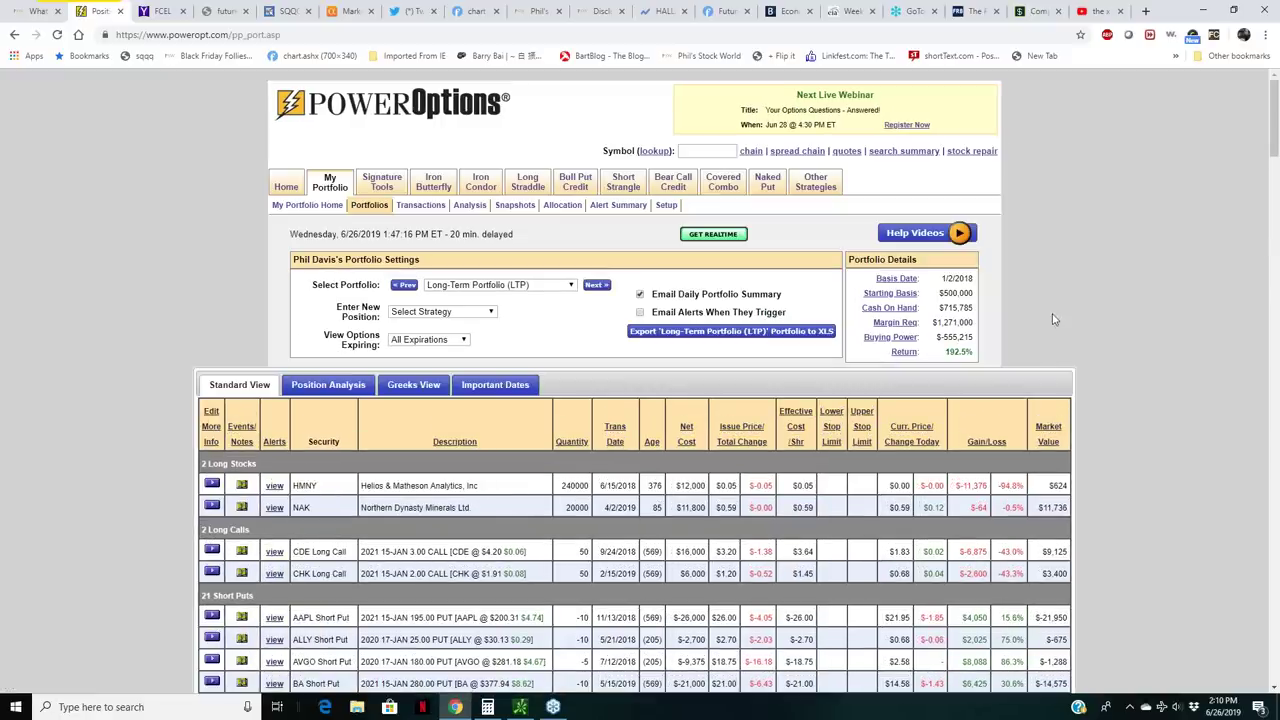
scroll(1073, 305, down, 3)
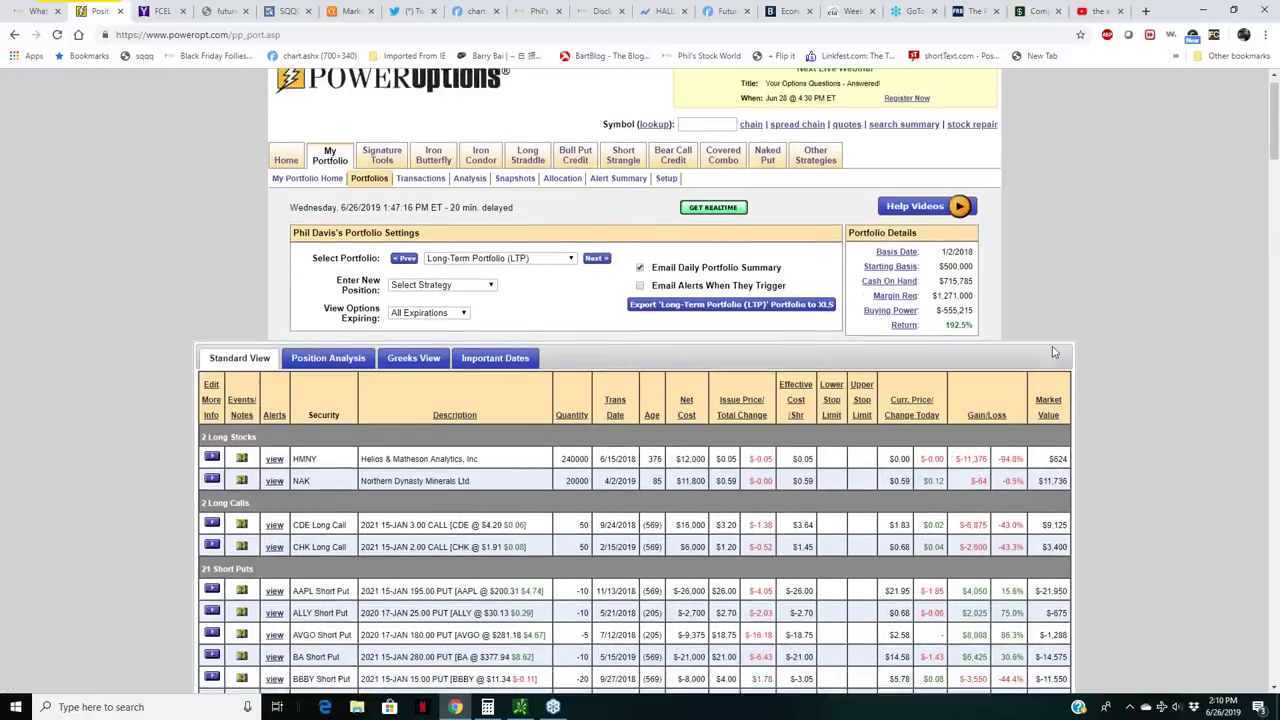
scroll(966, 403, down, 1)
scroll(966, 403, down, 5)
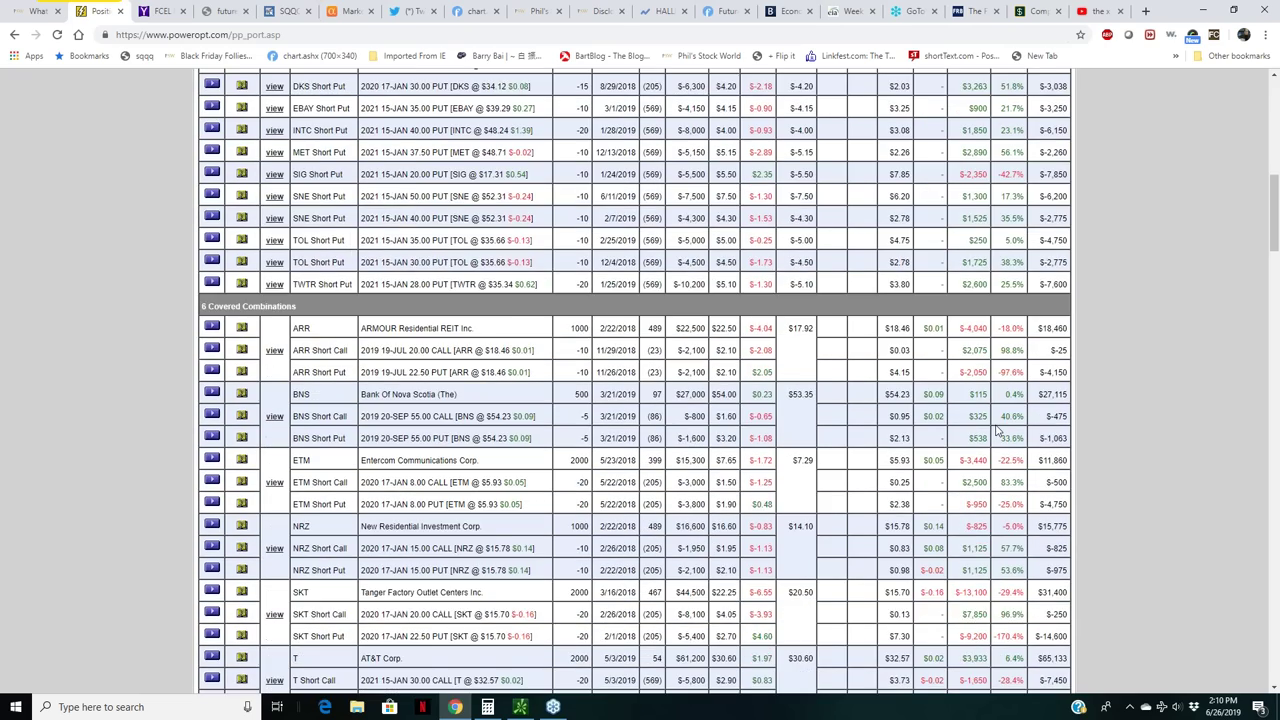
scroll(1238, 506, down, 20)
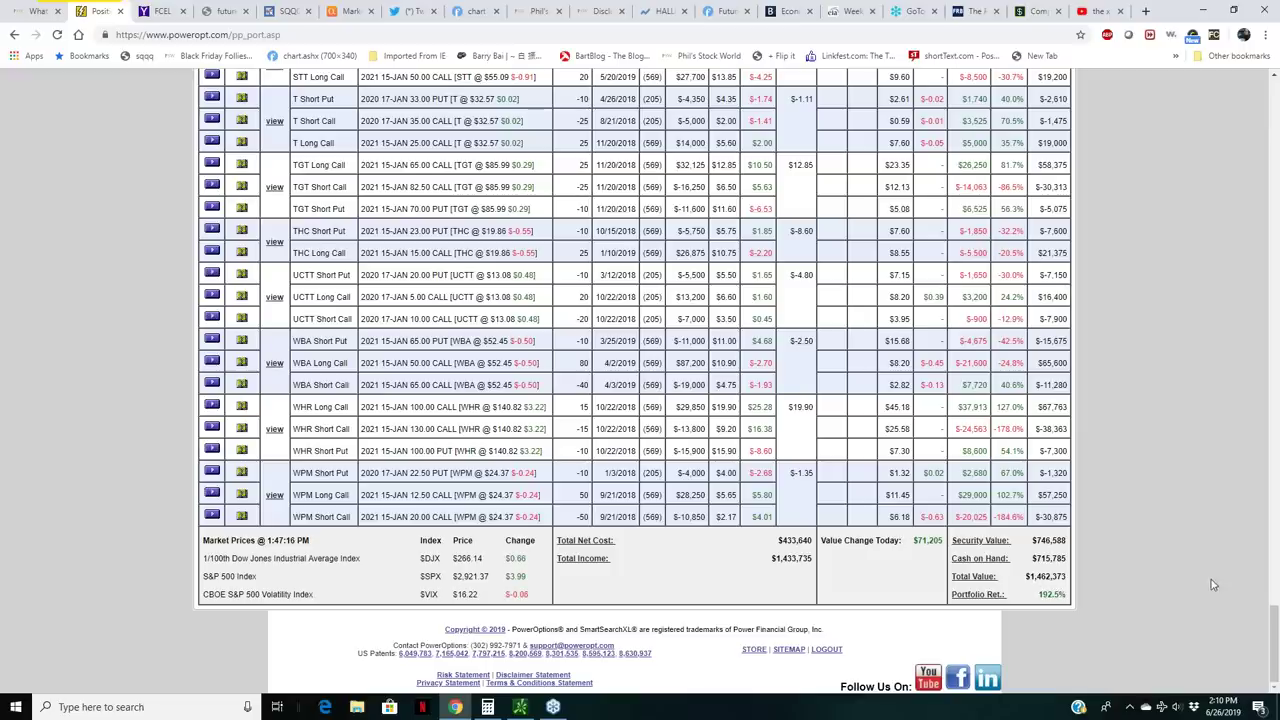
Return to the start of the Long-Term Portfolio and examine its stocks, long calls, short puts, covered combinations and first custom spreads
click(1275, 613)
drag(1275, 613, 1200, 90)
scroll(153, 351, down, 1)
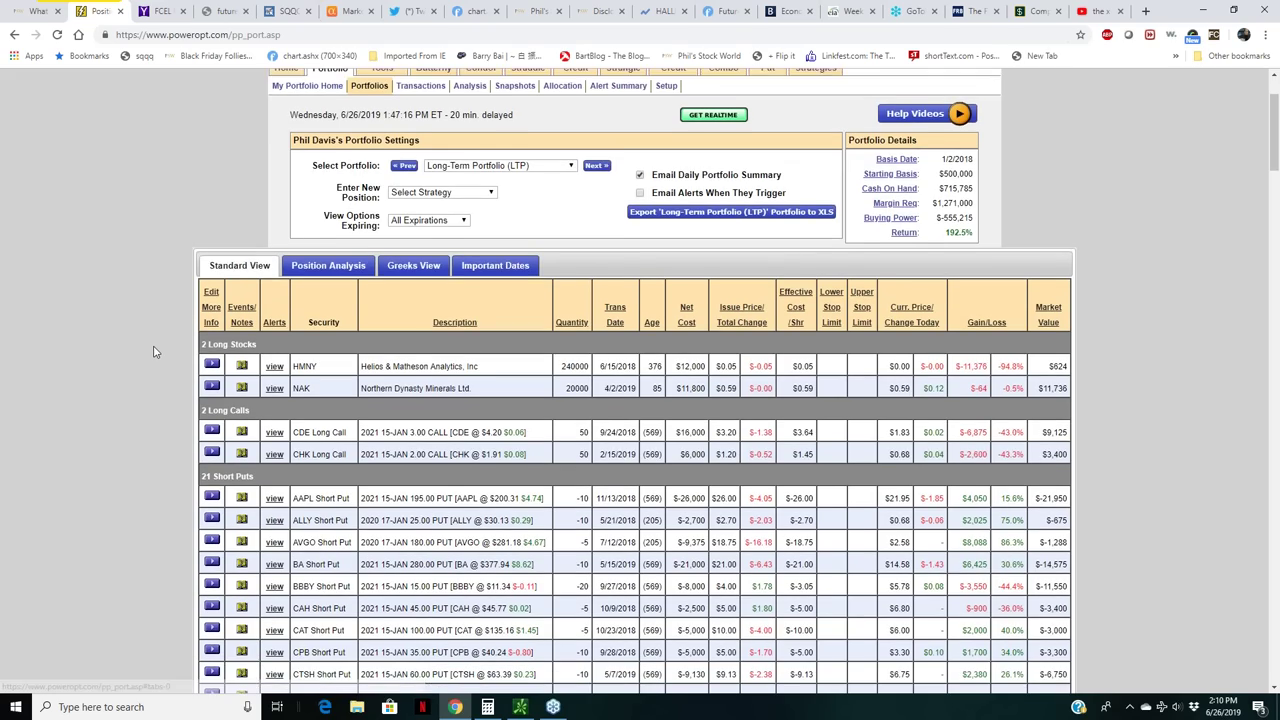
scroll(153, 351, down, 4)
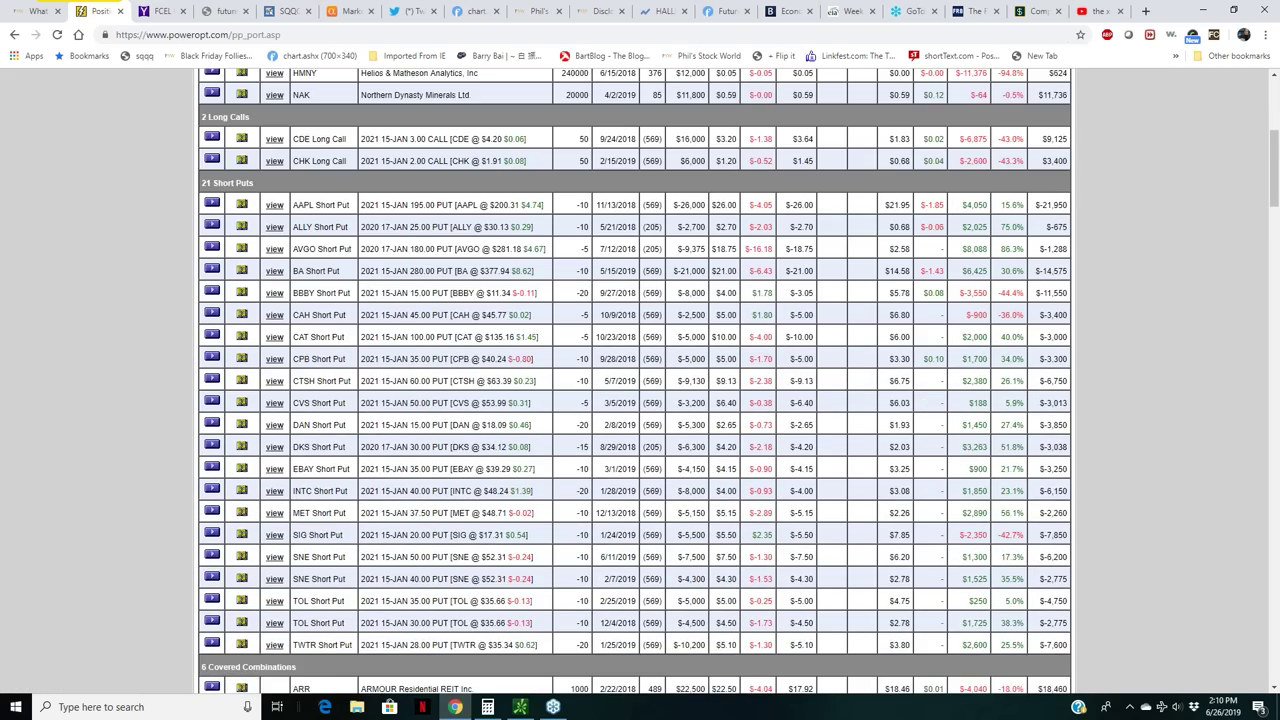
scroll(939, 486, down, 4)
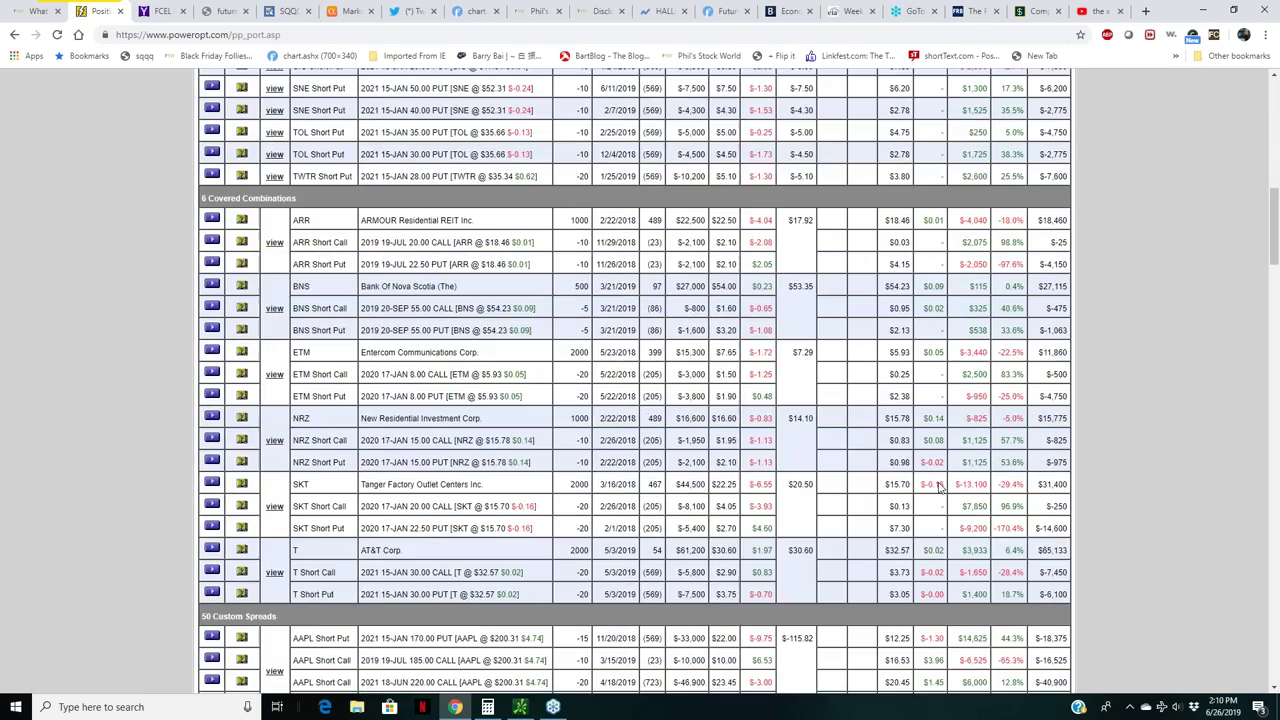
scroll(939, 486, down, 3)
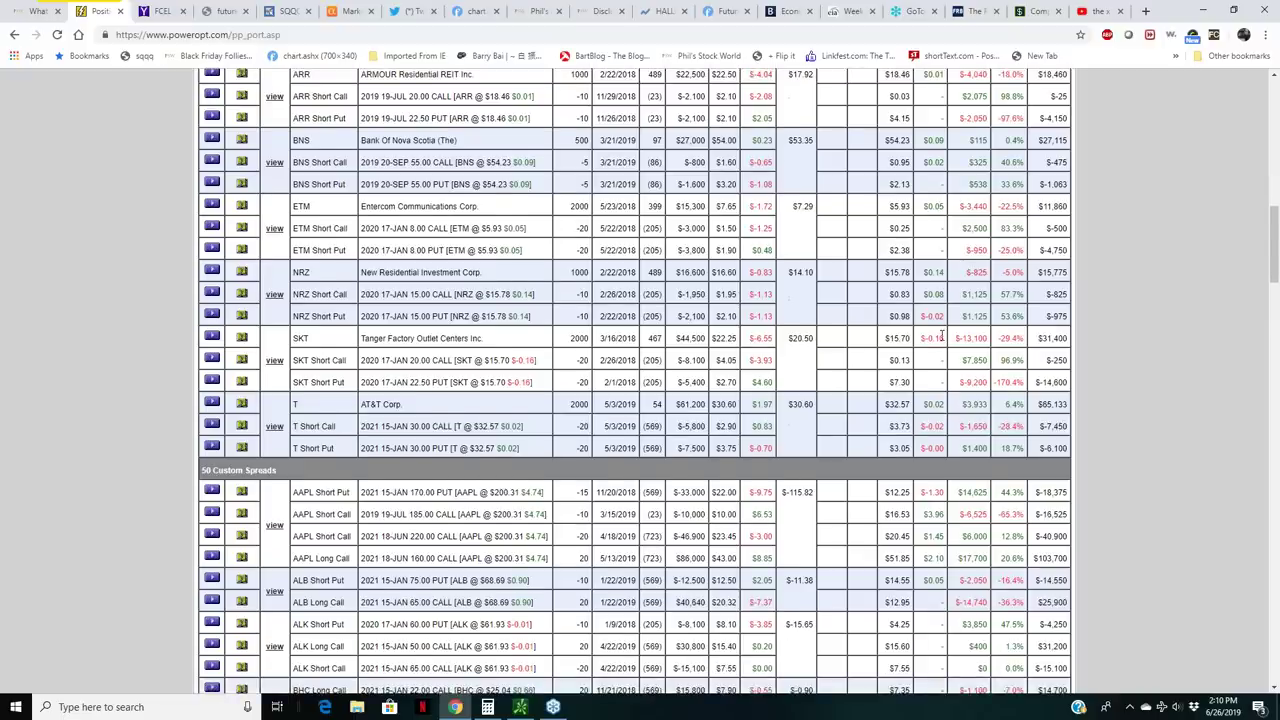
scroll(938, 373, down, 2)
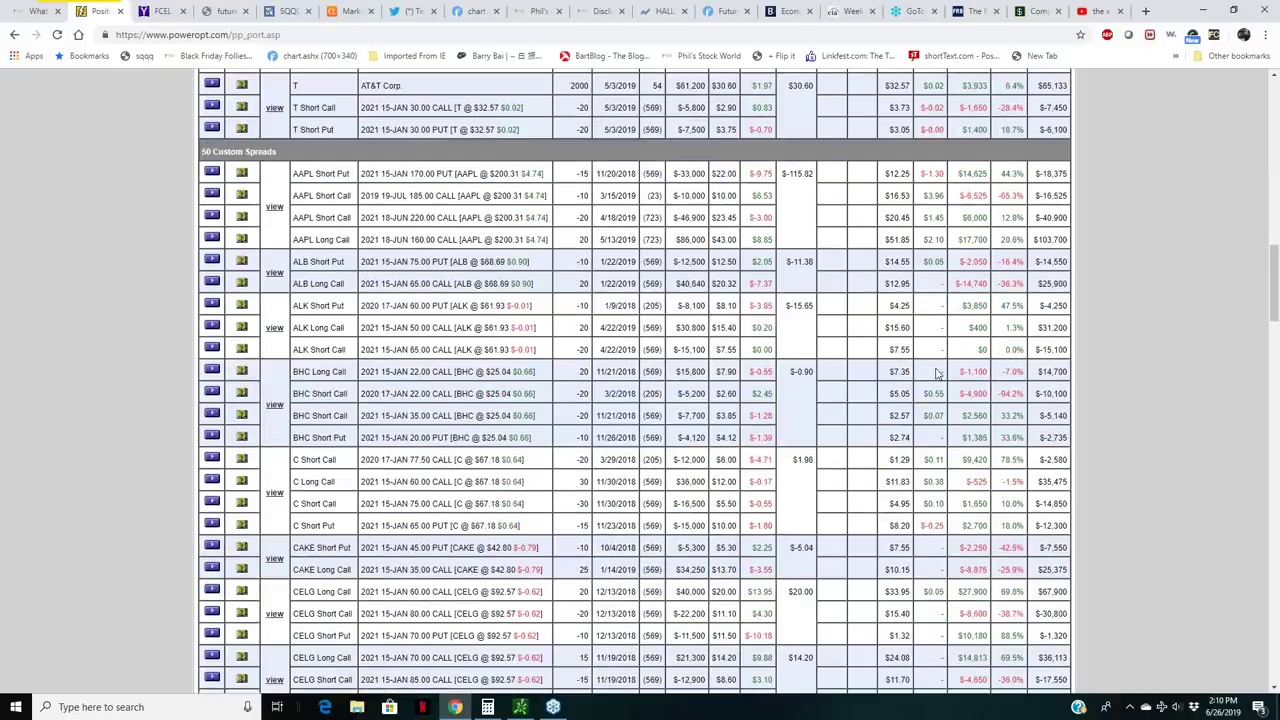
scroll(950, 360, down, 1)
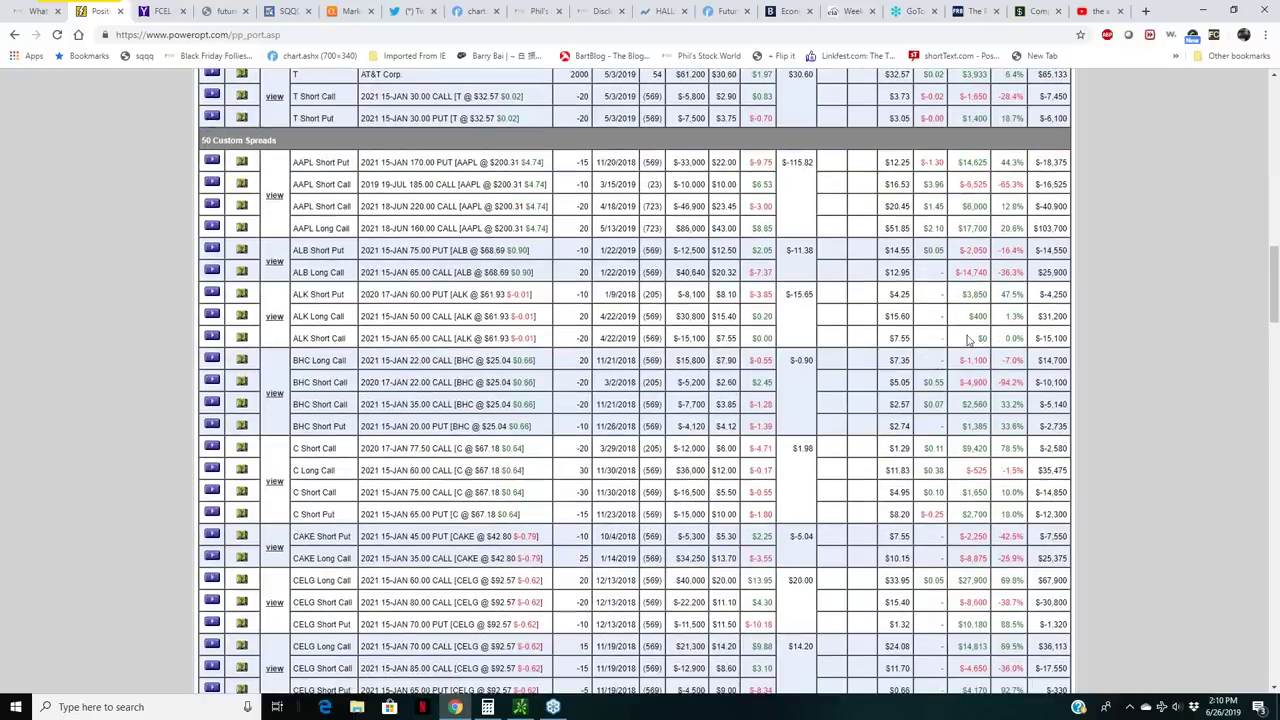
Find the CMG custom spread and highlight the expiry and strike of its 21-JUN 600.00 short call
scroll(968, 340, down, 5)
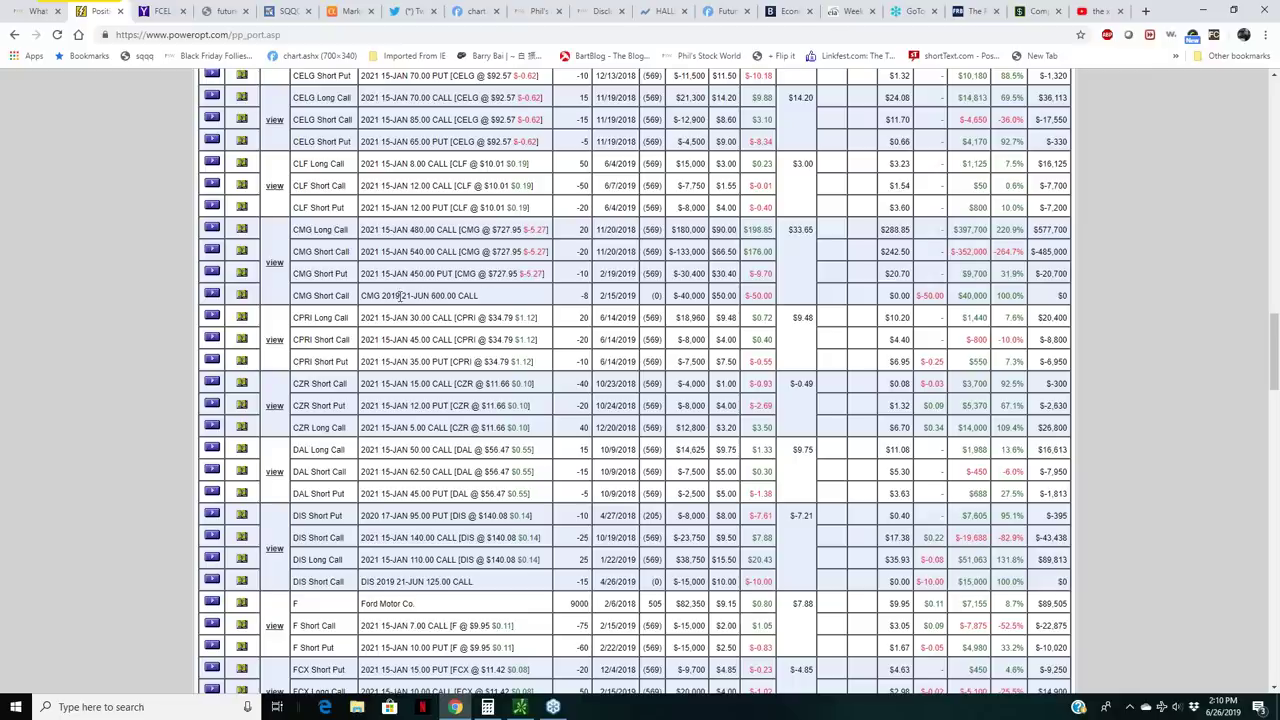
drag(400, 296, 480, 297)
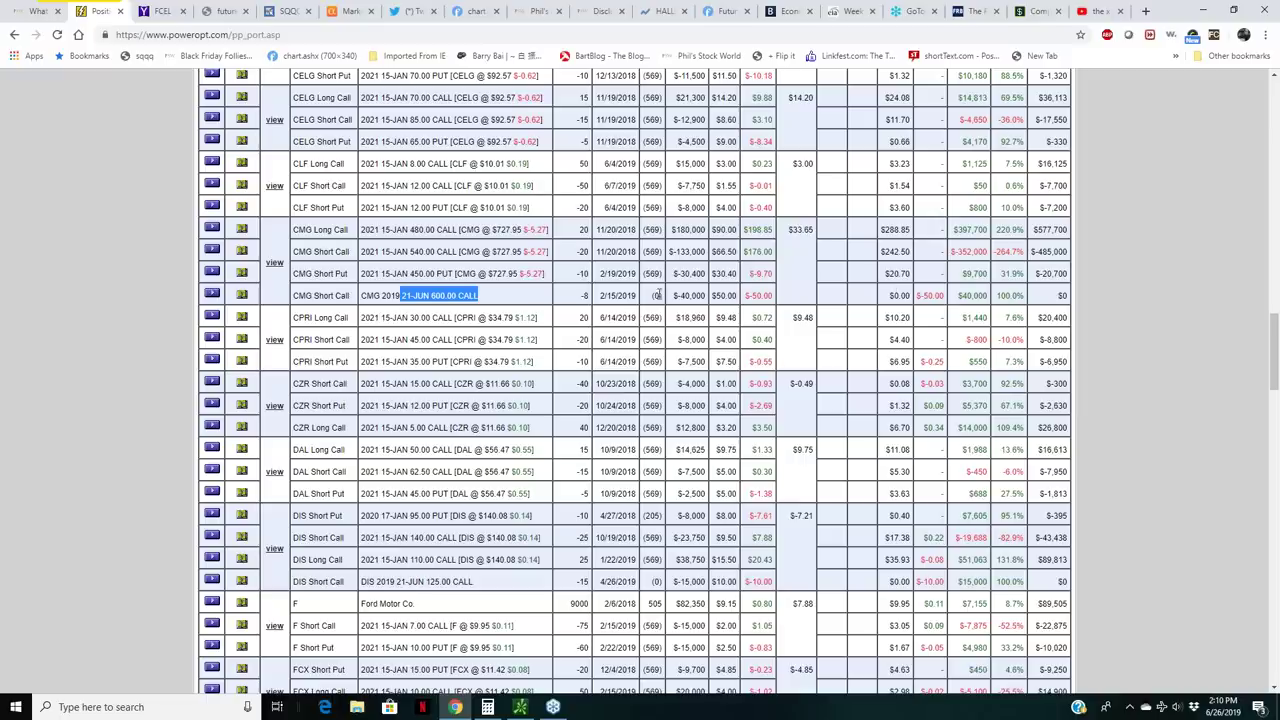
click(451, 295)
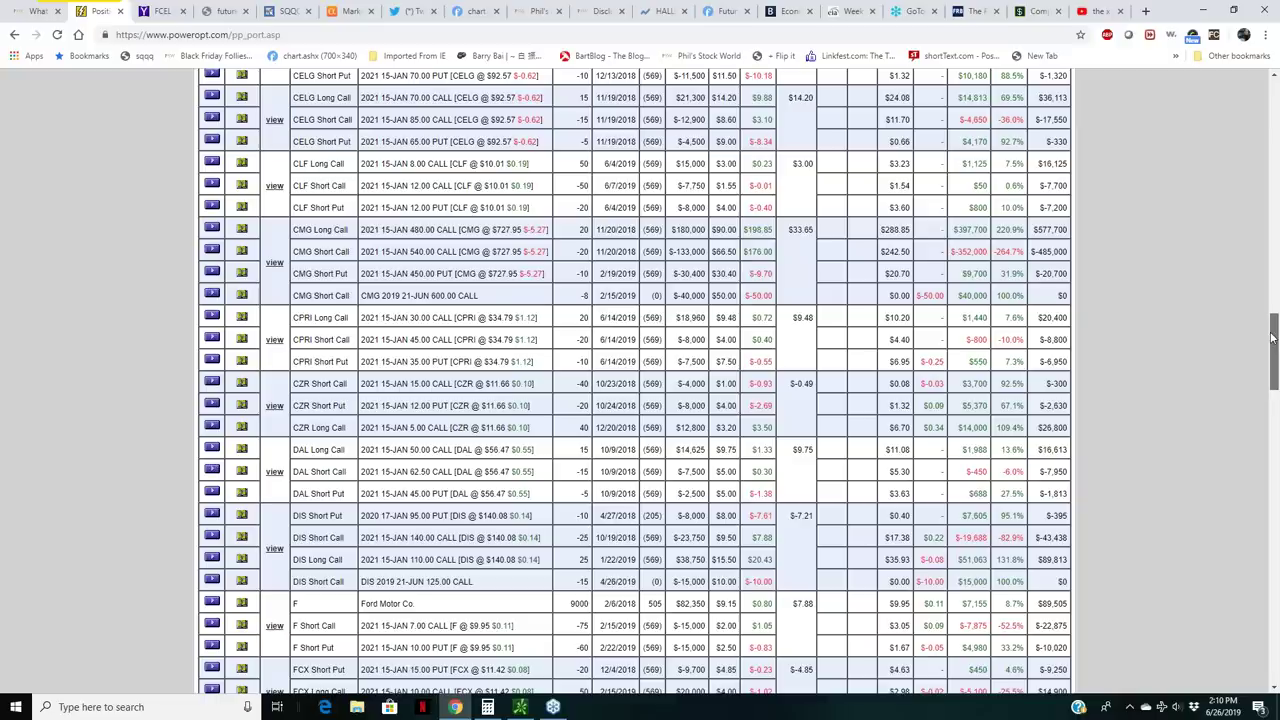
Check the Nasdaq 100 daily futures chart on Finviz and return to the Long-Term Portfolio
scroll(1272, 338, down, 1)
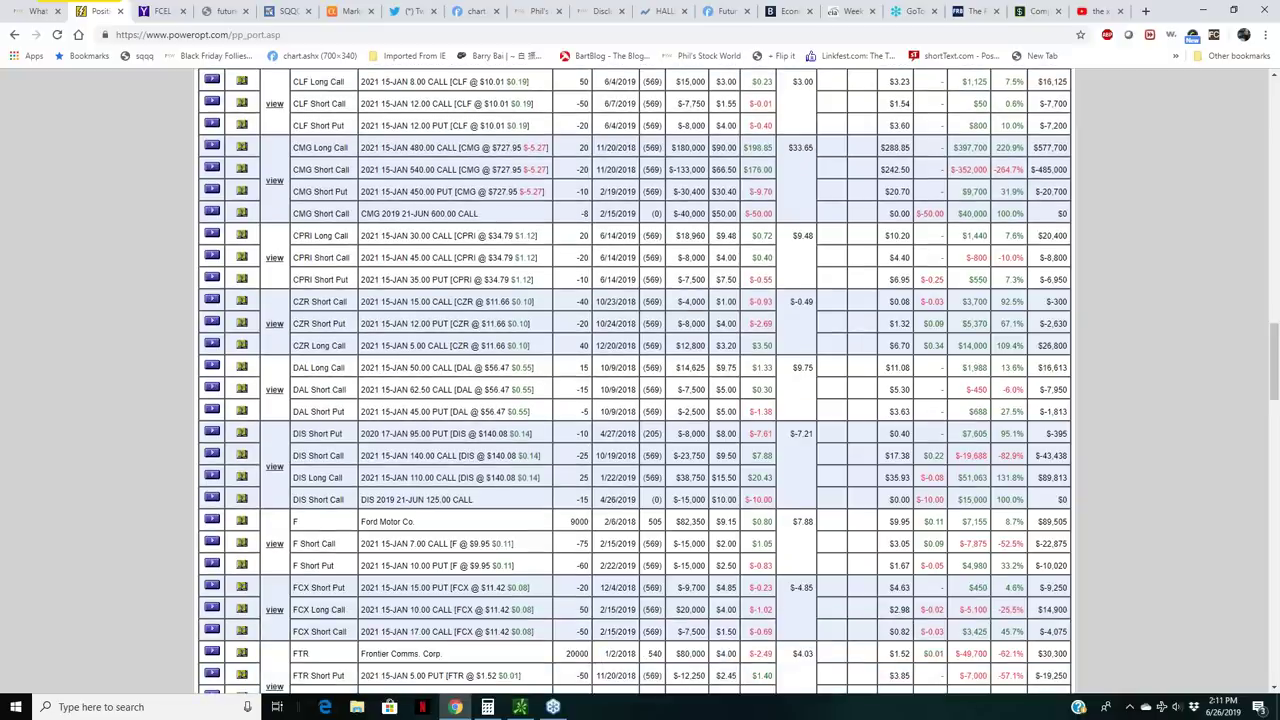
click(729, 14)
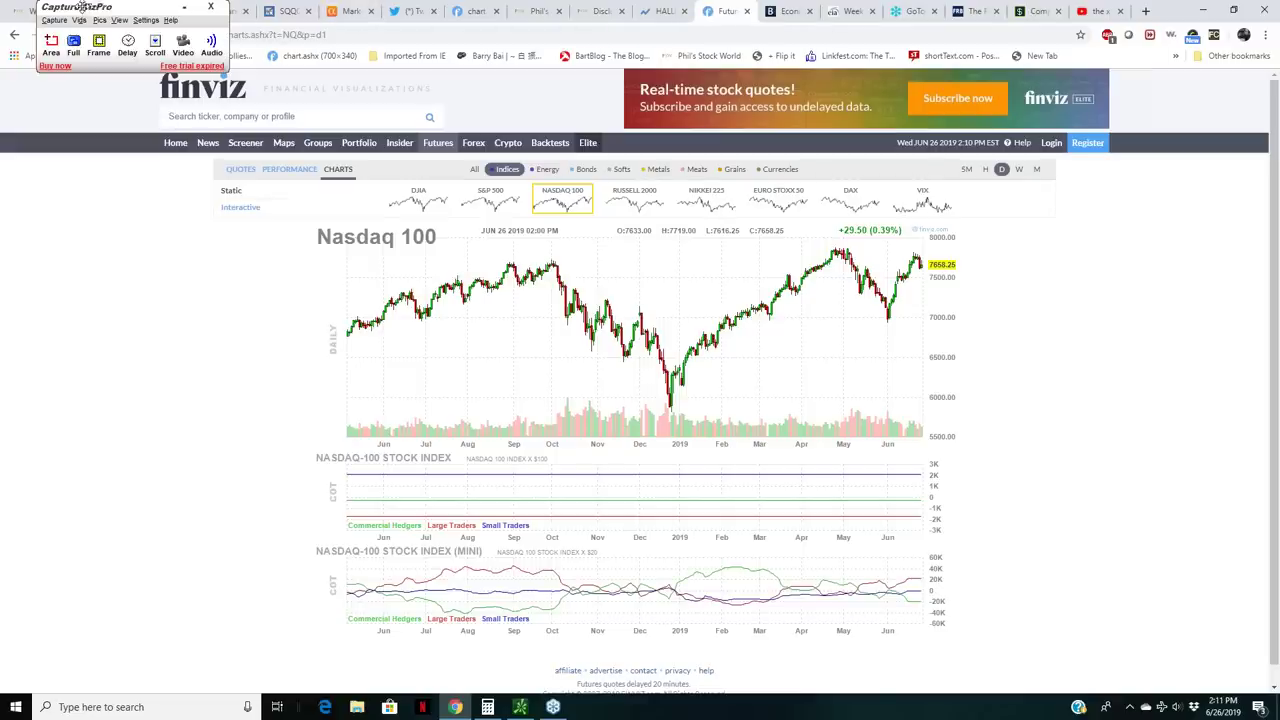
click(100, 14)
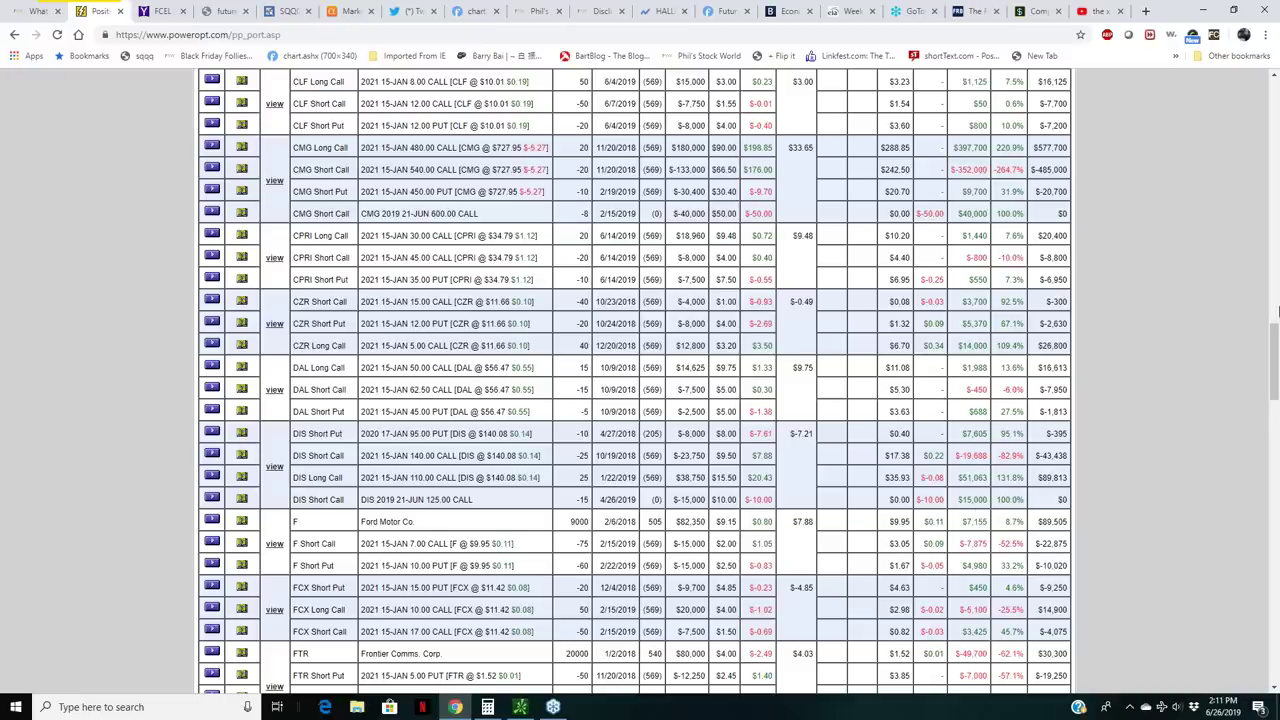
Load the Money Talk Portfolio to view its details, followed by the Hemp Boca Portfolio
drag(1275, 340, 1226, 110)
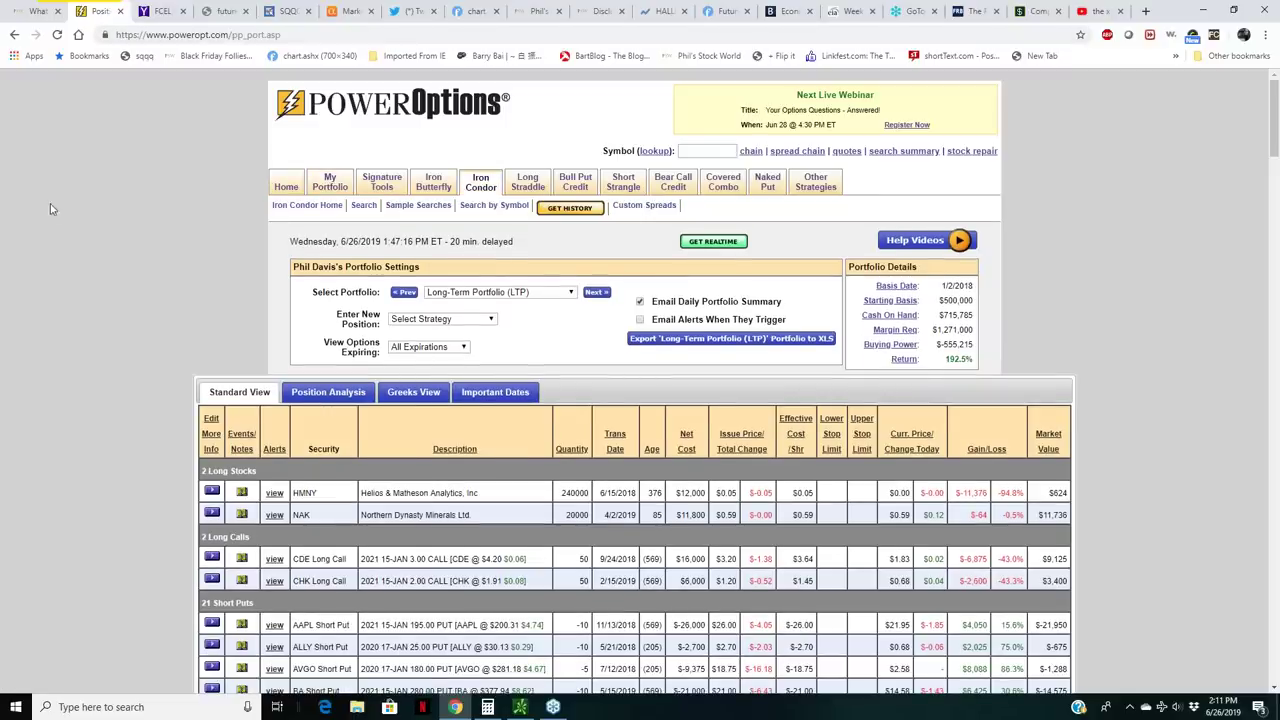
click(484, 295)
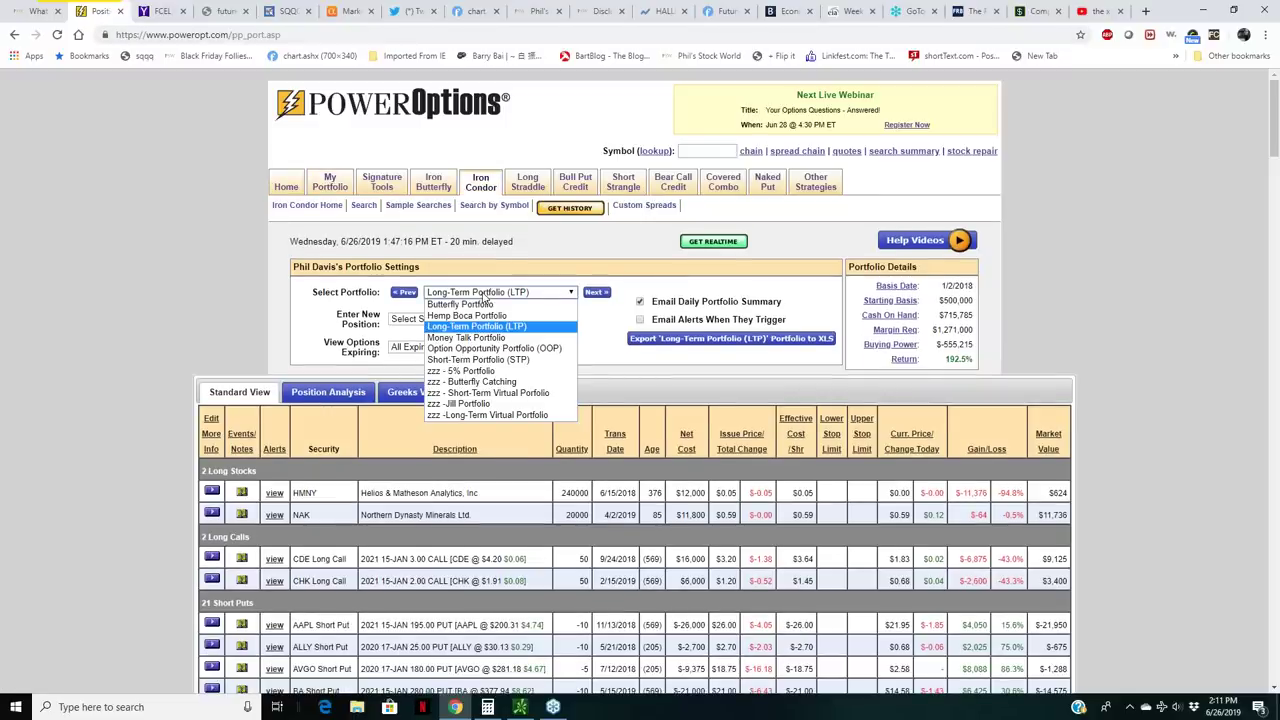
click(465, 337)
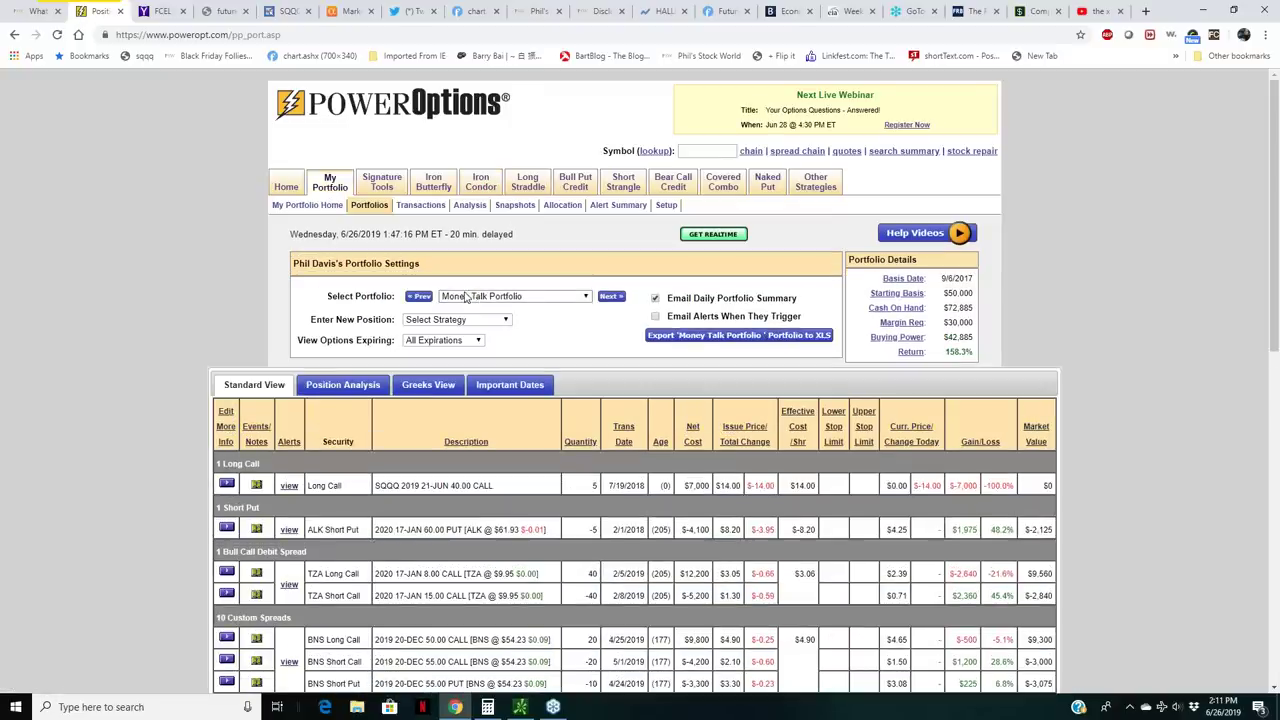
click(465, 298)
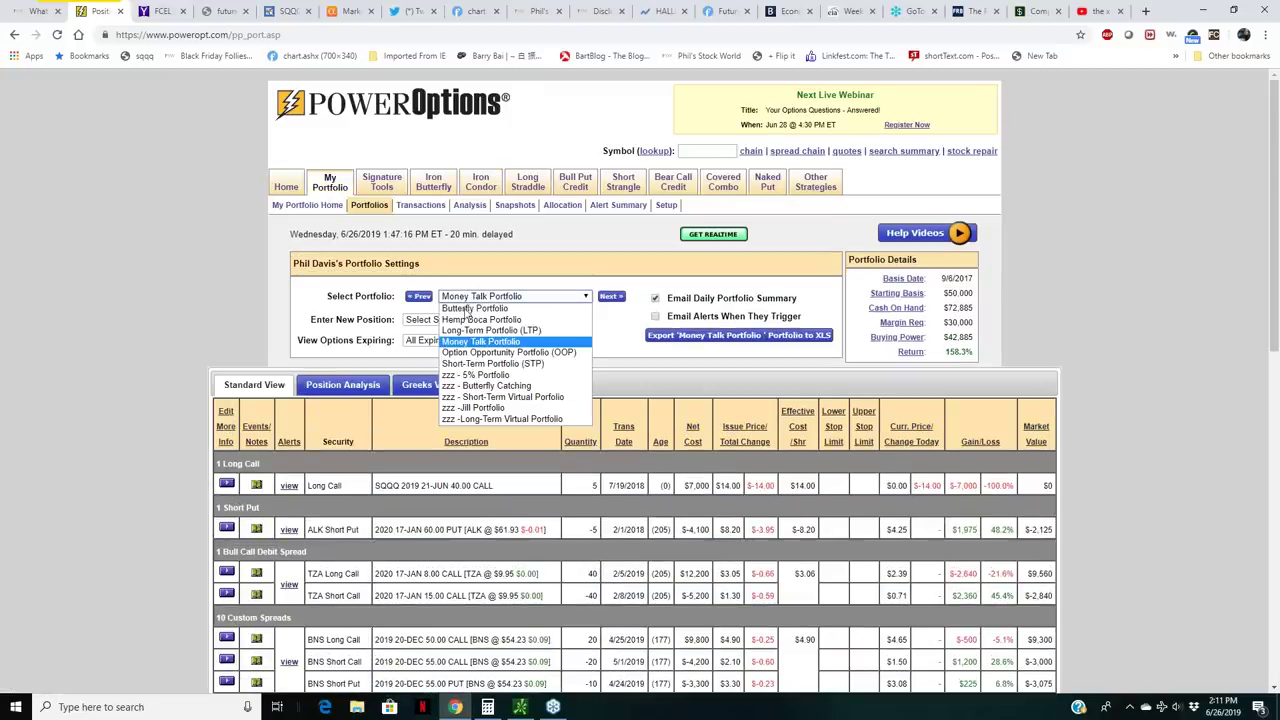
click(471, 327)
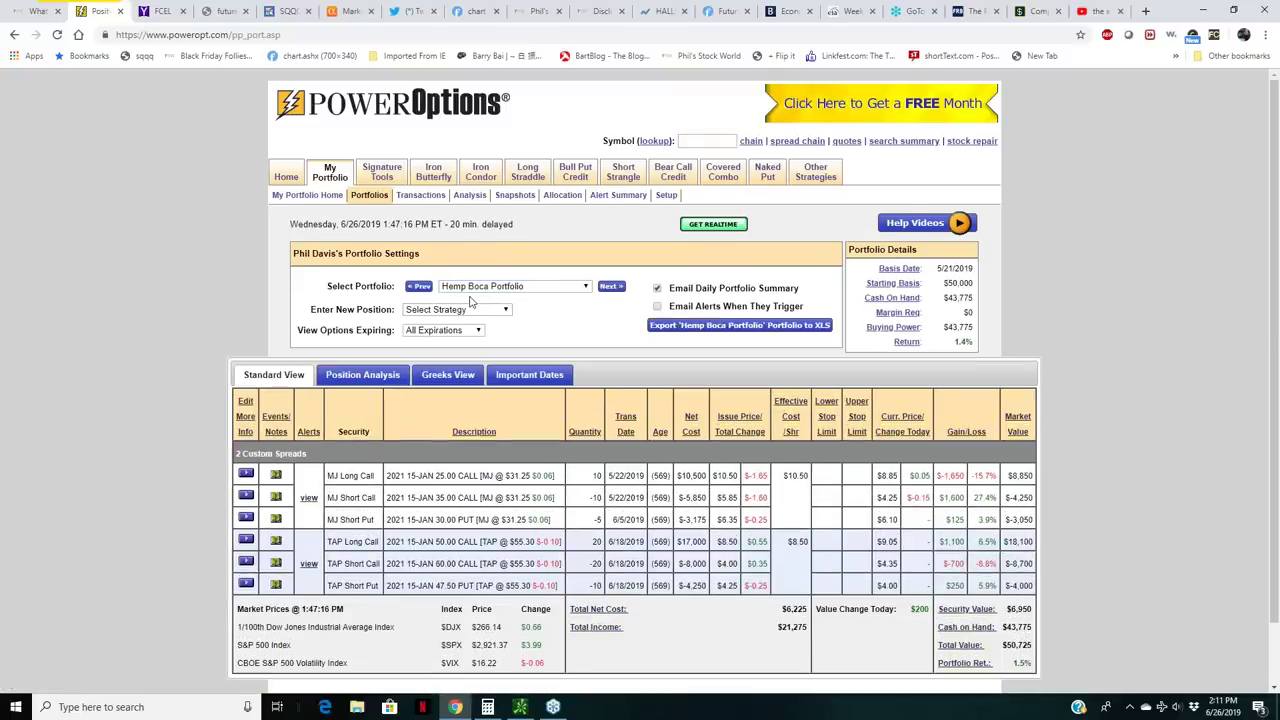
Load the Butterfly Portfolio and bring its positions into view
click(471, 288)
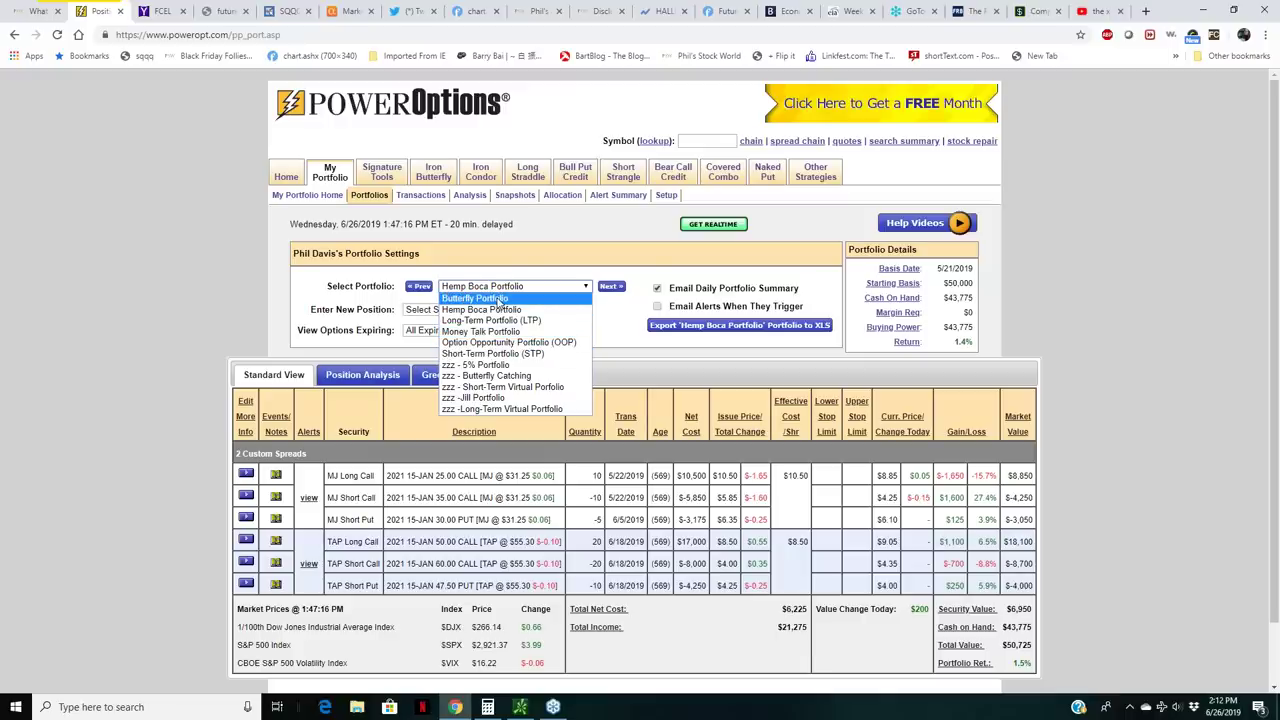
click(503, 299)
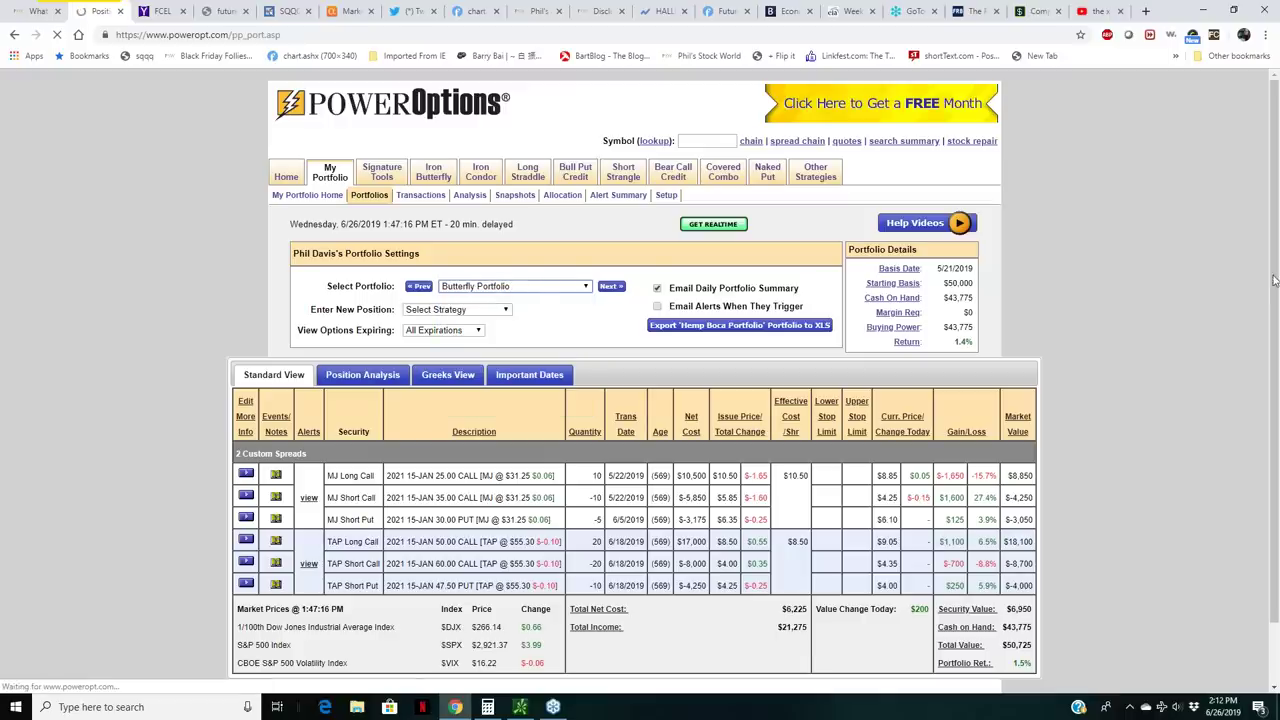
scroll(1272, 264, down, 1)
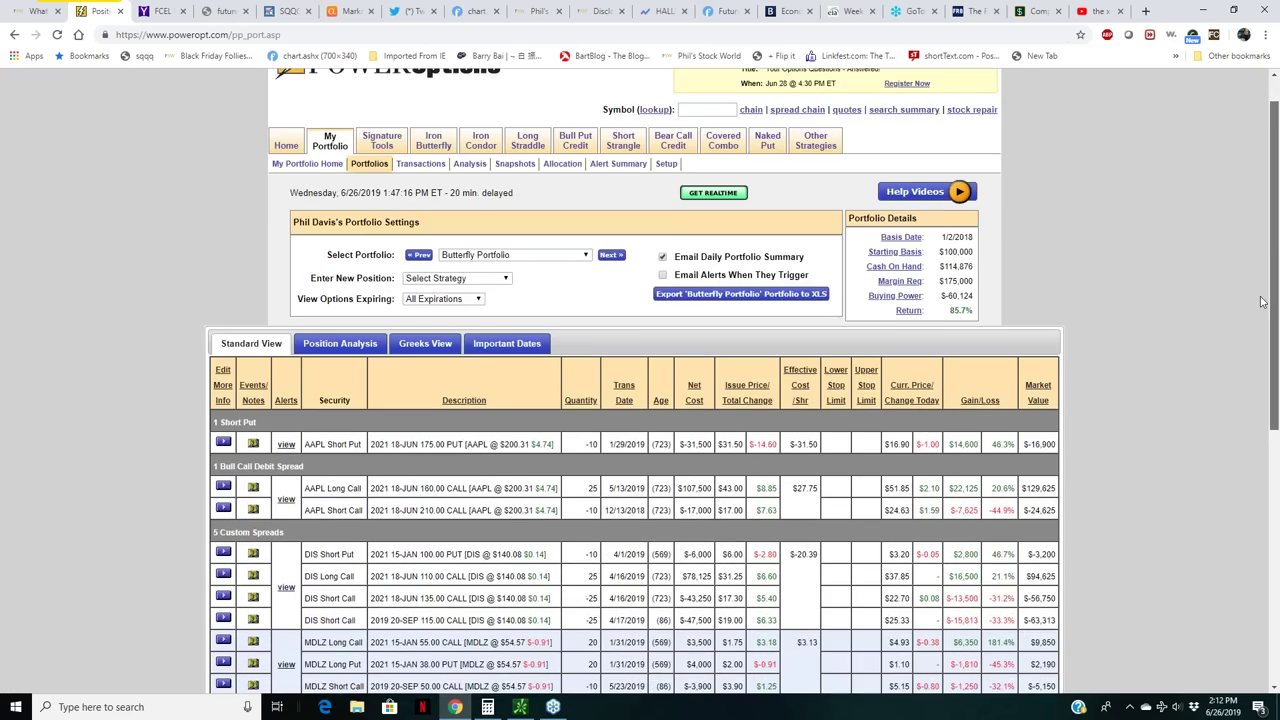